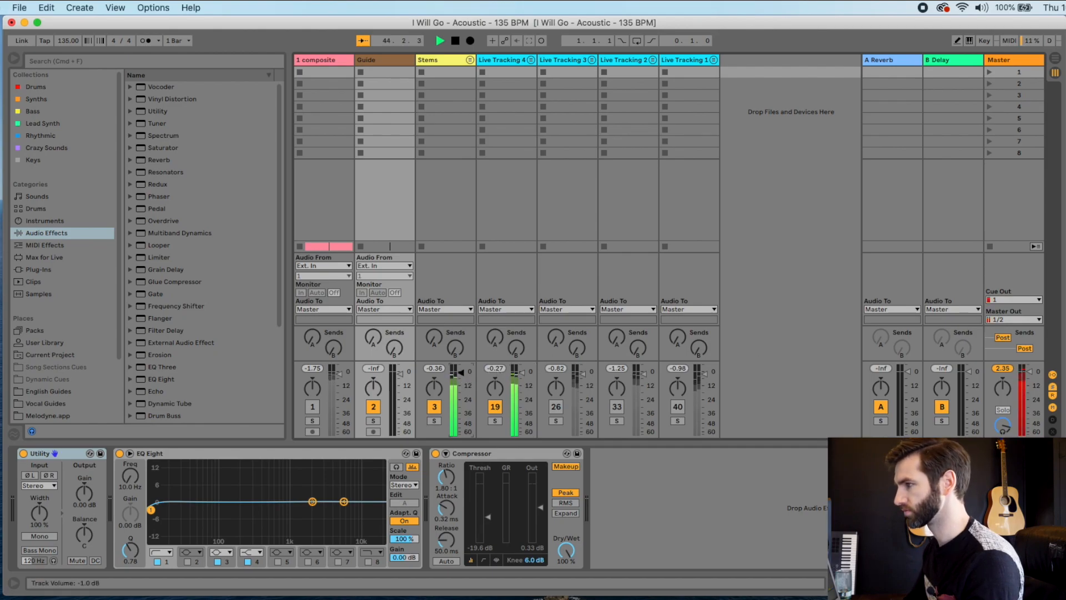
# Step: Stop playback and switch from the Session View to the Arrangement View
pyautogui.press('space')
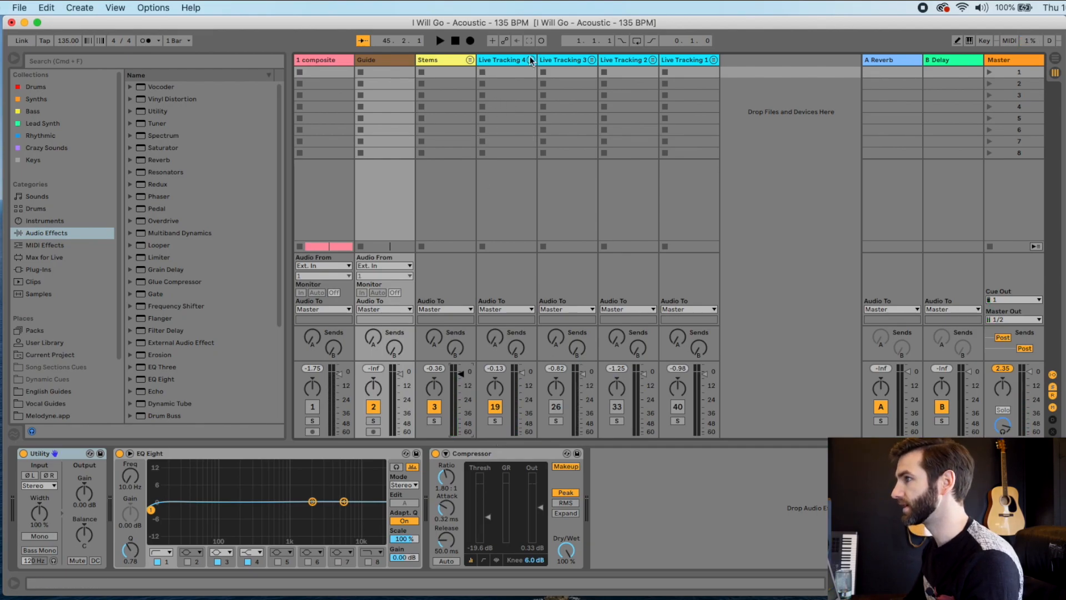
pyautogui.press('Tab')
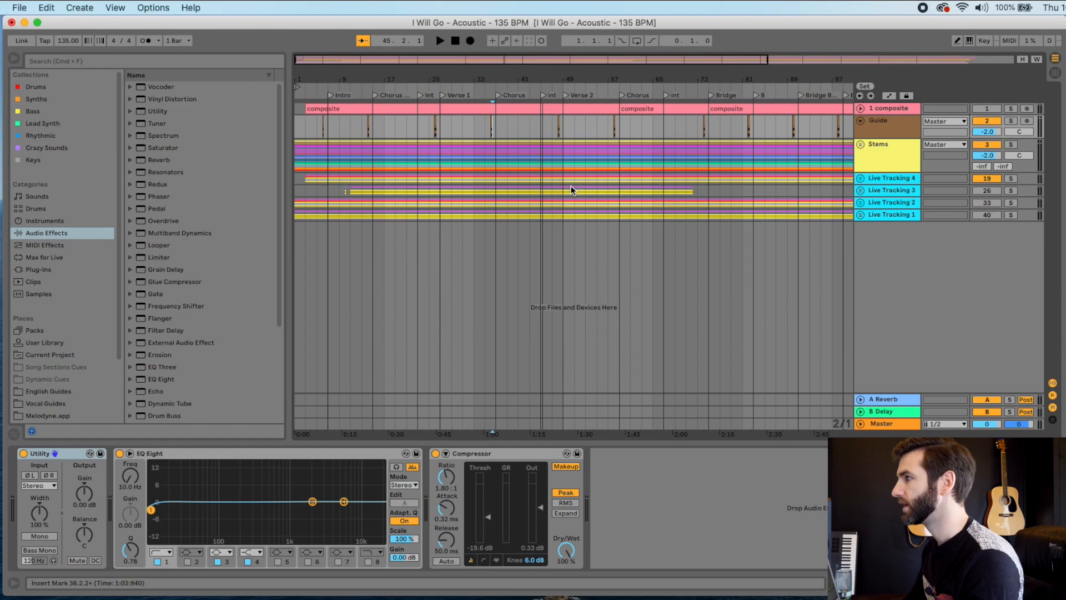
# Step: Go through the Live Tracking groups, unfolding Live Tracking 3 to examine its Keys and Vox tracks and folding it again
pyautogui.click(884, 216)
pyautogui.click(861, 215)
pyautogui.click(860, 214)
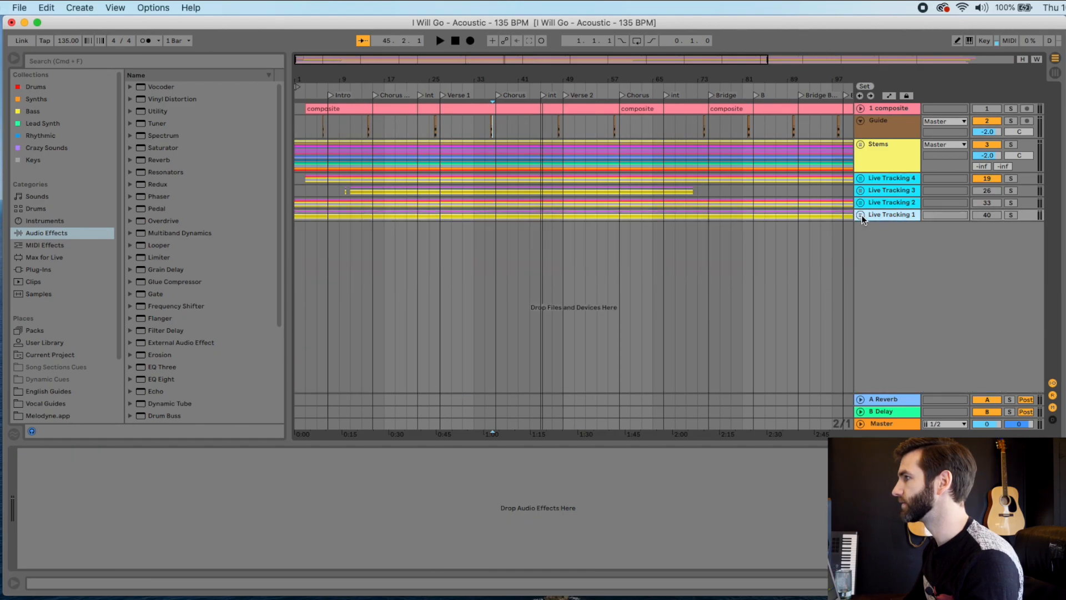
pyautogui.click(860, 203)
pyautogui.click(861, 202)
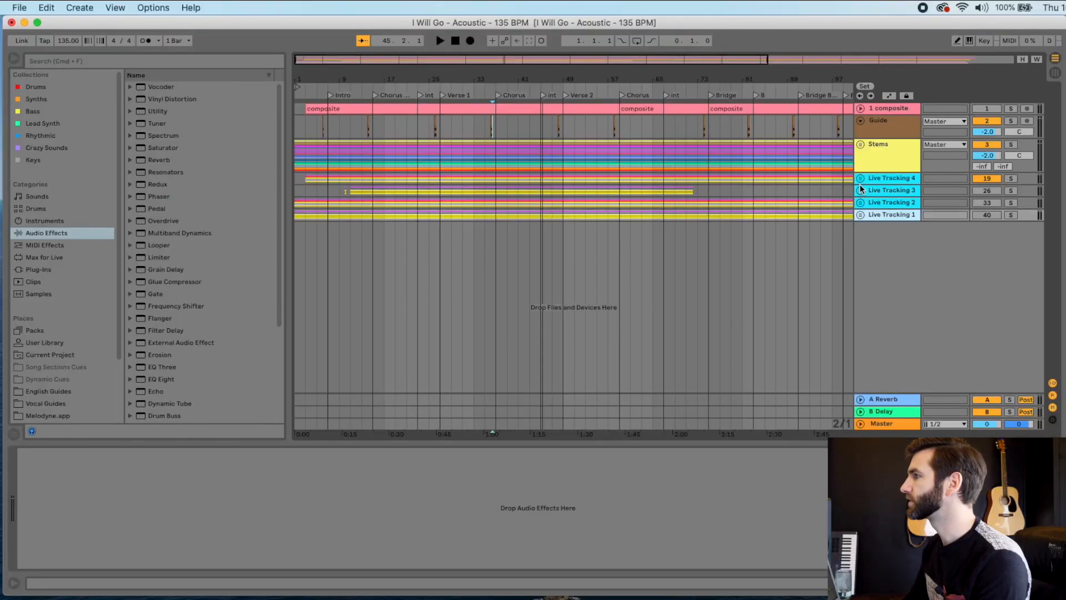
pyautogui.click(860, 181)
pyautogui.click(859, 180)
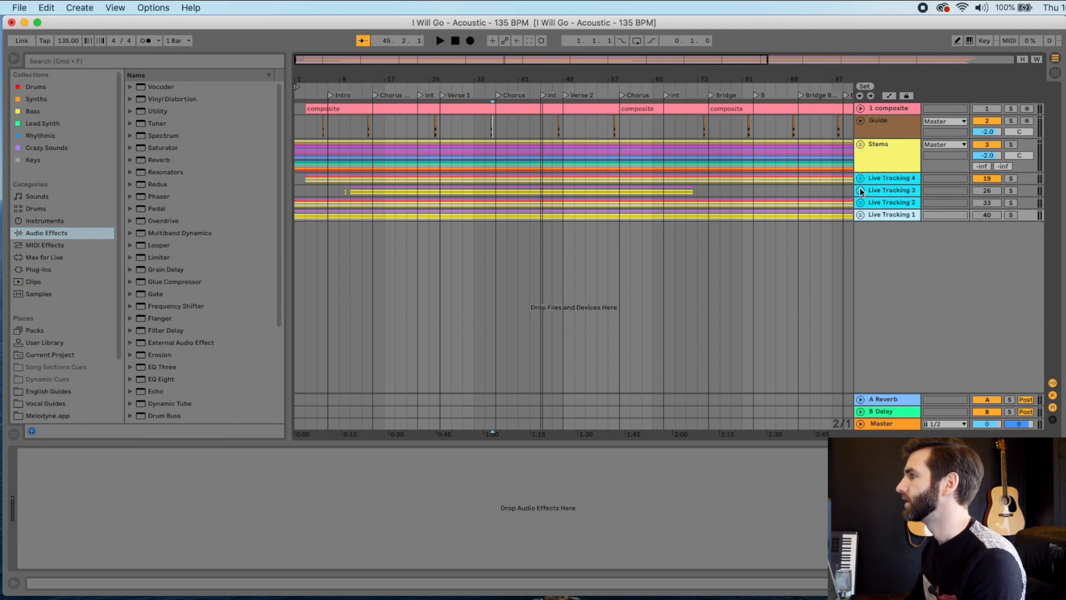
pyautogui.click(860, 190)
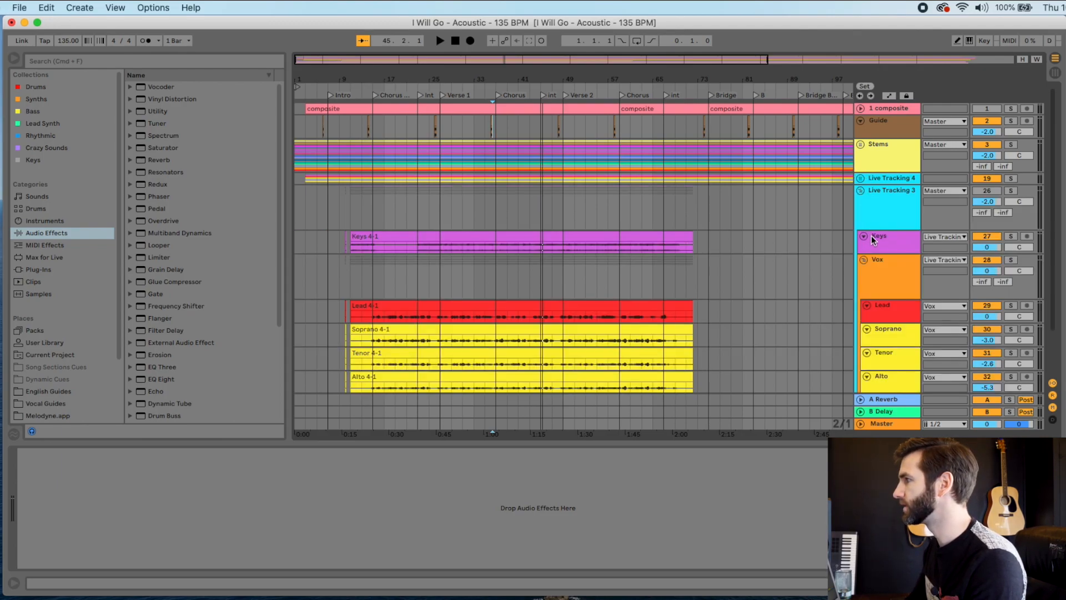
pyautogui.scroll(-3, 871, 268)
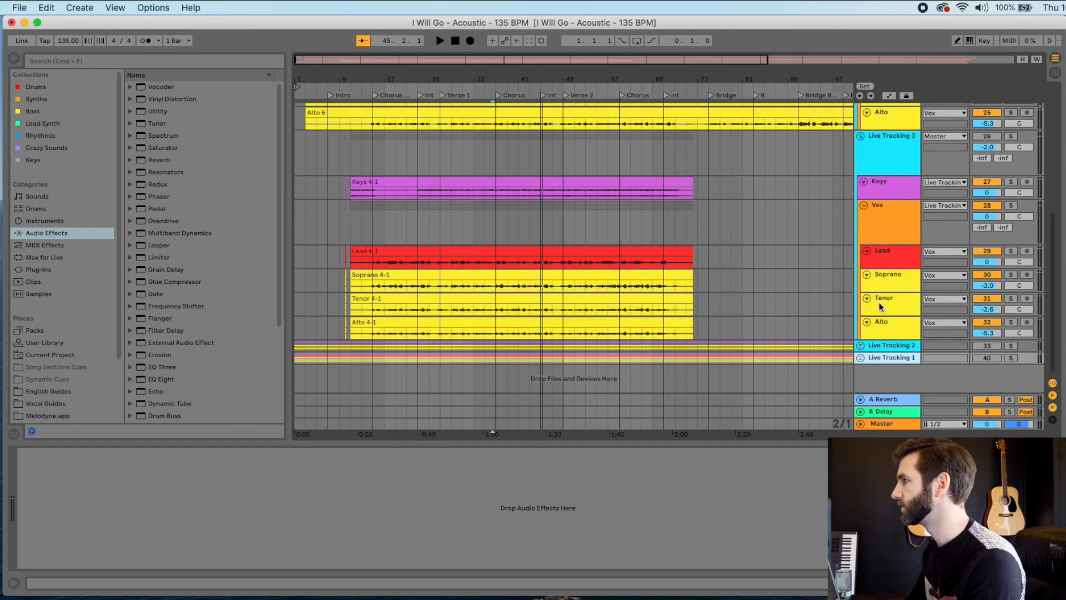
pyautogui.scroll(4, 895, 234)
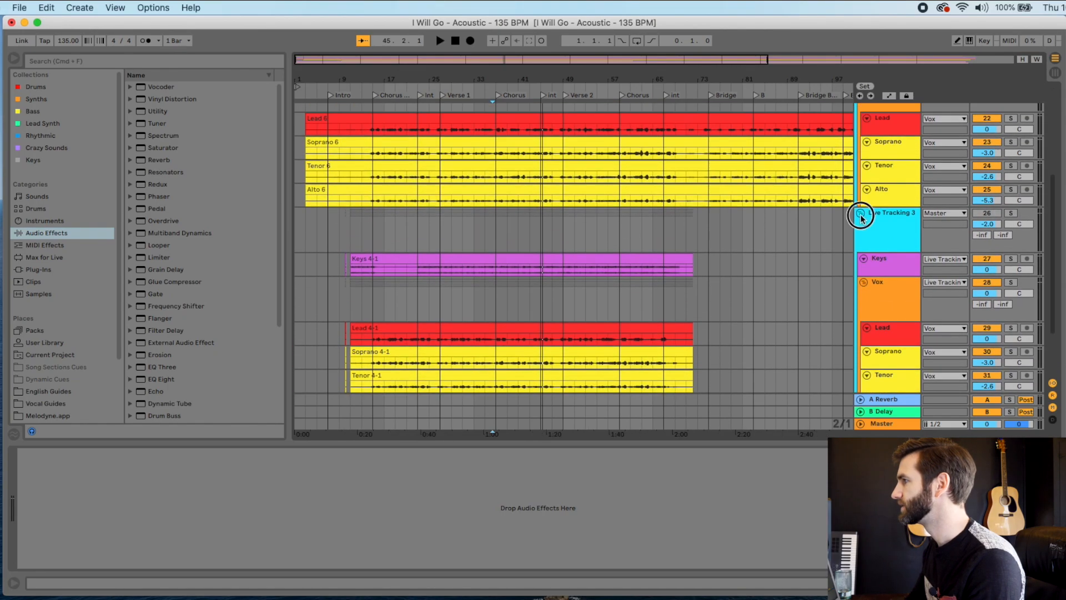
pyautogui.click(861, 213)
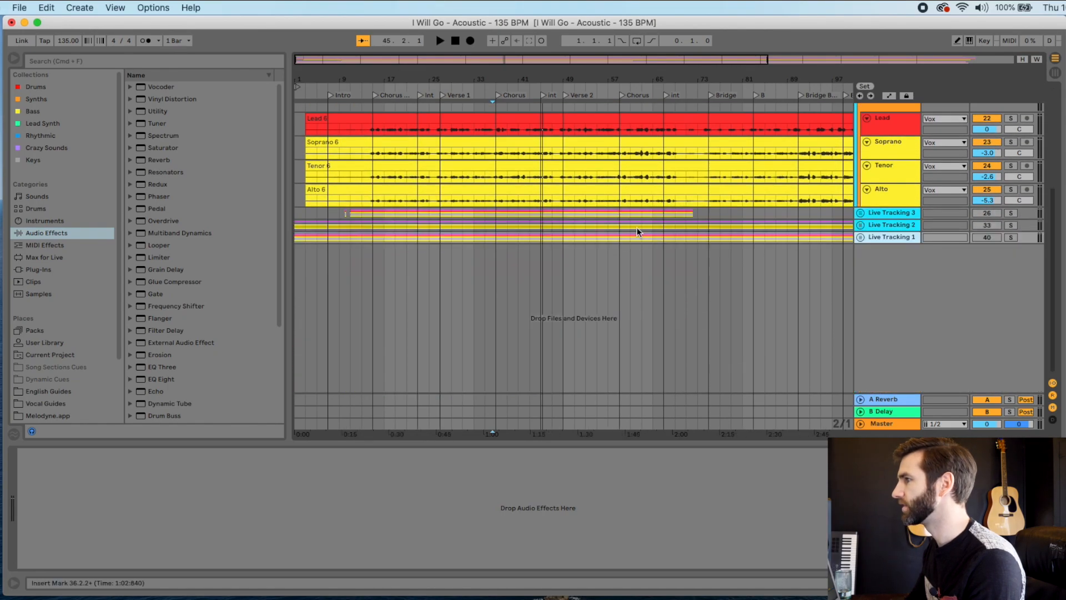
# Step: Move the Vox group from Live Tracking 2 into Live Tracking 4 and name the two vocal groups Vox 2 and Vox 4
pyautogui.click(860, 224)
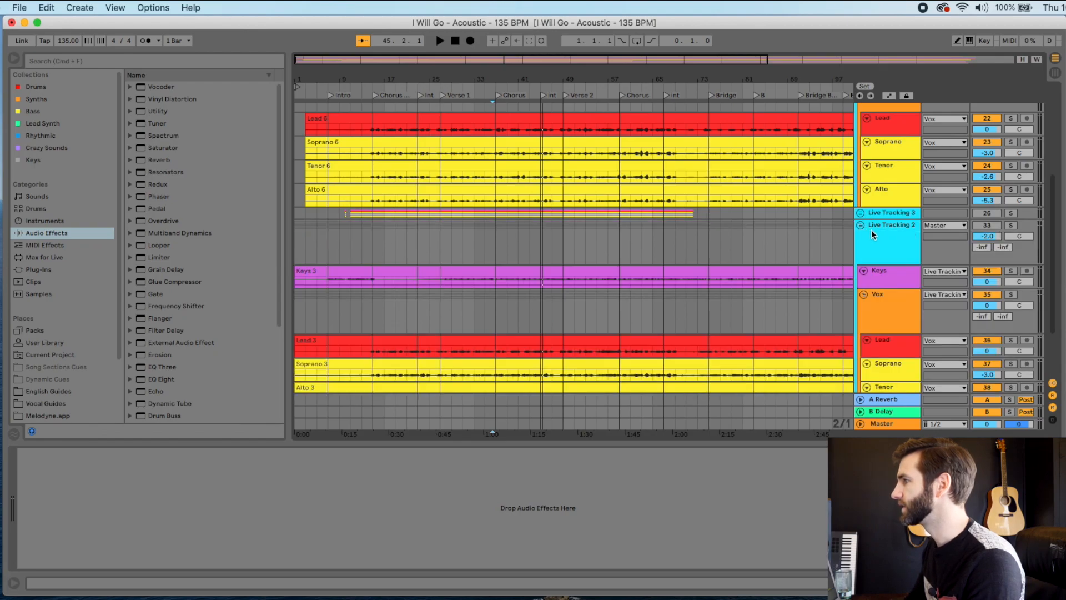
pyautogui.moveTo(880, 298); pyautogui.dragTo(875, 168)
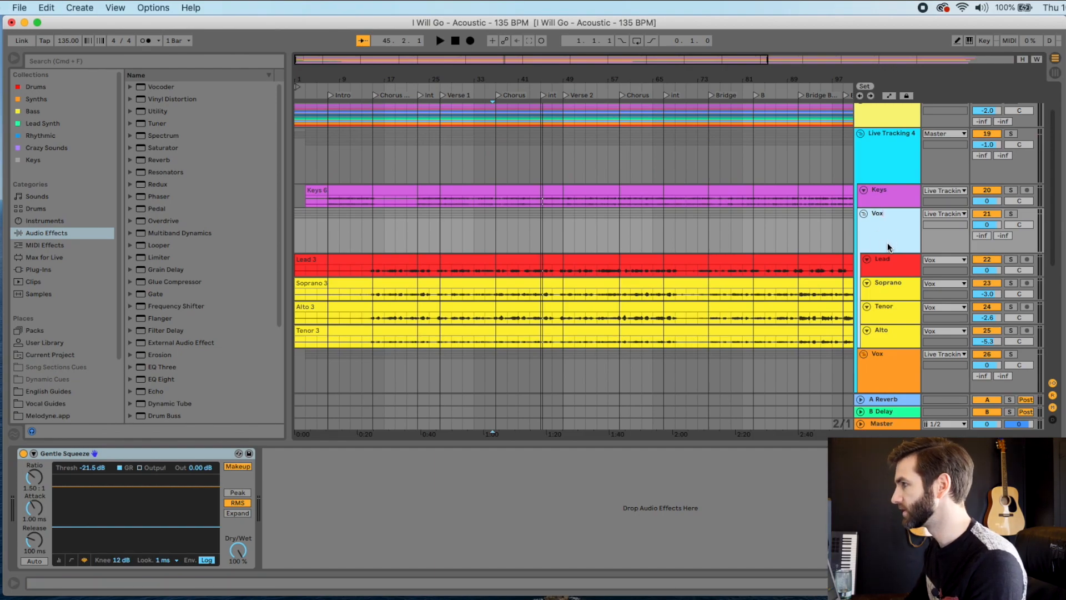
pyautogui.click(863, 214)
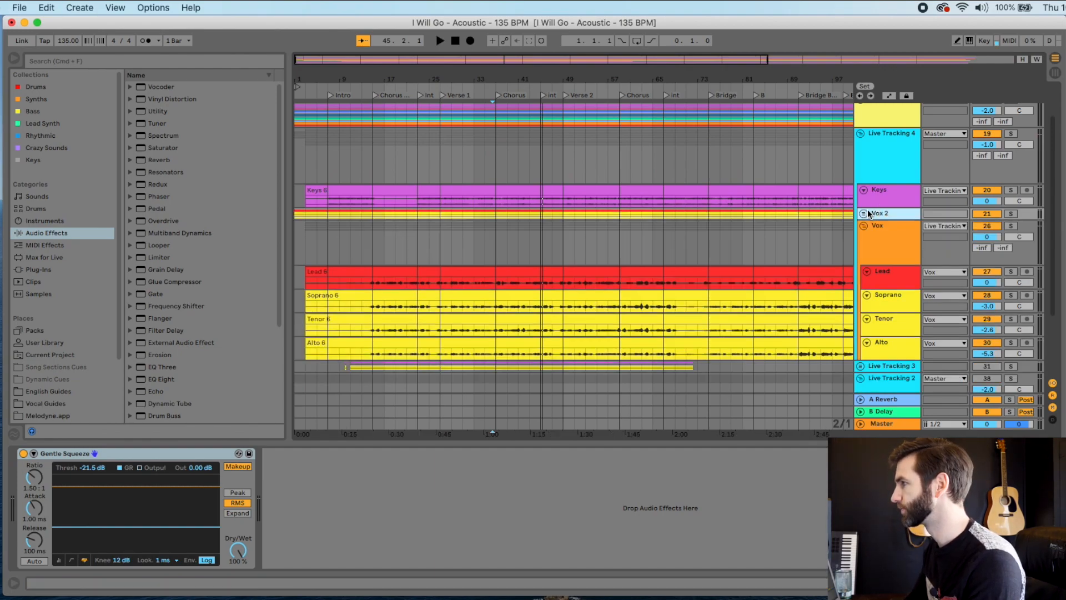
pyautogui.click(884, 242)
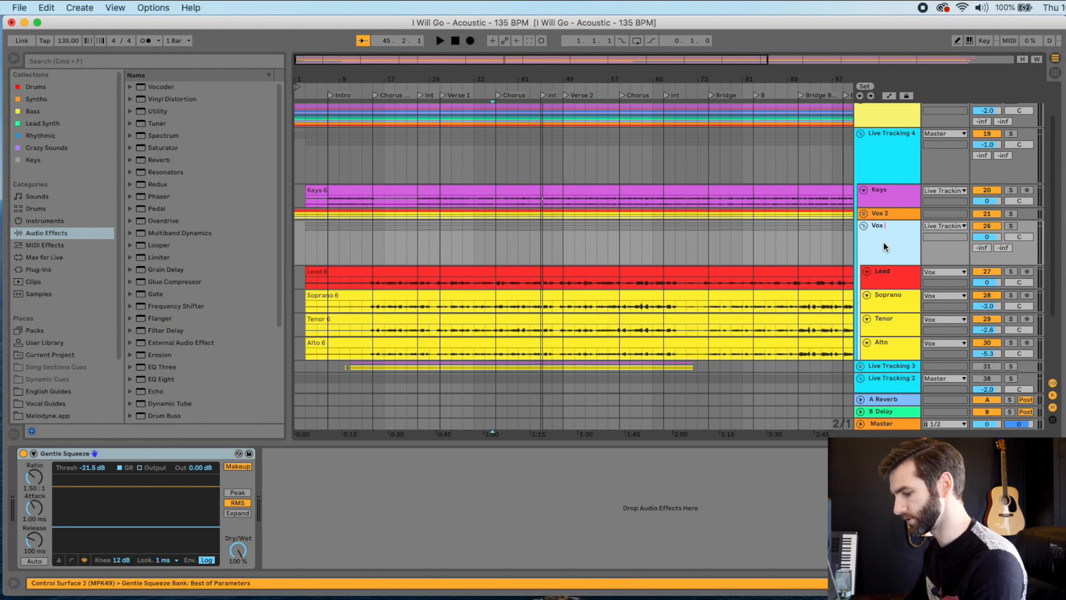
pyautogui.click(864, 226)
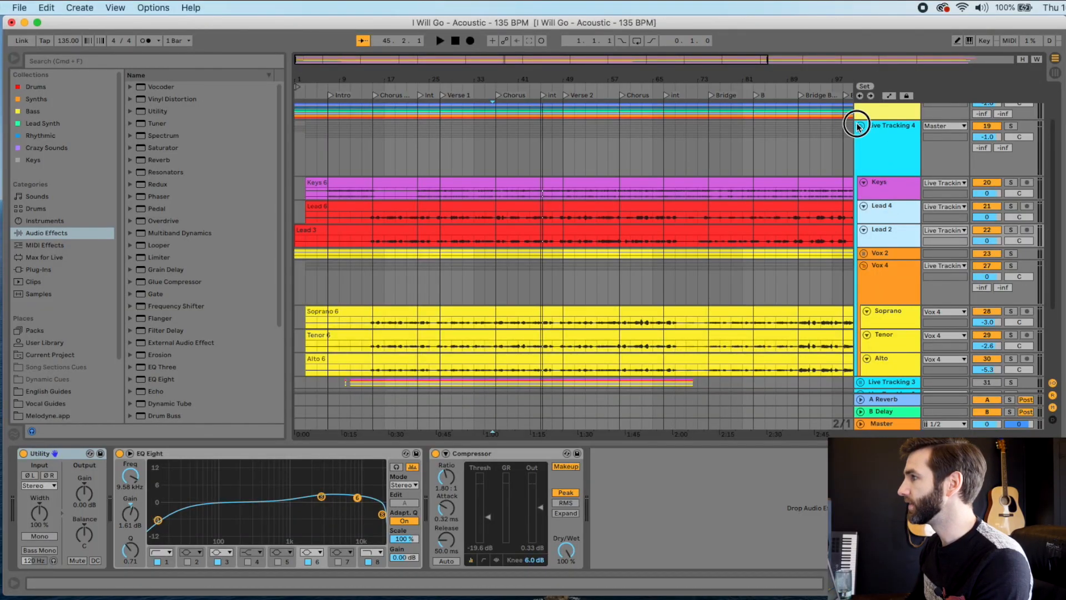
# Step: Fold the Live Tracking 4 and Live Tracking 2 groups and go through the four Live Tracking groups one by one
pyautogui.click(858, 127)
pyautogui.click(860, 214)
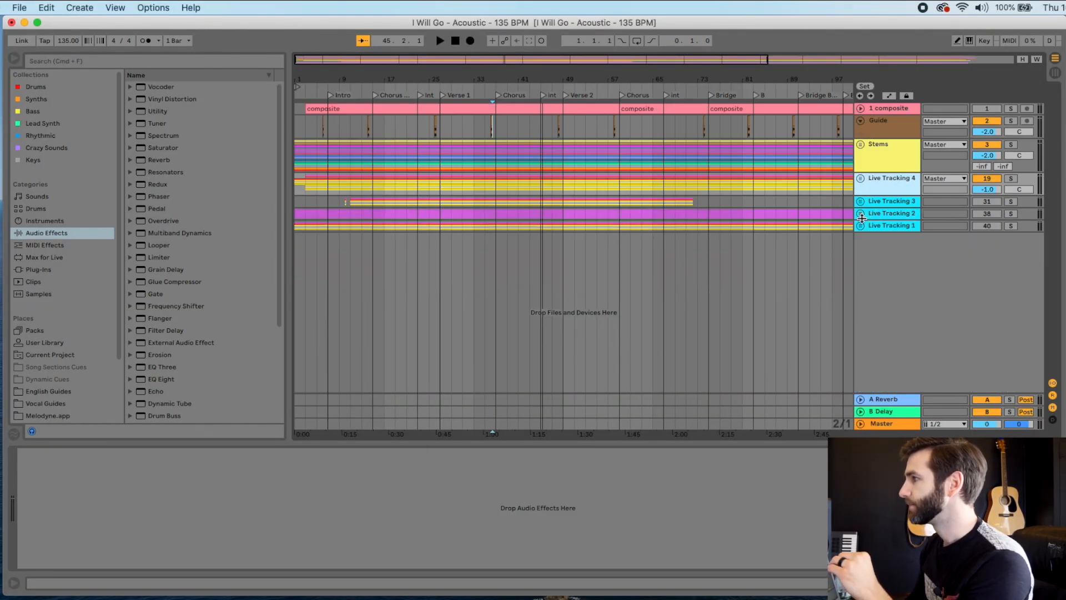
pyautogui.click(891, 225)
pyautogui.click(892, 214)
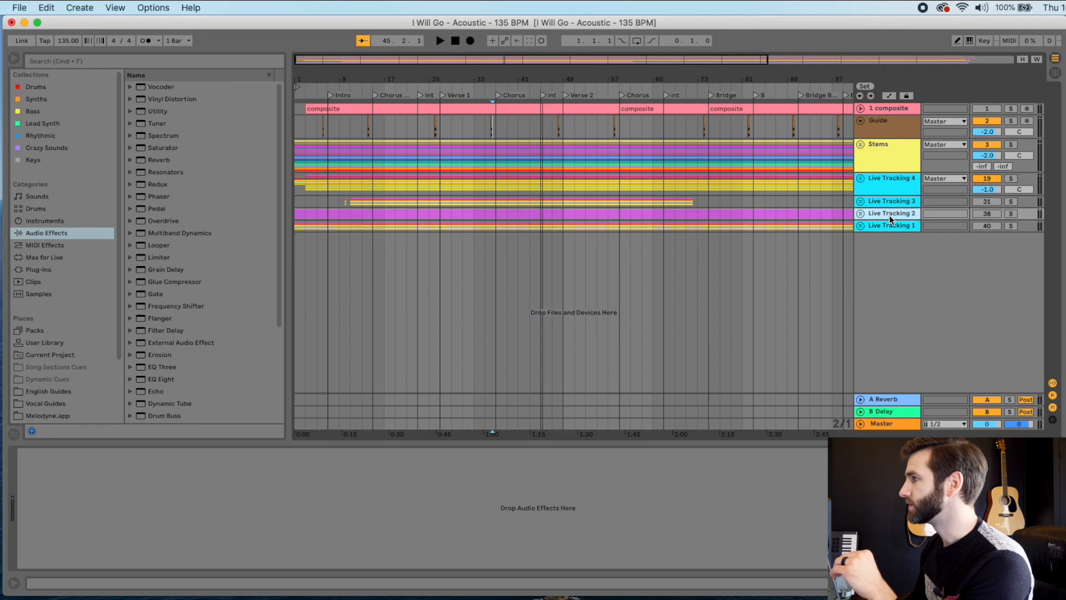
pyautogui.click(894, 203)
pyautogui.click(888, 181)
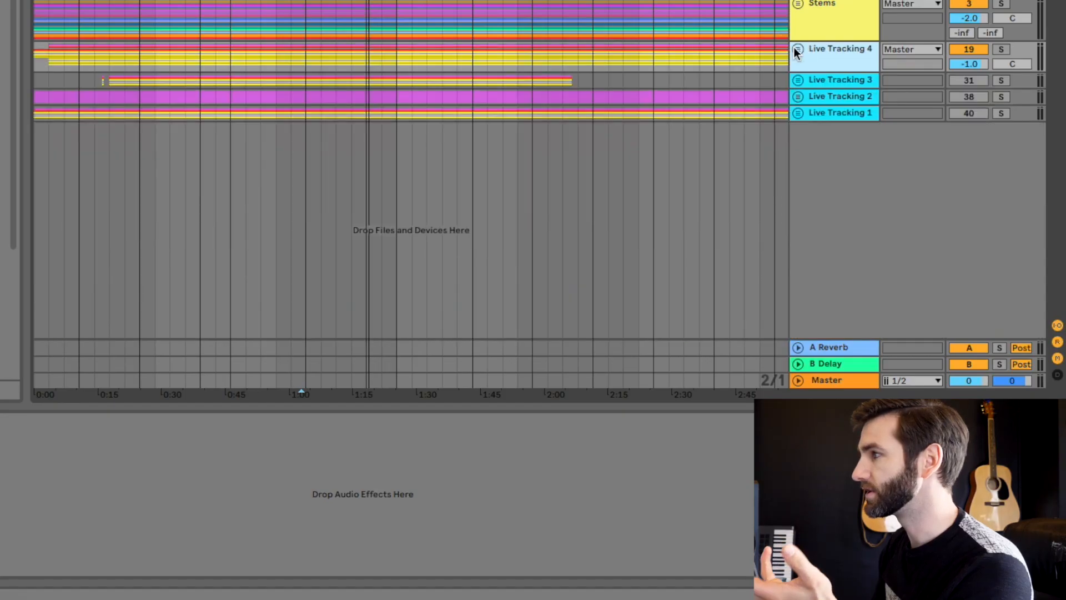
# Step: Unfold Live Tracking 4 and move the Vox 4 group above Vox 2, leaving both vocal groups folded
pyautogui.click(798, 49)
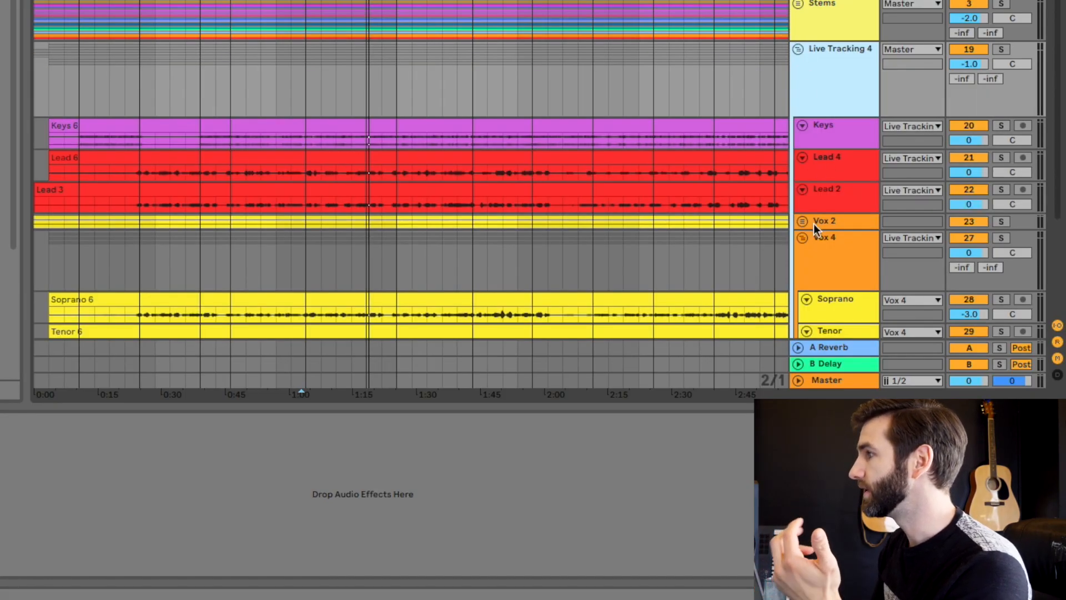
pyautogui.click(803, 238)
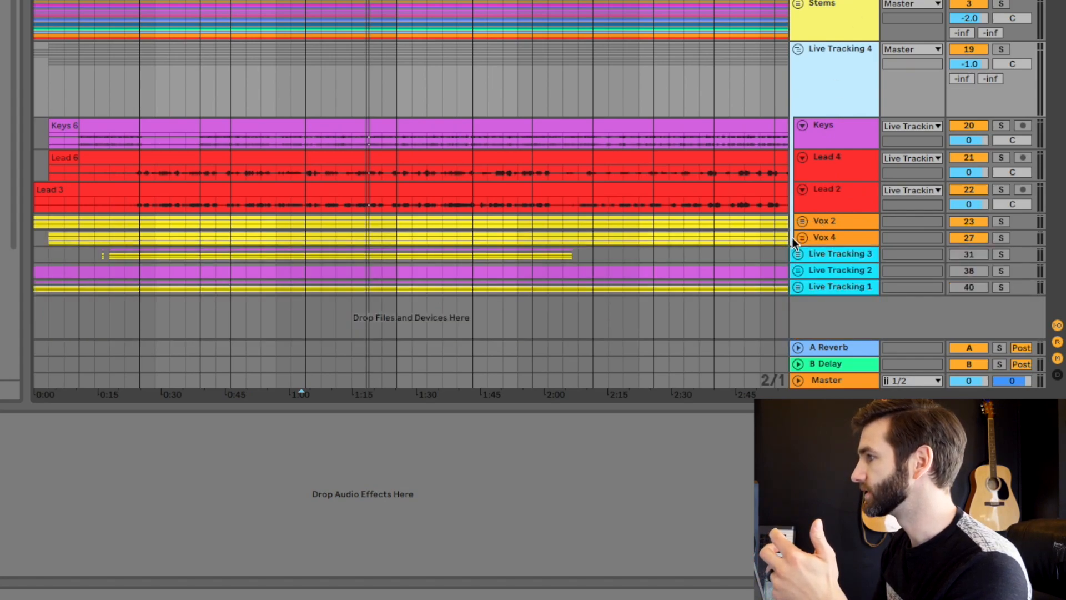
pyautogui.click(821, 237)
pyautogui.click(820, 222)
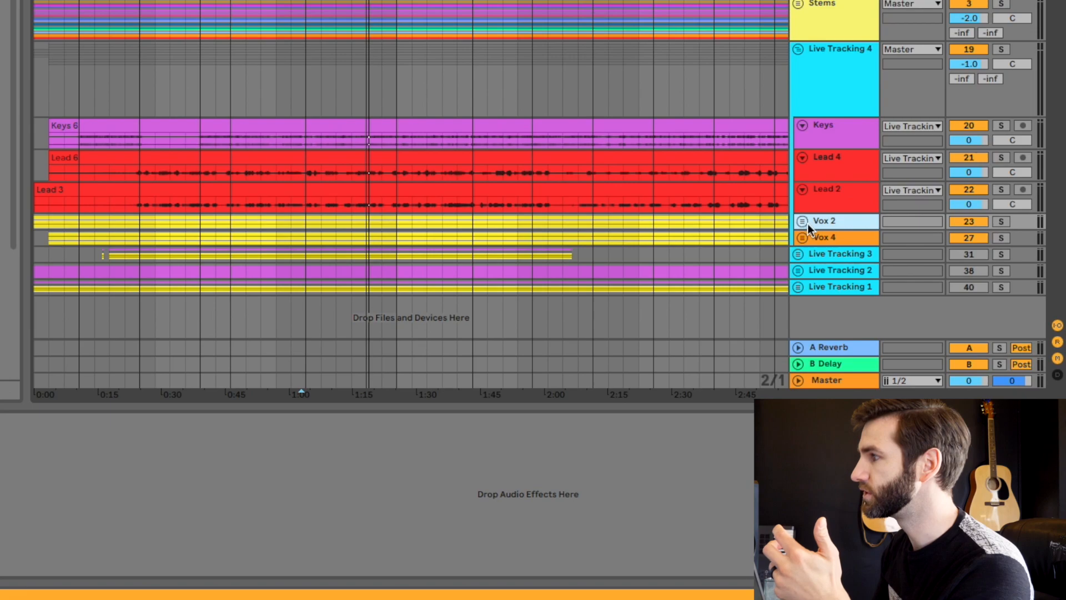
pyautogui.click(802, 222)
pyautogui.click(803, 223)
pyautogui.moveTo(812, 236); pyautogui.dragTo(812, 223)
pyautogui.click(802, 222)
pyautogui.scroll(-4, 826, 273)
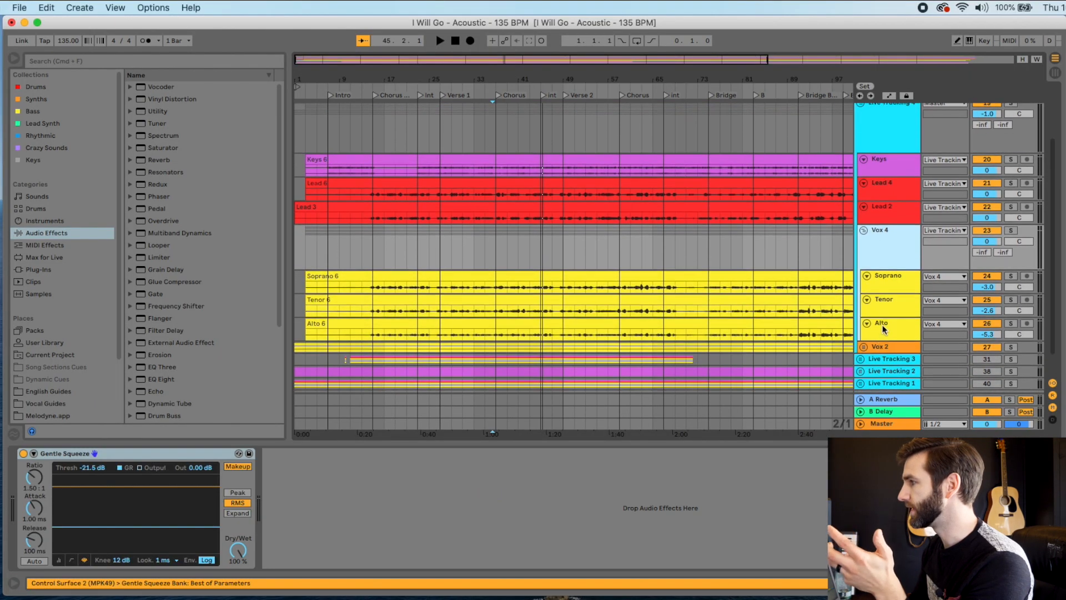
pyautogui.click(861, 230)
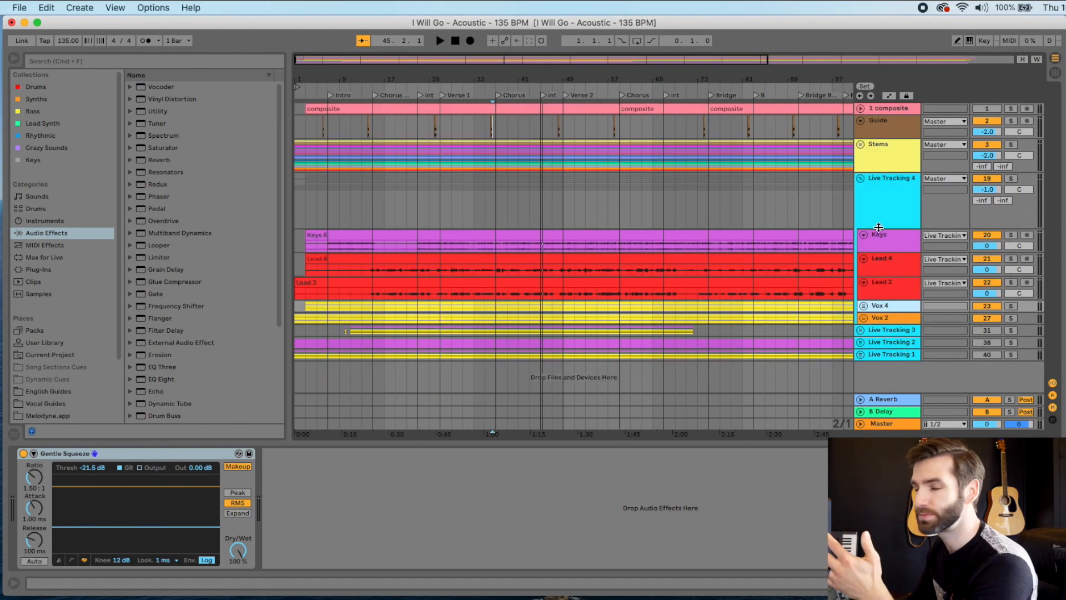
# Step: Group the Lead 4 and Lead 2 tracks and name the group Lead Vox
pyautogui.click(884, 273)
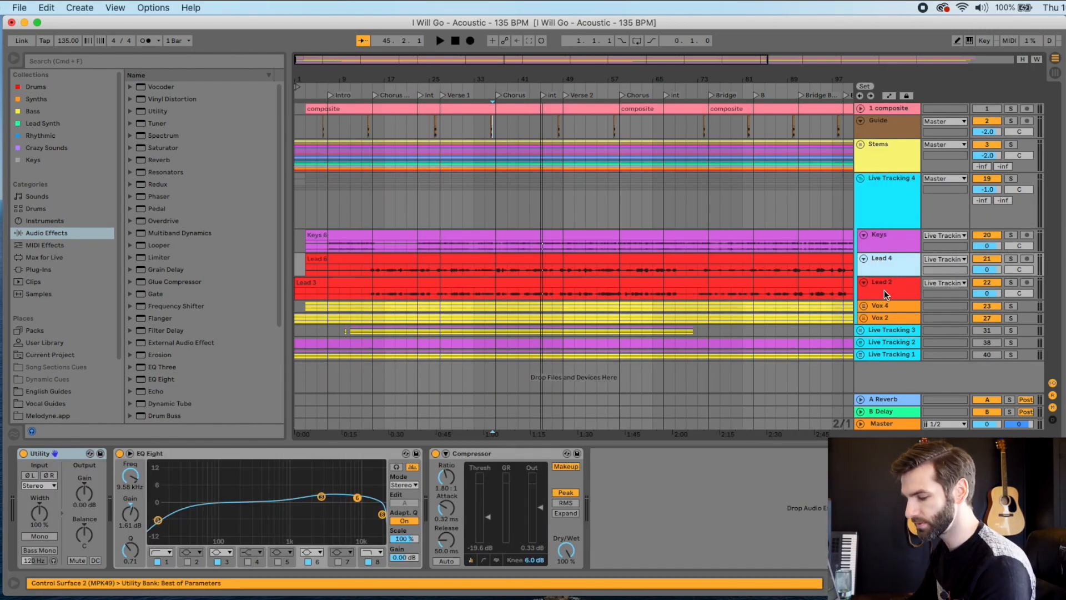
pyautogui.keyDown('shift'); pyautogui.click(884, 290); pyautogui.keyUp('shift')
pyautogui.press('super+g')
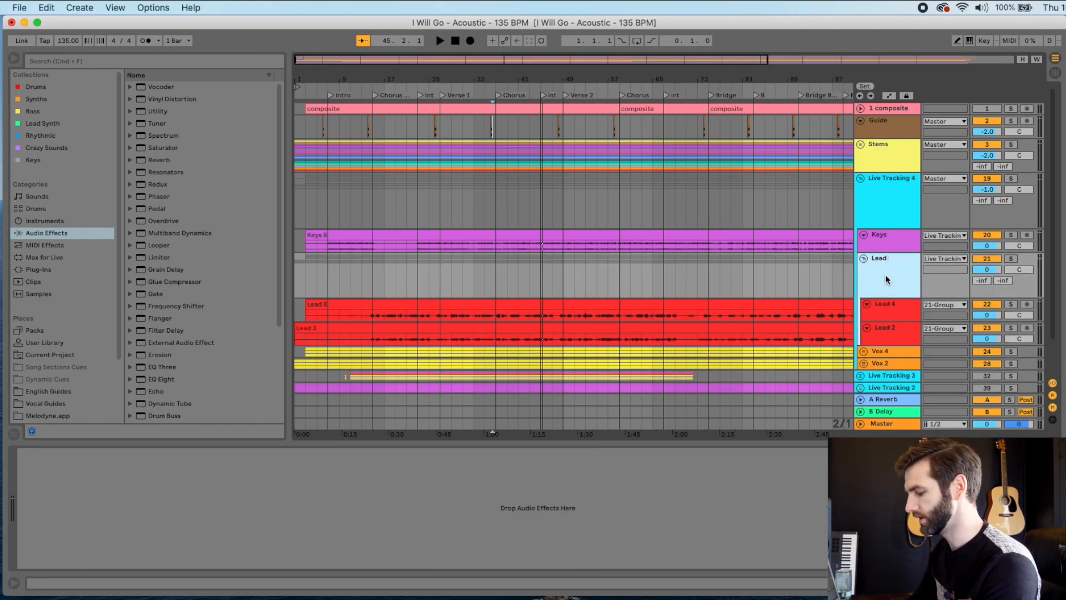
pyautogui.write('Lead Vox')
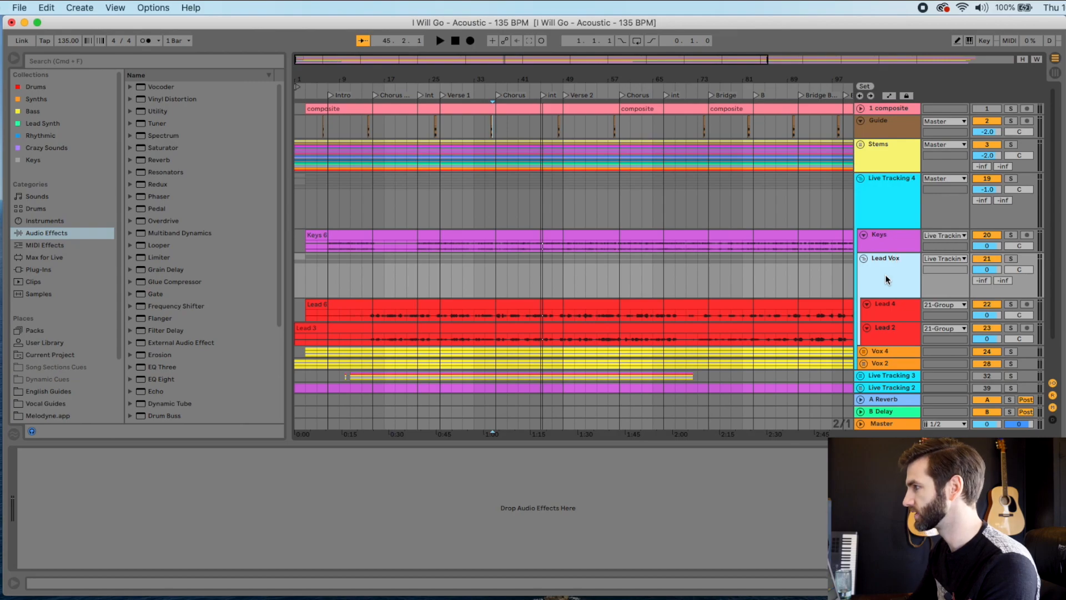
pyautogui.press('Return')
# Step: Deactivate the Lead 4 track and fold the Lead Vox group
pyautogui.click(861, 259)
pyautogui.click(861, 259)
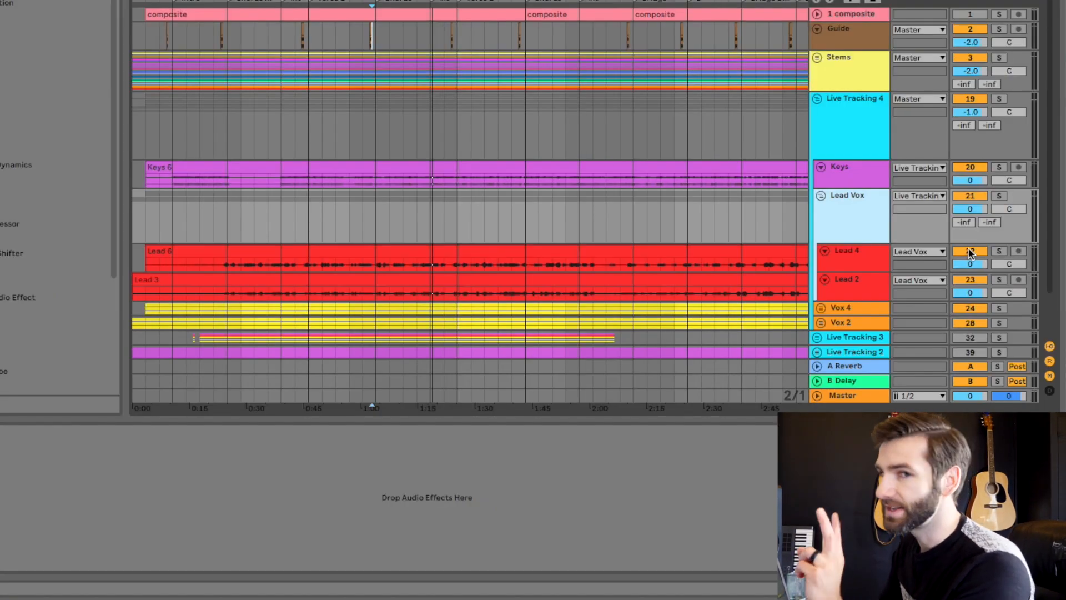
pyautogui.click(969, 251)
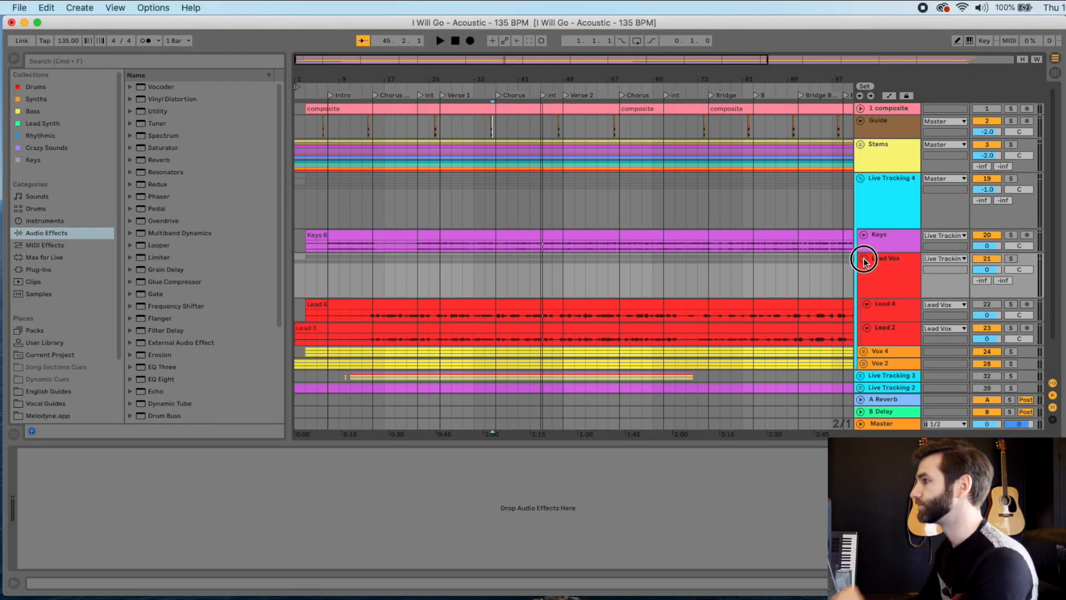
pyautogui.click(864, 259)
# Step: Play the song from Verse 2 and compare the Vox 4 and Vox 2 groups soloed separately and together
pyautogui.click(579, 210)
pyautogui.click(564, 209)
pyautogui.press('space')
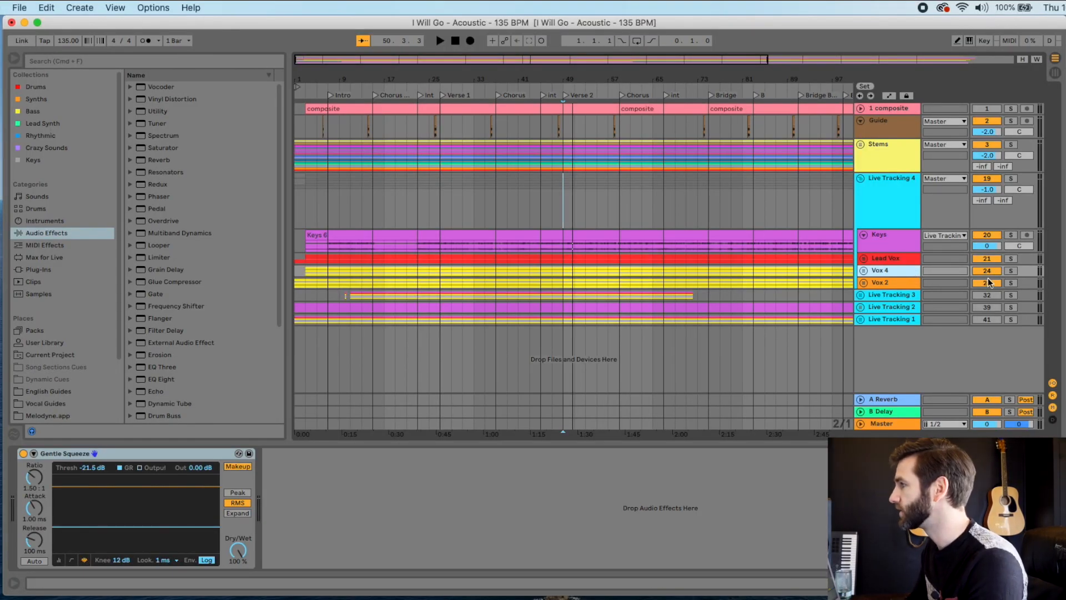
pyautogui.press('space')
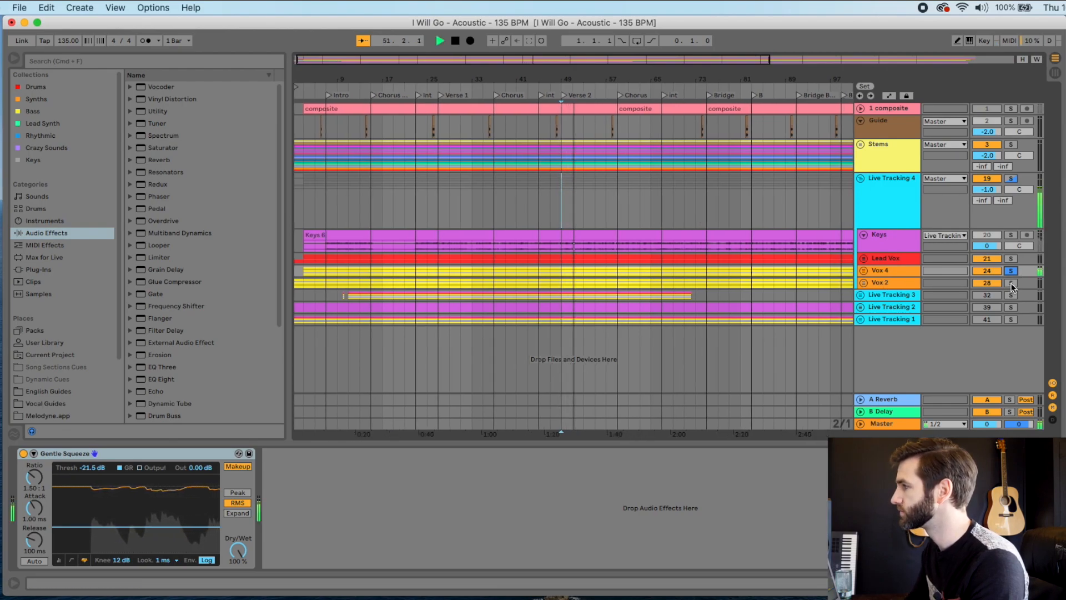
pyautogui.click(1011, 283)
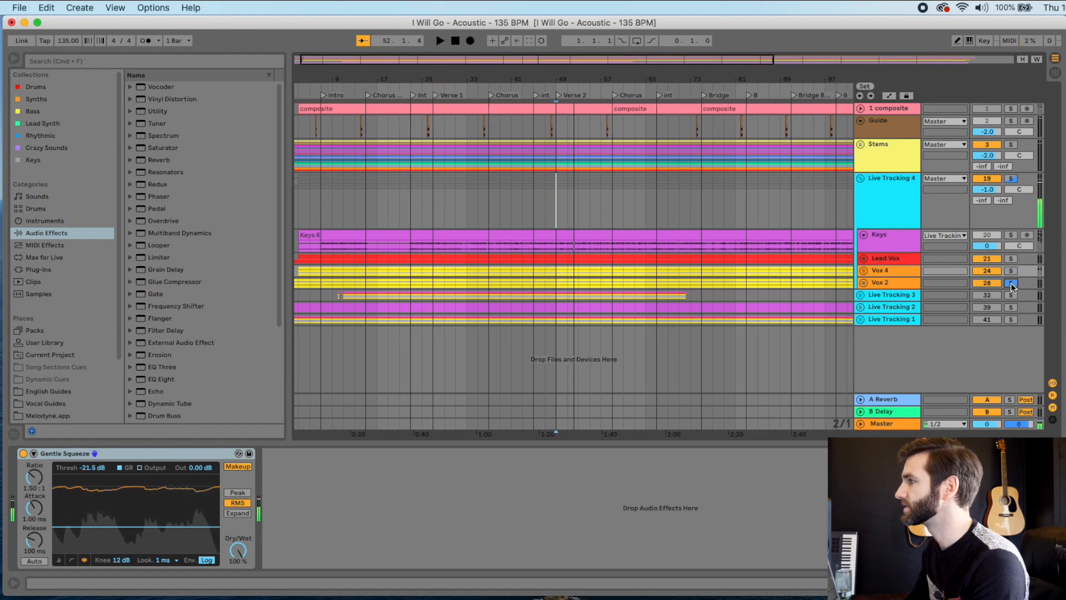
pyautogui.press('space')
pyautogui.press('space')
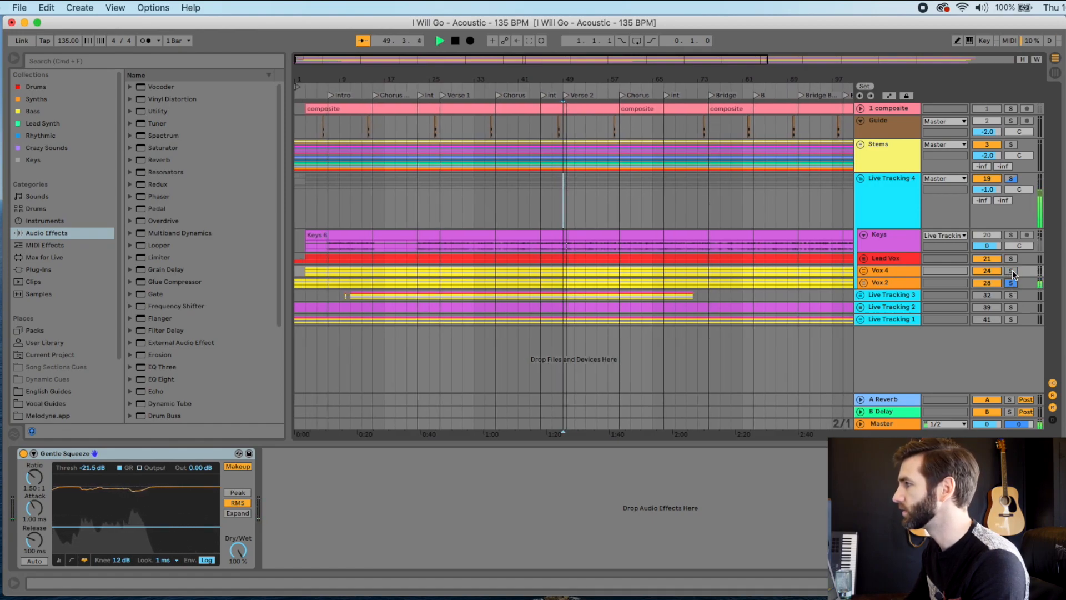
pyautogui.press('space')
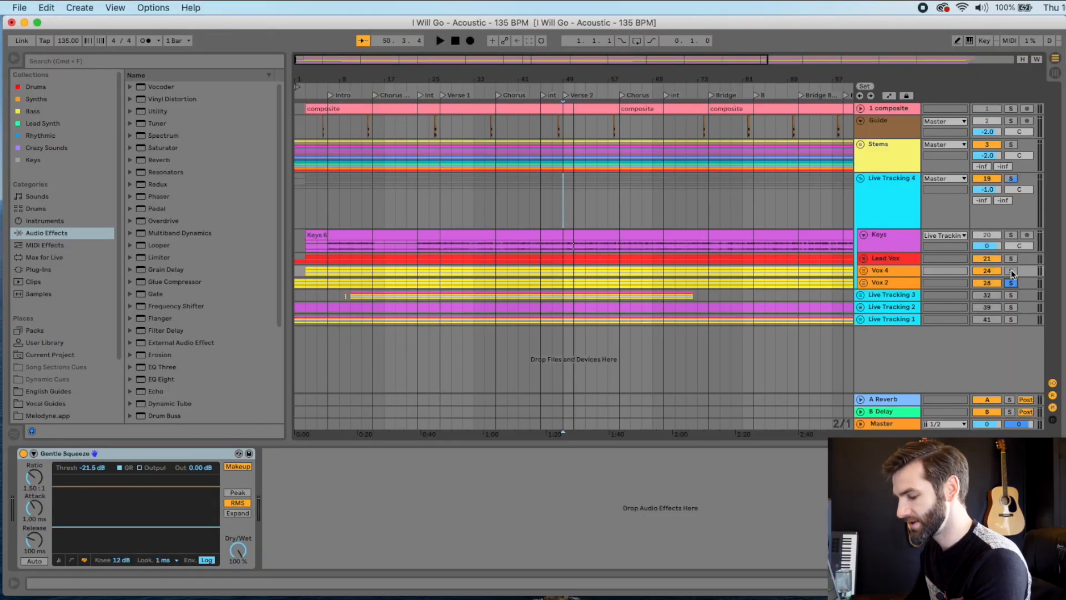
pyautogui.press('space')
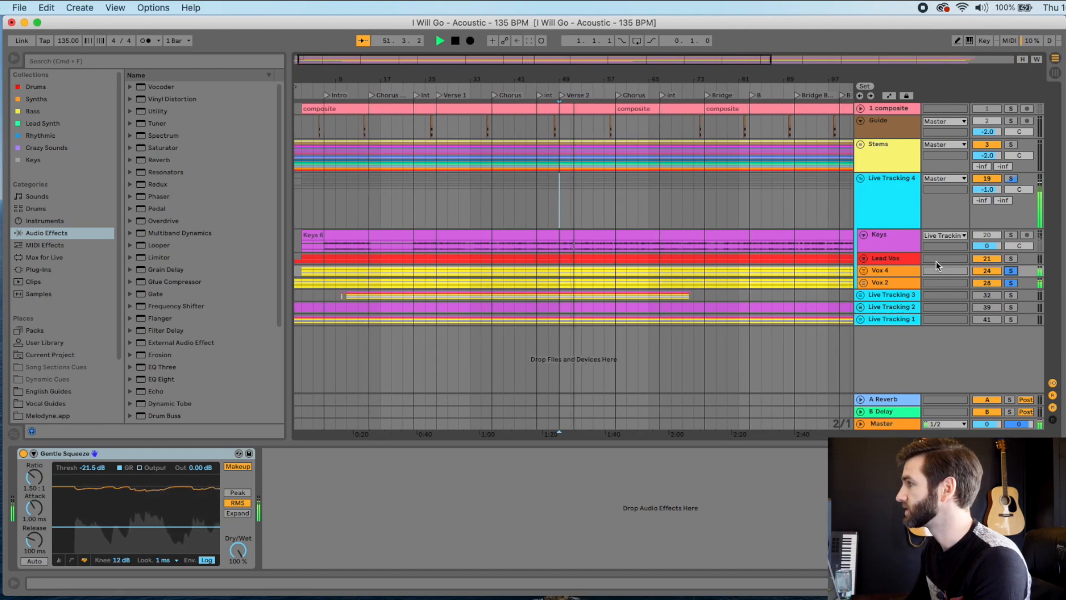
pyautogui.press('space')
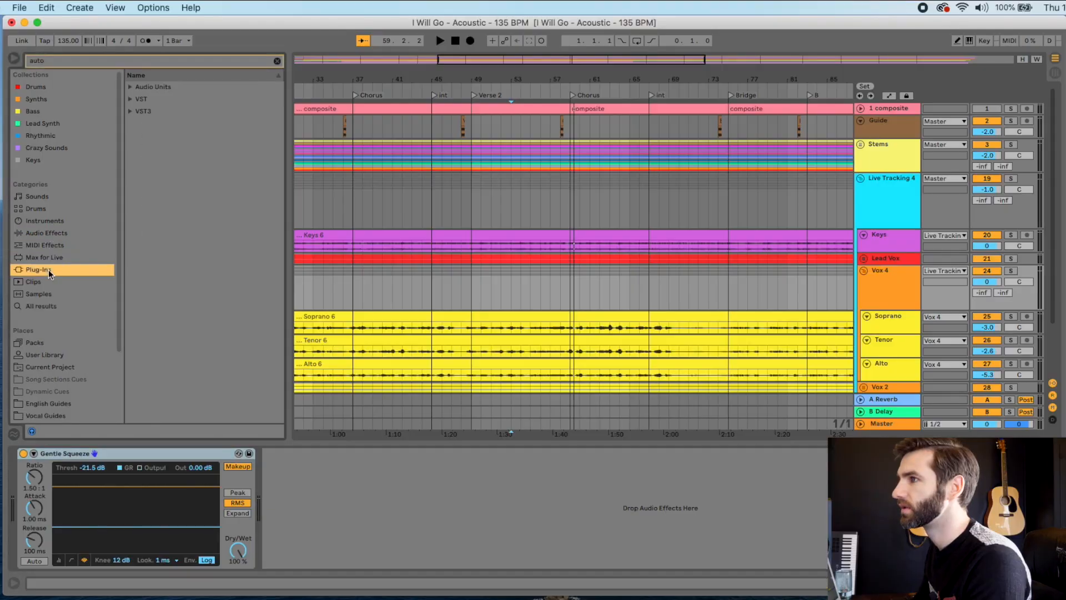
# Step: Add the Auto-Tune Access Audio Unit after the Compressor on the lead vocal track
pyautogui.moveTo(191, 111); pyautogui.dragTo(656, 495)
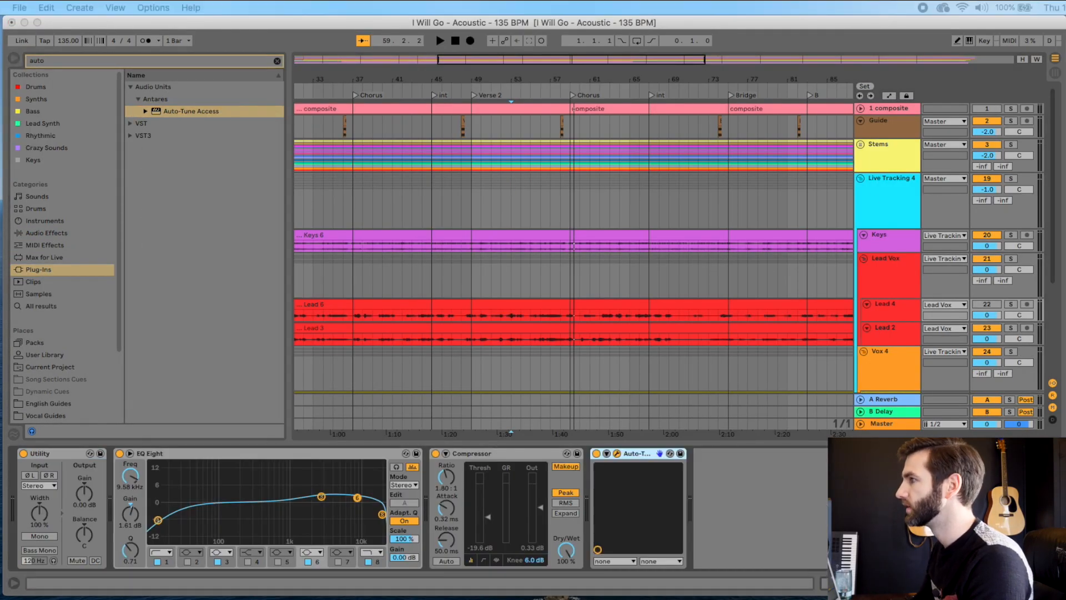
# Step: Set the key of the Lead 4 track's Auto-Tune Access to A, keeping the Major scale
pyautogui.moveTo(740, 108); pyautogui.dragTo(765, 21)
pyautogui.click(697, 44)
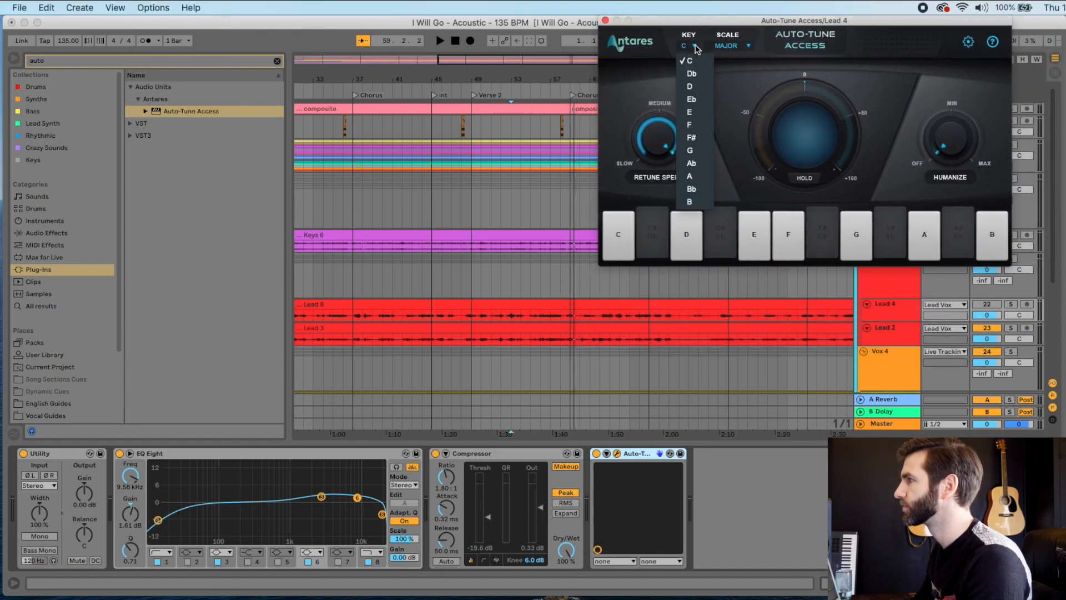
pyautogui.click(690, 176)
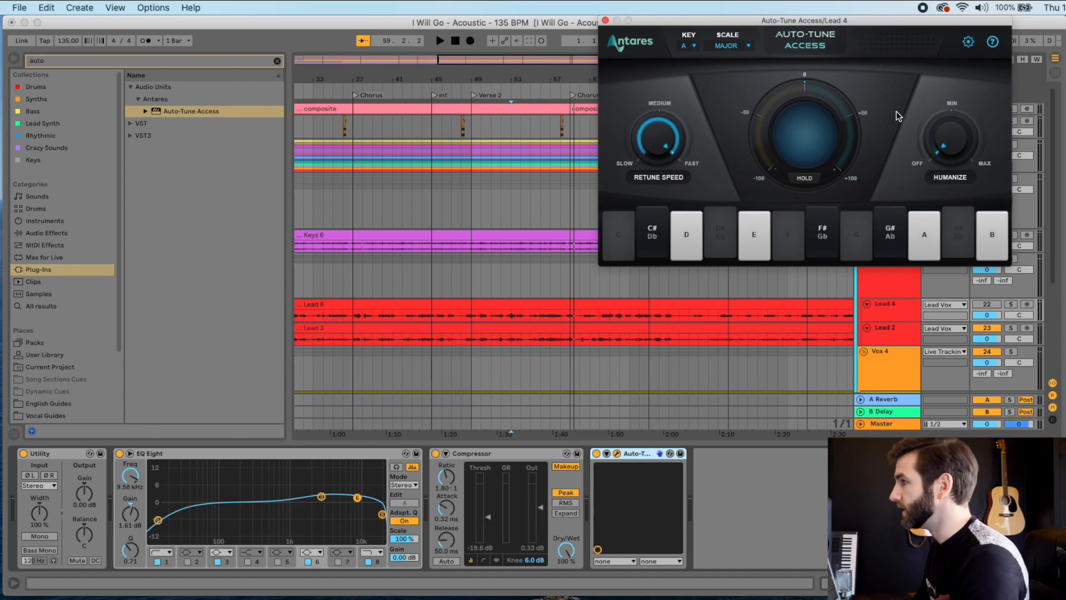
# Step: Set the Lead 4 Auto-Tune Access Retune Speed to medium and turn Humanize up close to maximum
pyautogui.moveTo(675, 134); pyautogui.dragTo(700, 15)
pyautogui.moveTo(843, 125); pyautogui.dragTo(686, 96)
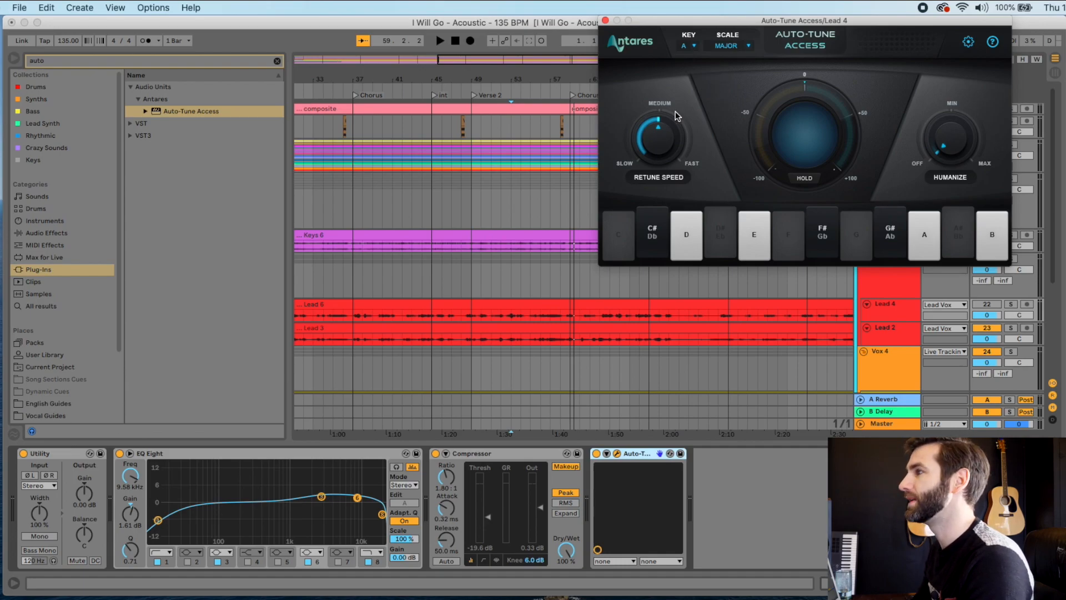
pyautogui.moveTo(949, 139); pyautogui.dragTo(950, 106)
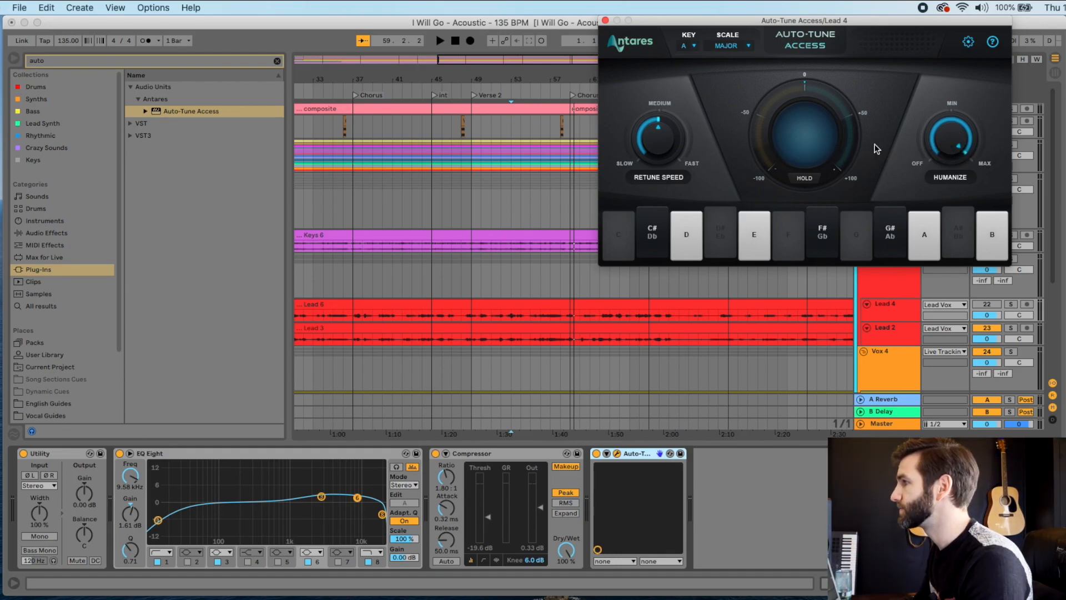
pyautogui.click(696, 48)
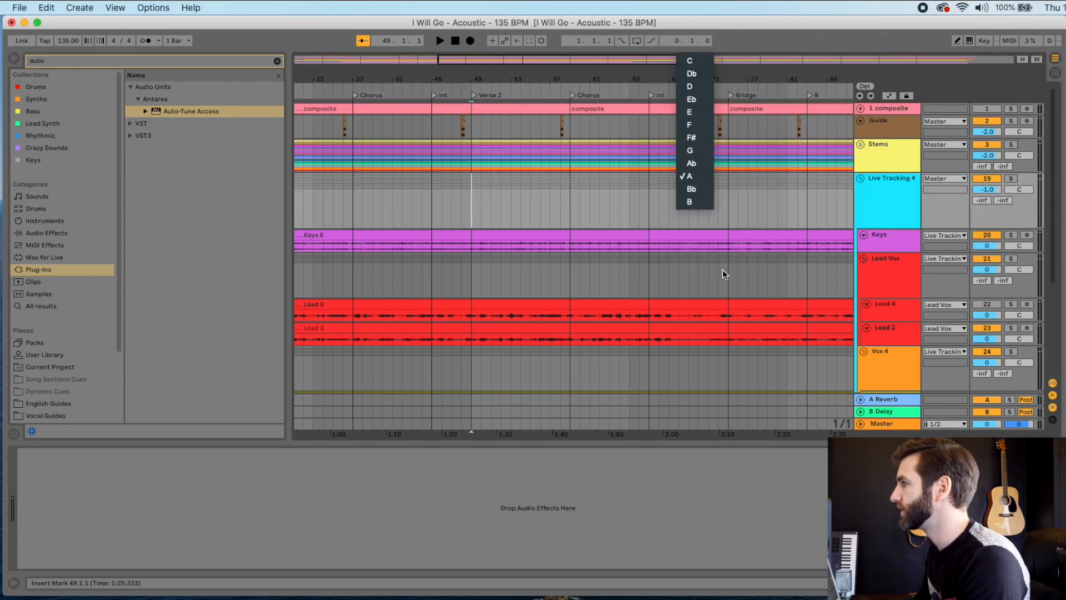
# Step: Play the song from the Chorus at bar 59 with the Lead 2 track soloed
pyautogui.click(579, 280)
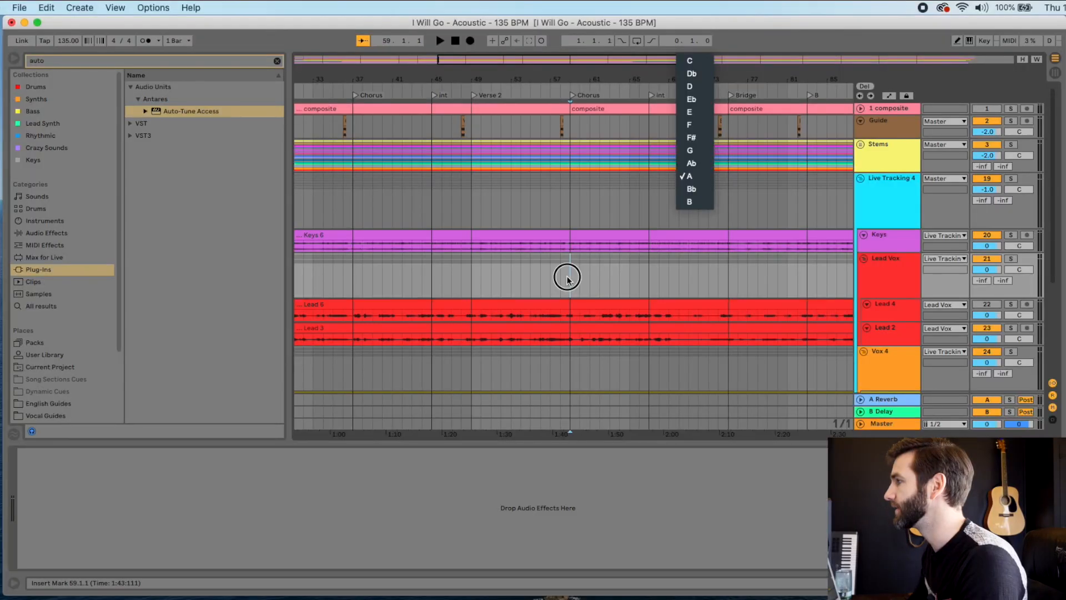
pyautogui.press('space')
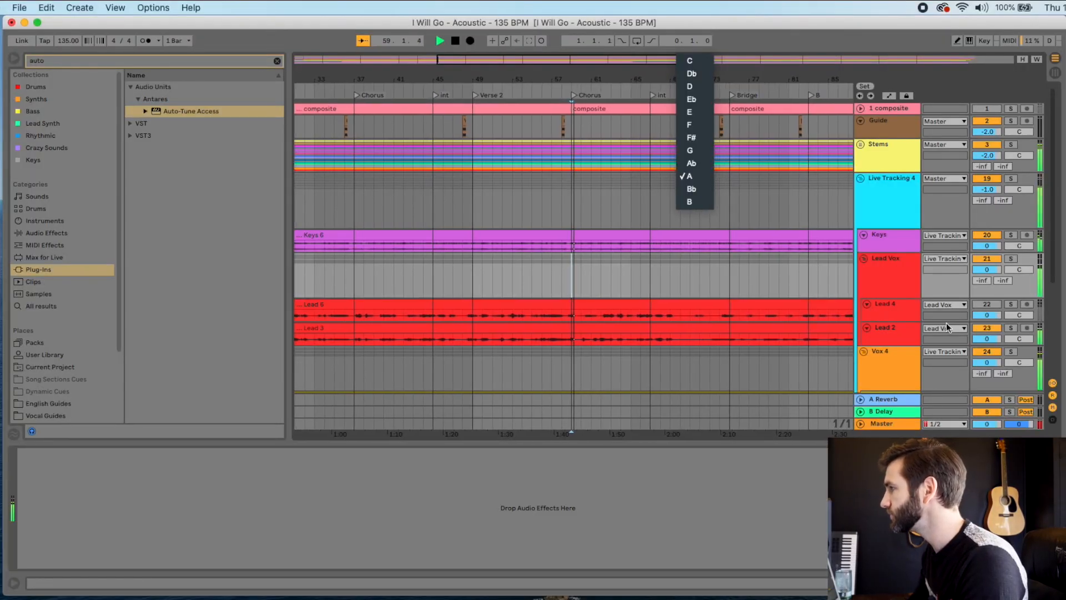
pyautogui.click(1010, 328)
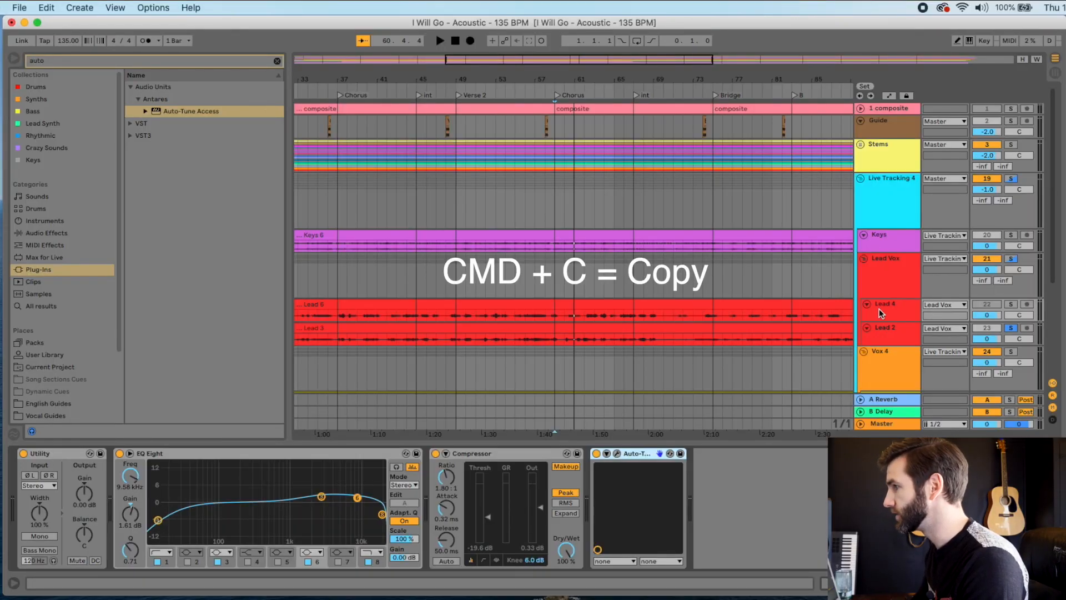
# Step: Copy the configured Auto-Tune Access from Lead 4 onto Lead 2 and the Soprano, Tenor and Alto tracks of Vox 4
pyautogui.click(881, 312)
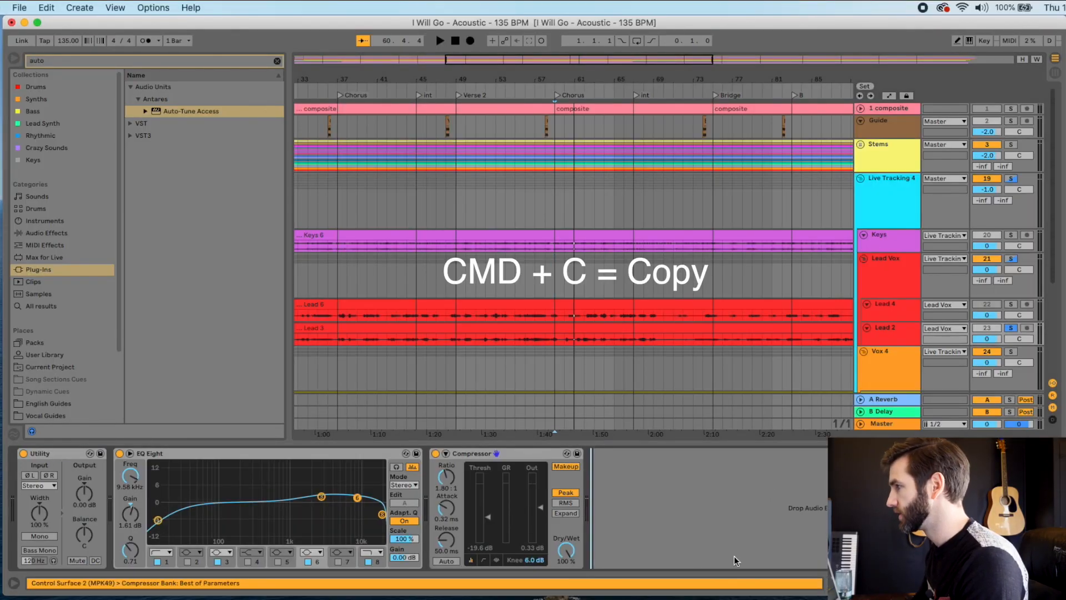
pyautogui.press('super+v')
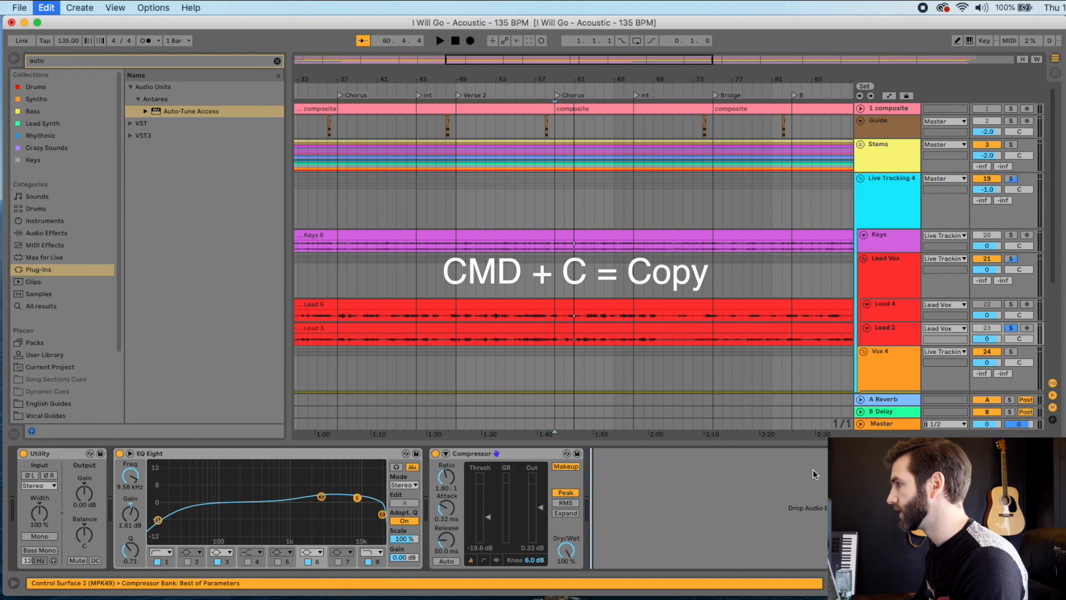
pyautogui.scroll(-5, 867, 377)
pyautogui.click(890, 361)
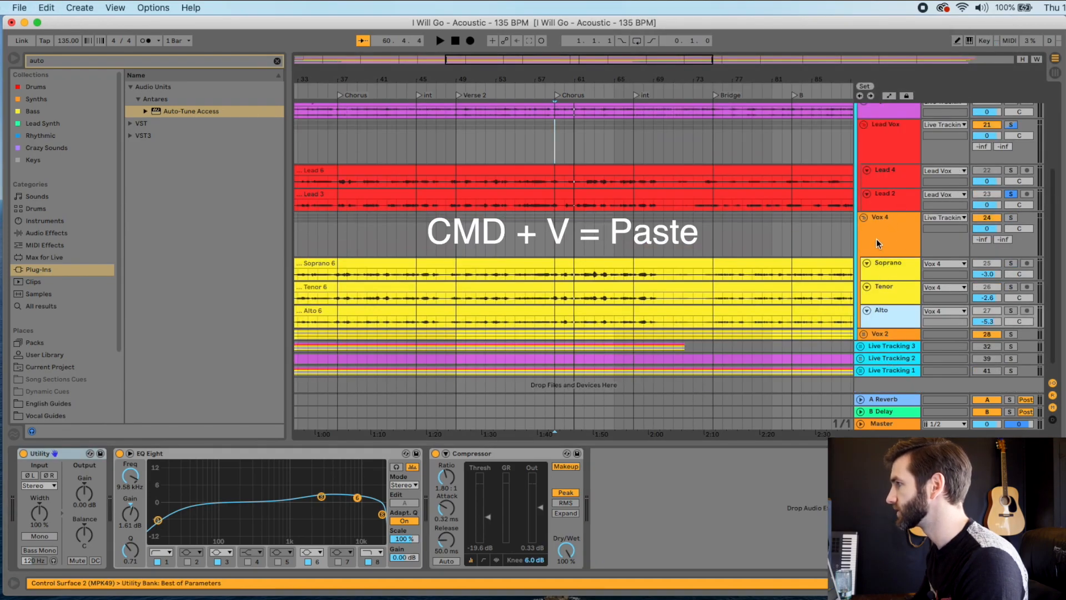
pyautogui.click(881, 266)
pyautogui.click(644, 541)
pyautogui.press('super+v')
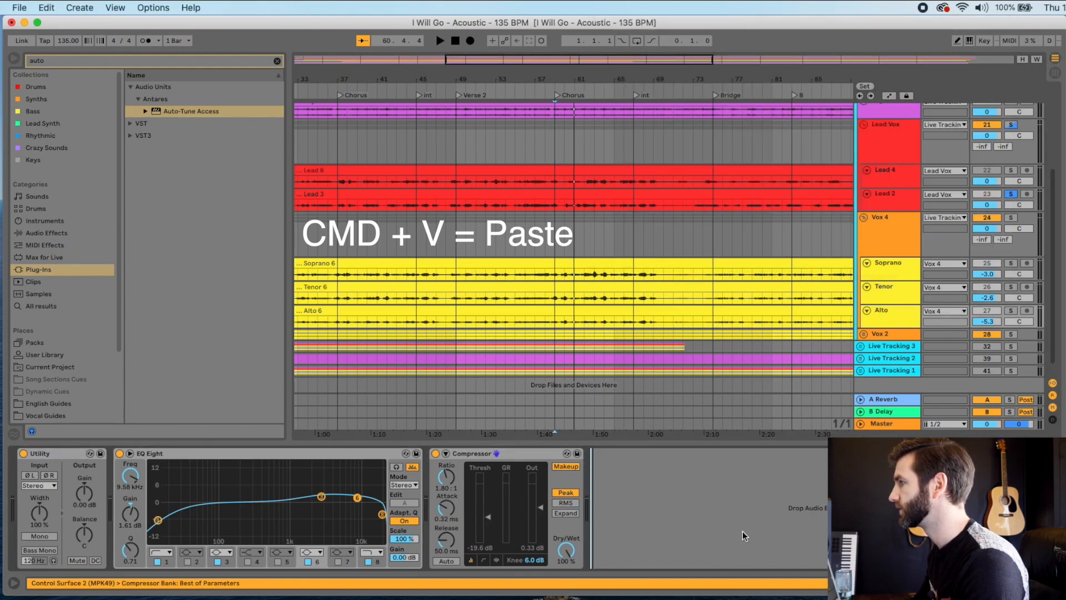
pyautogui.press('super+v')
# Step: Unfold the Vox 2 group, paste Auto-Tune Access onto its Soprano, Tenor and Alto tracks, and close the plug-in window
pyautogui.click(863, 334)
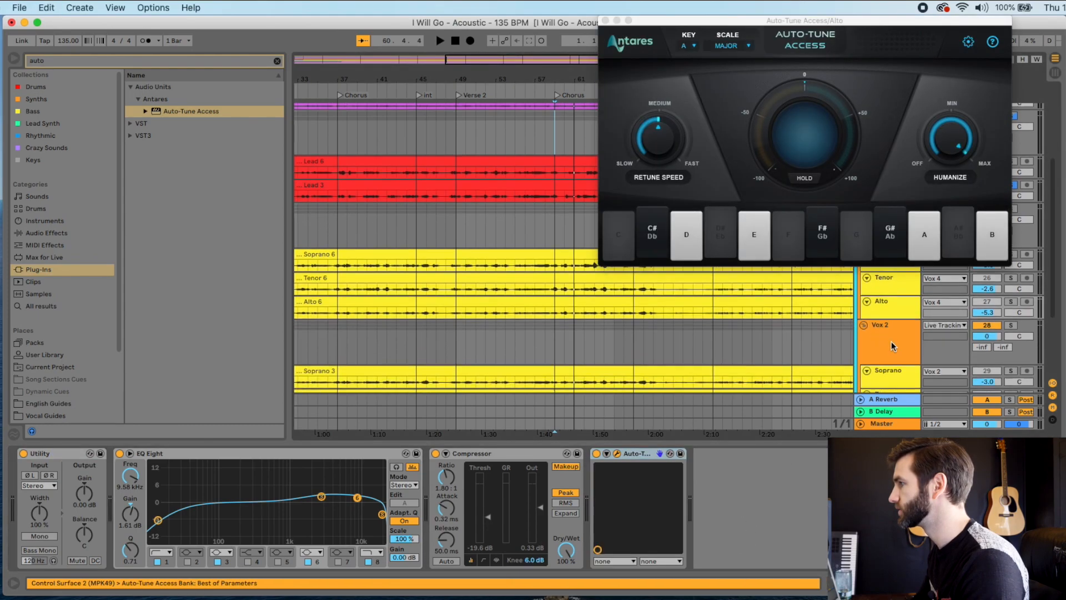
pyautogui.click(892, 346)
pyautogui.press('super+v')
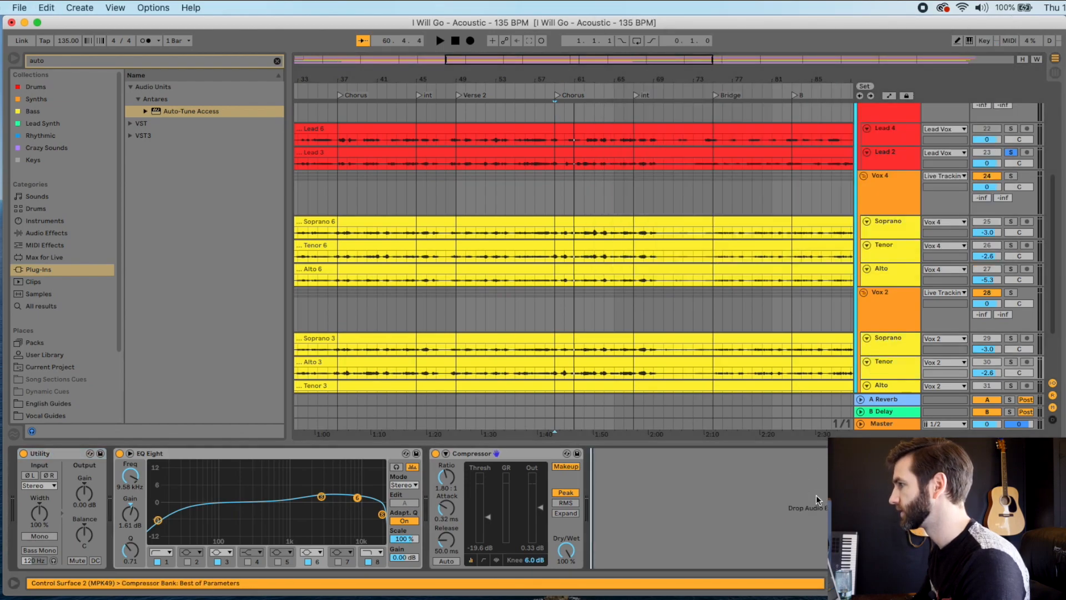
pyautogui.press('super+v')
pyautogui.click(897, 382)
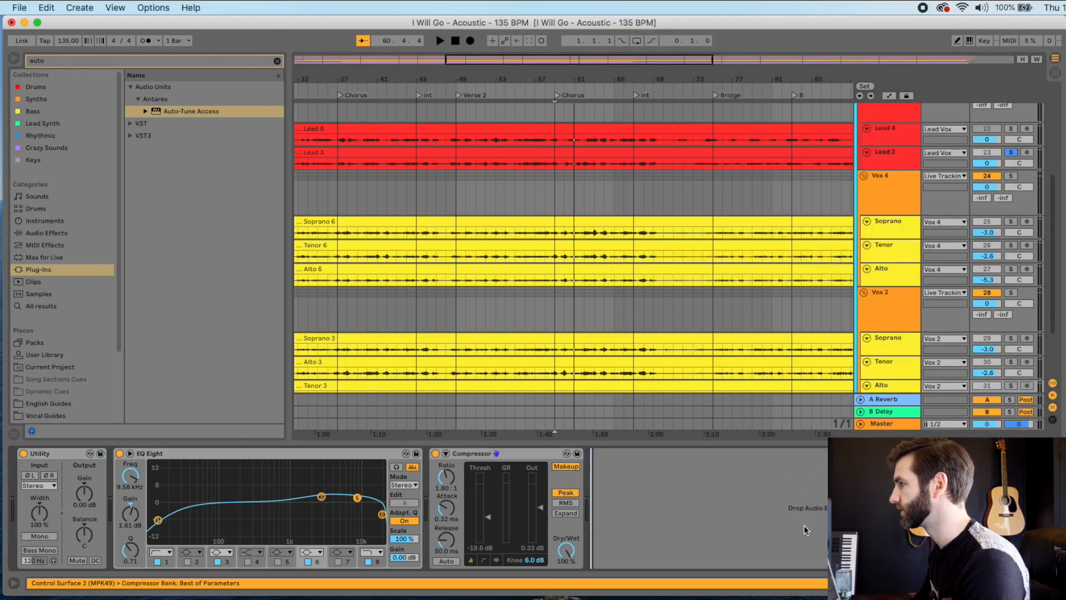
pyautogui.press('super+v')
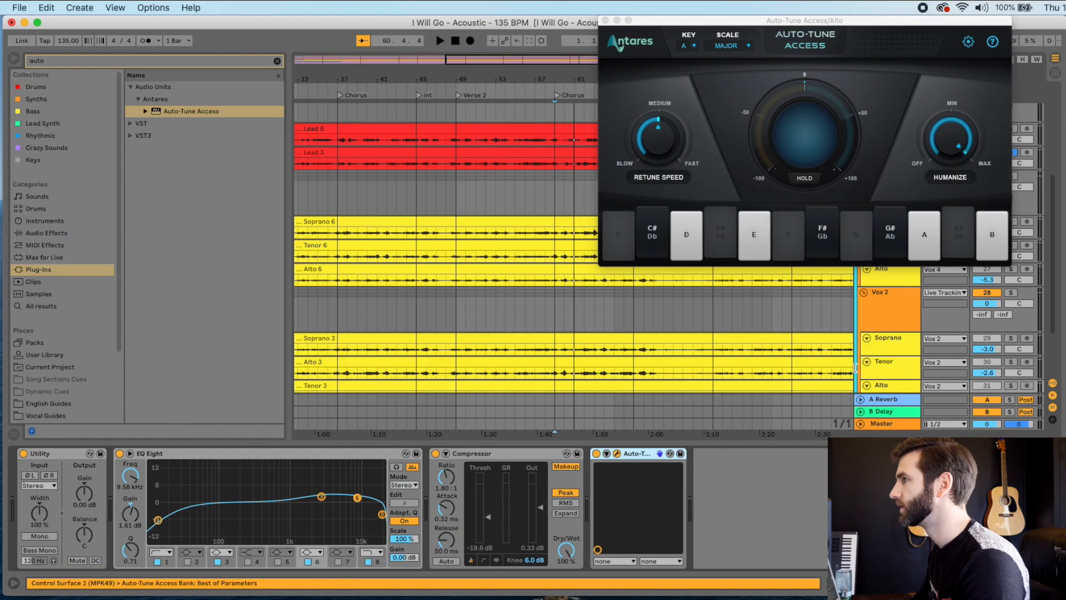
pyautogui.click(605, 20)
# Step: Play the song from Verse 2 and turn off the solo on Lead 2 to hear all tuned vocals
pyautogui.scroll(3, 532, 276)
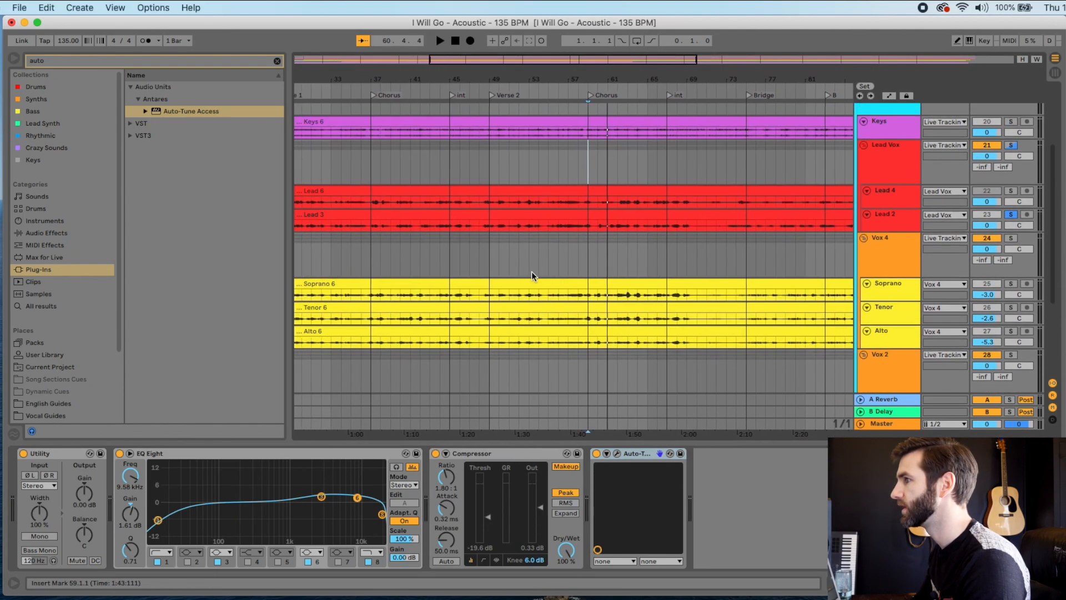
pyautogui.click(490, 261)
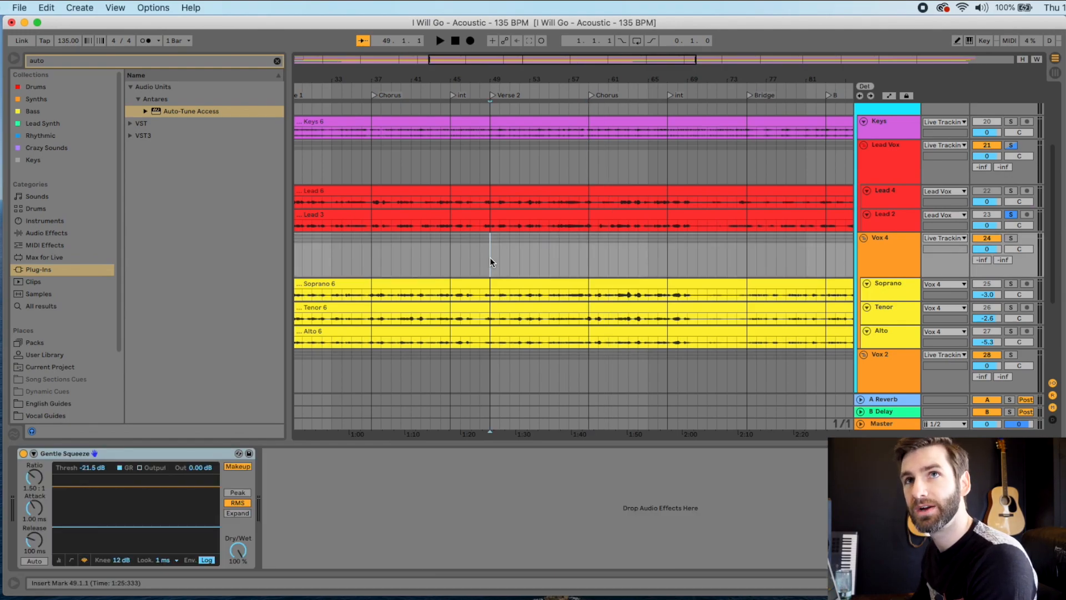
pyautogui.press('space')
pyautogui.click(1011, 215)
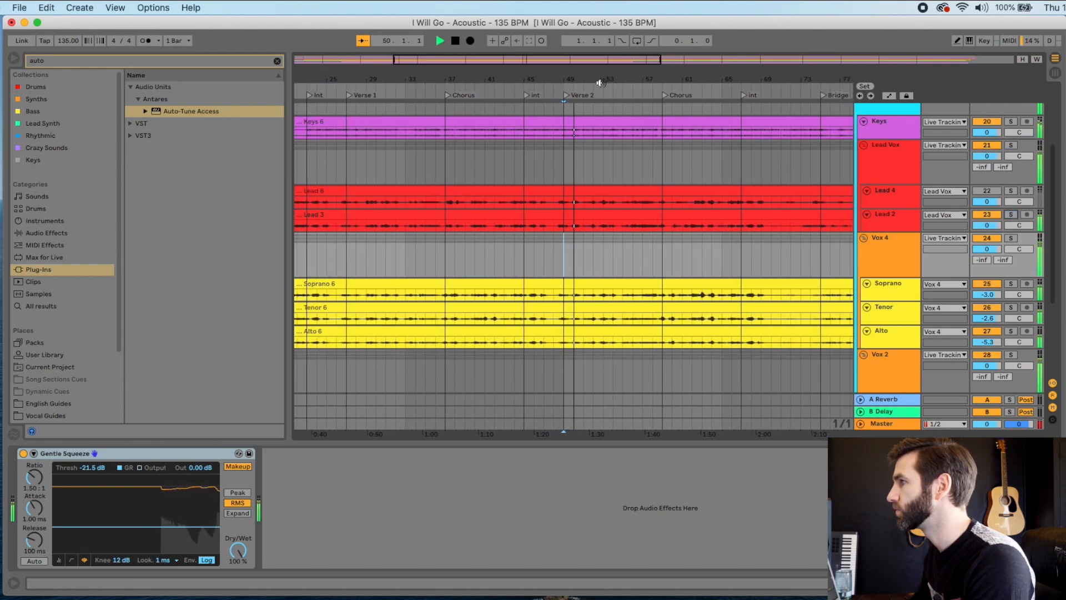
pyautogui.moveTo(596, 80); pyautogui.dragTo(596, 108)
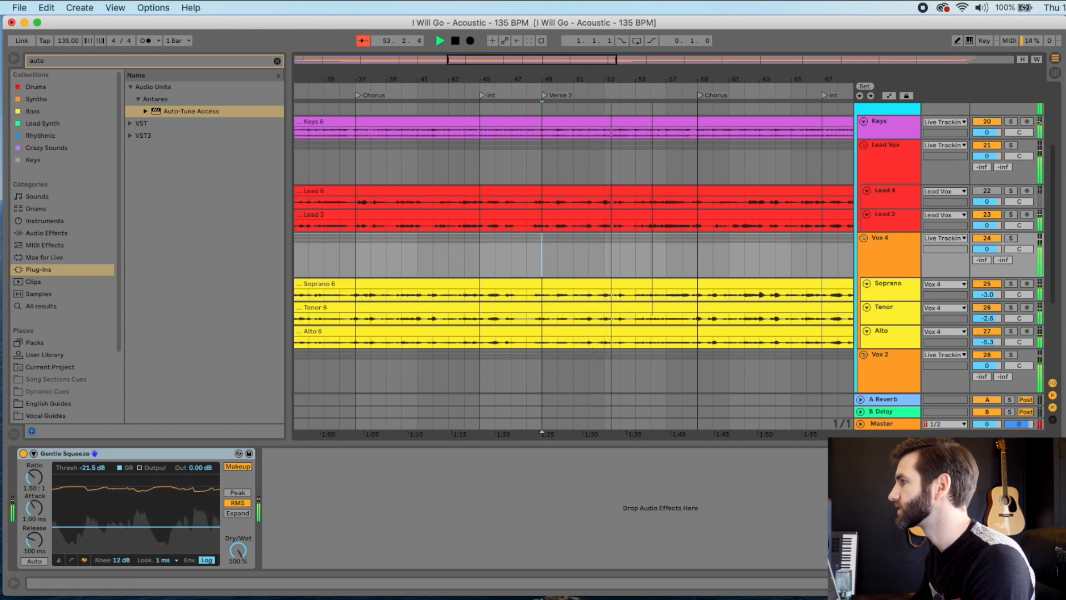
pyautogui.moveTo(651, 82); pyautogui.dragTo(650, 77)
# Step: Open the Vox 4 Soprano track's Auto-Tune Access, watch its pitch detection during playback, and stop the song
pyautogui.click(901, 292)
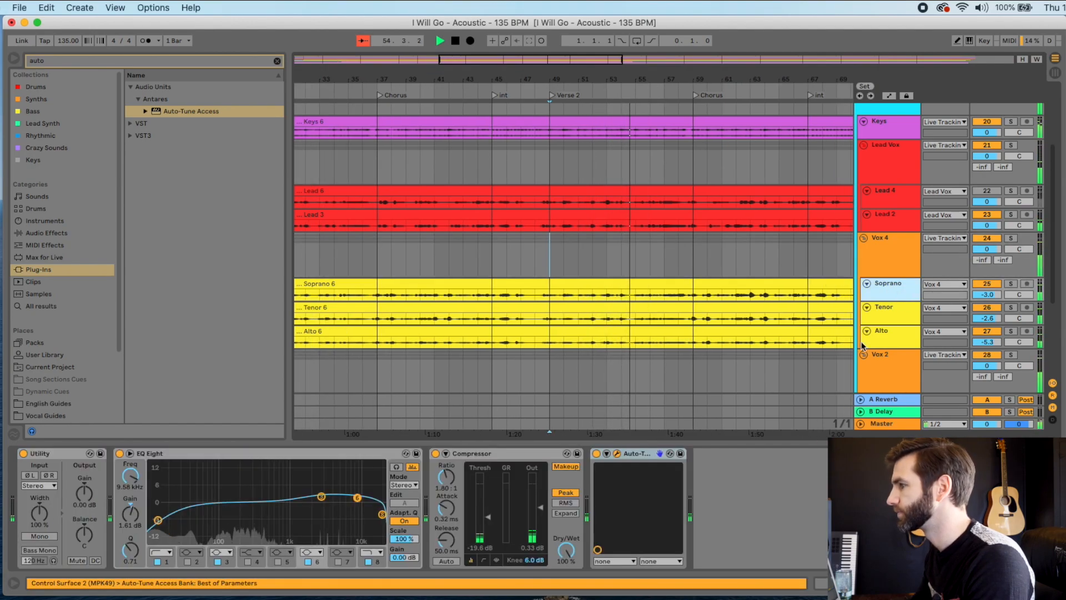
pyautogui.click(617, 453)
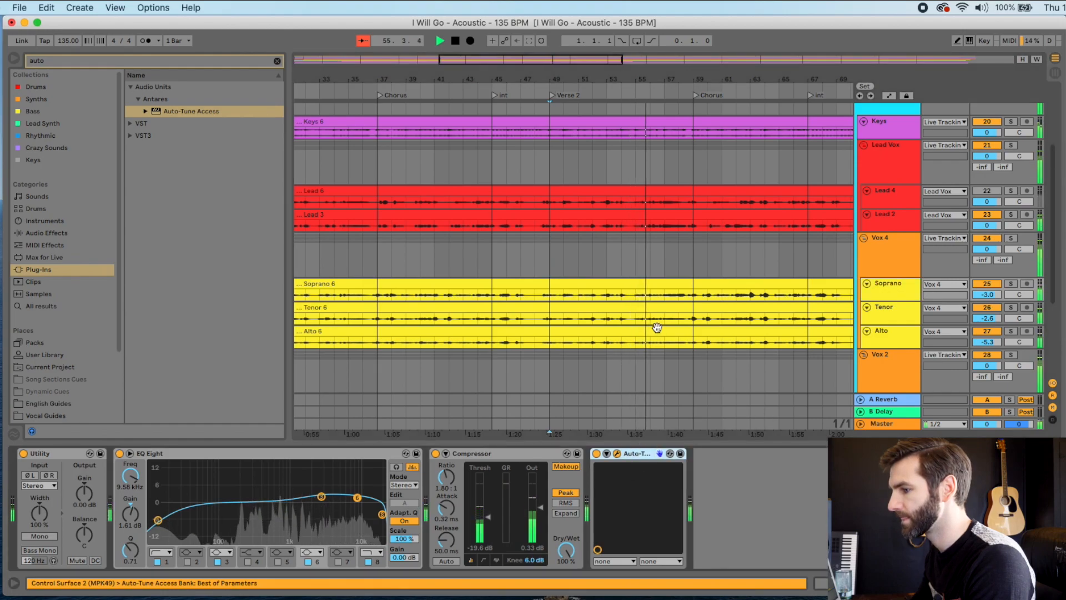
pyautogui.moveTo(957, 53); pyautogui.dragTo(936, 5)
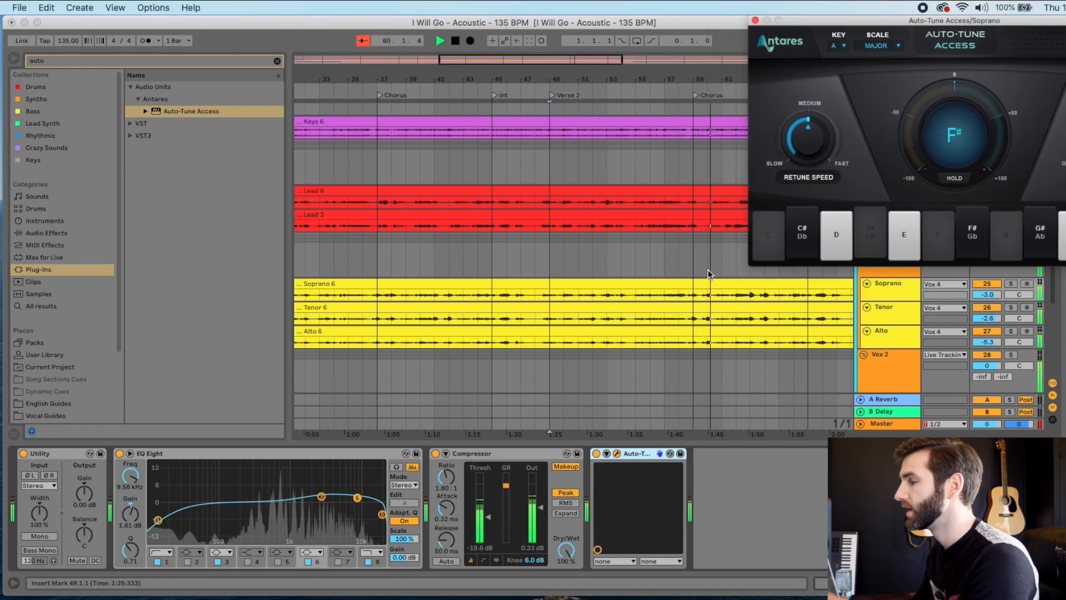
pyautogui.press('space')
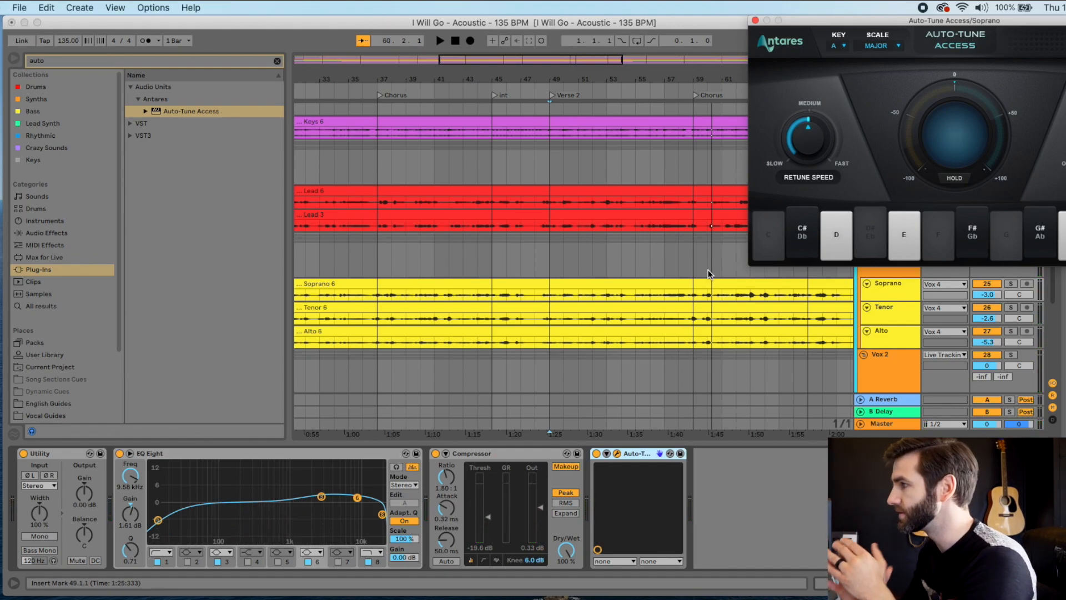
pyautogui.click(691, 262)
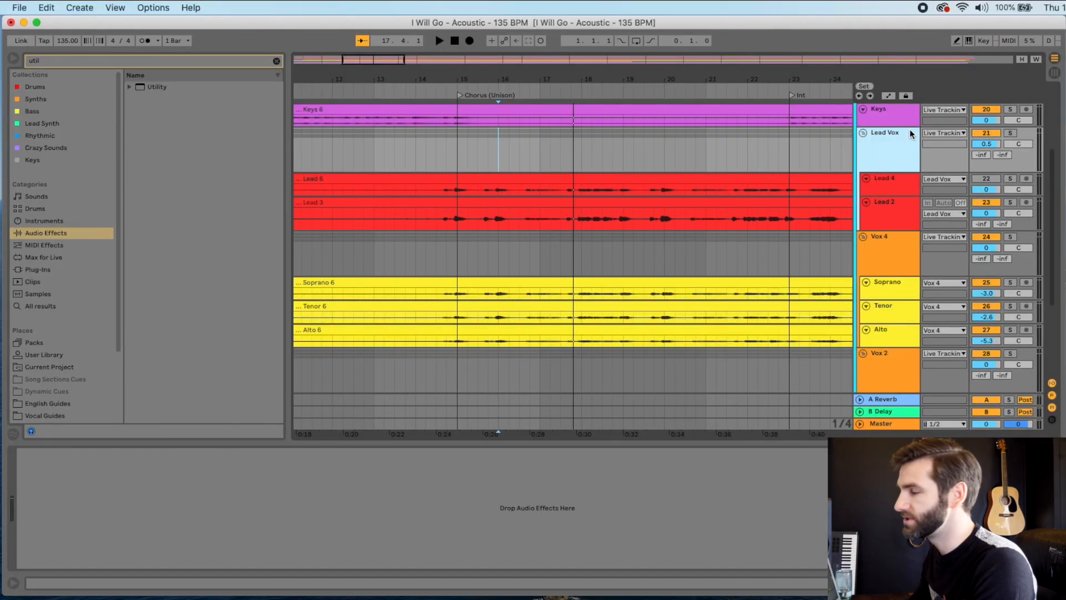
# Step: Add the Utility audio effect to the Lead Vox group and raise its output gain
pyautogui.doubleClick(156, 87)
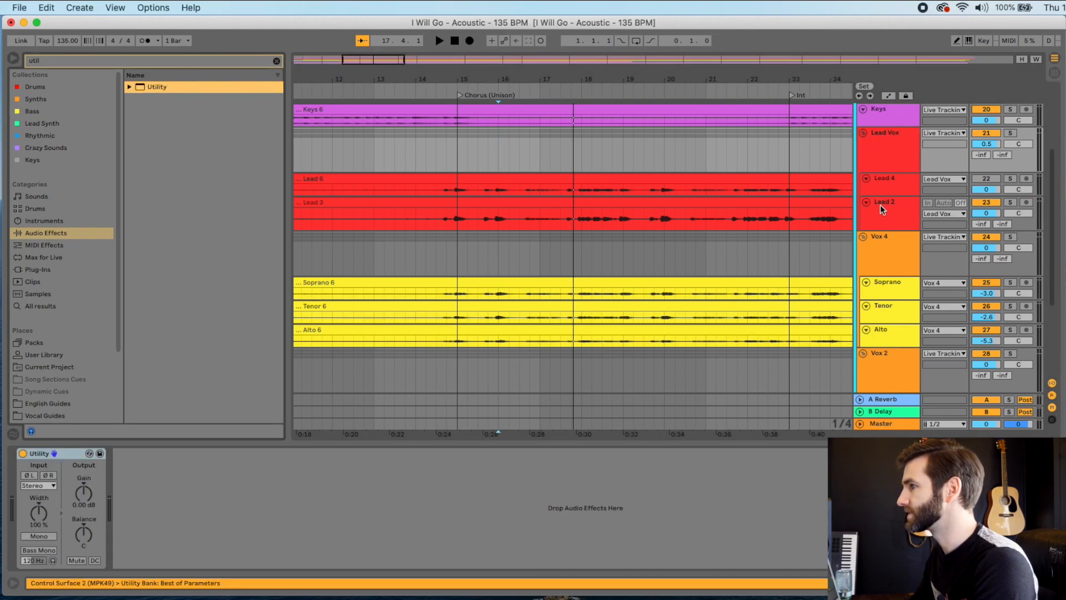
pyautogui.click(892, 167)
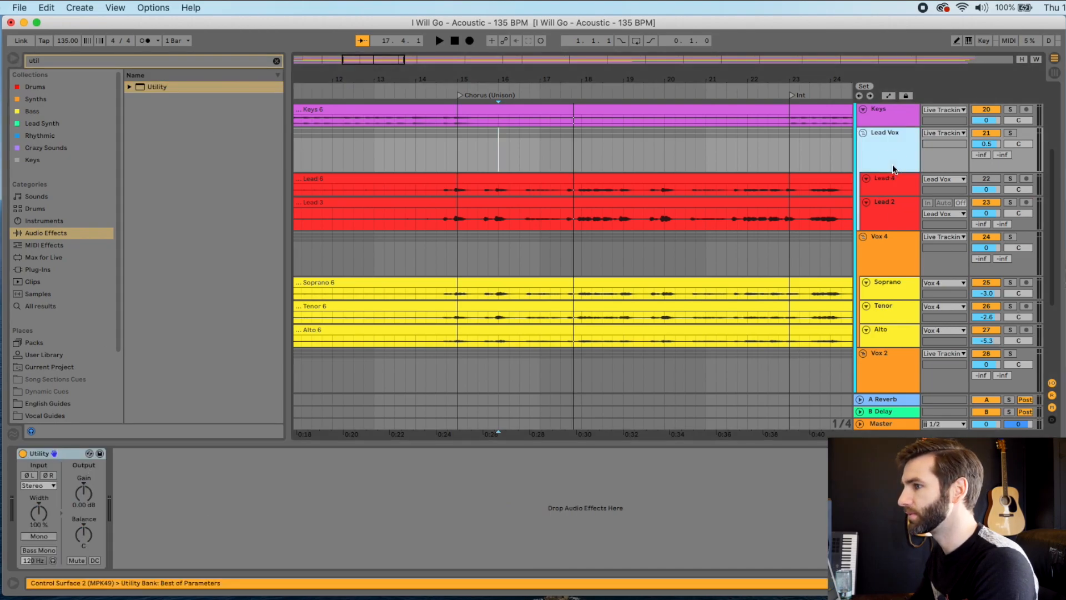
pyautogui.click(84, 492)
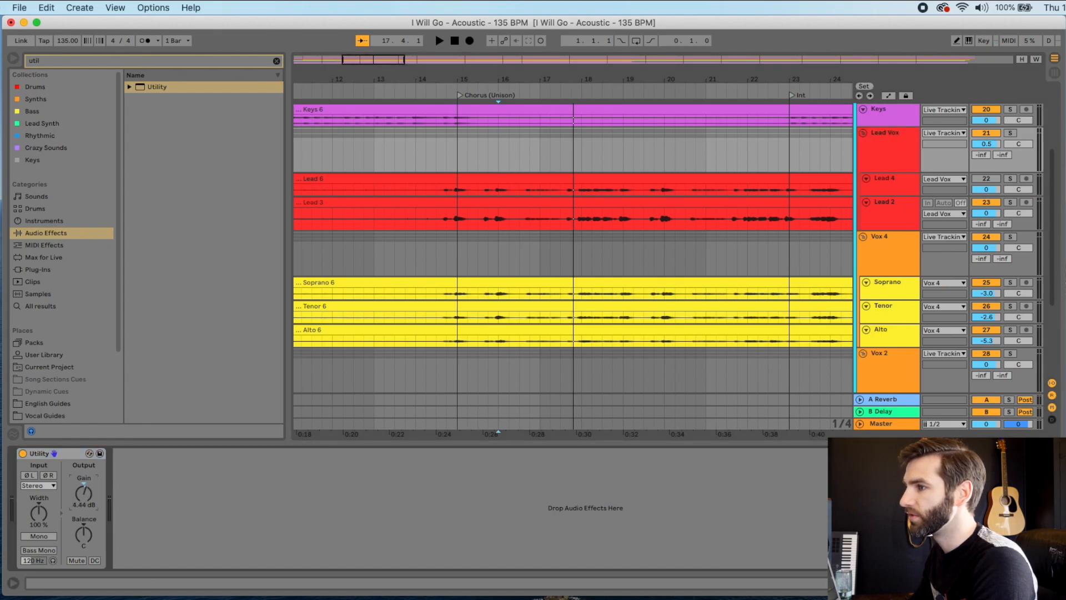
# Step: Check the Utility's input channel modes and gain options, and set its output gain to 3.33 dB
pyautogui.click(43, 487)
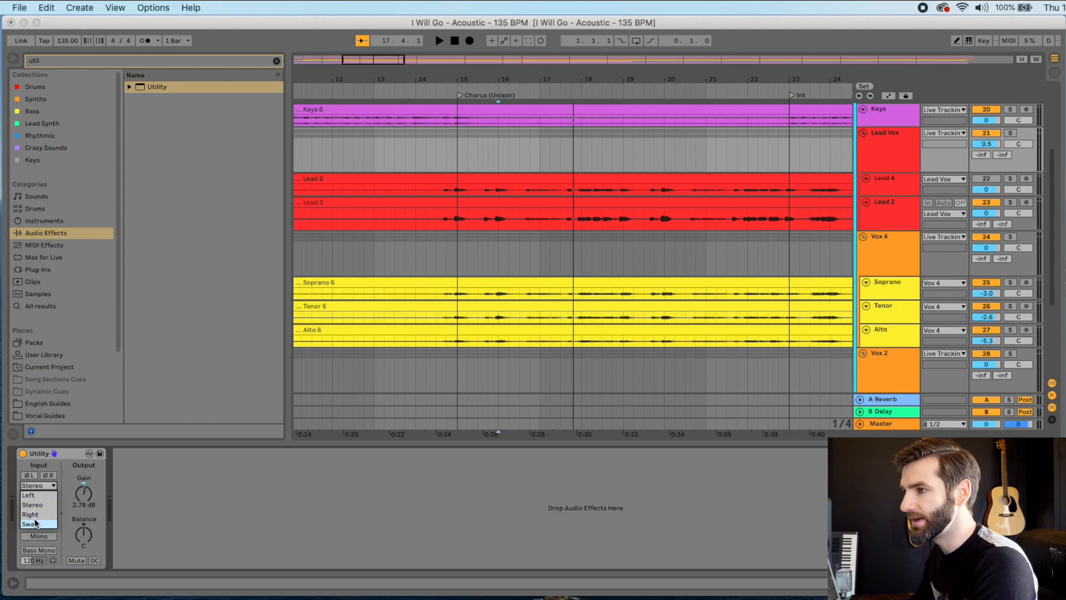
pyautogui.click(69, 451)
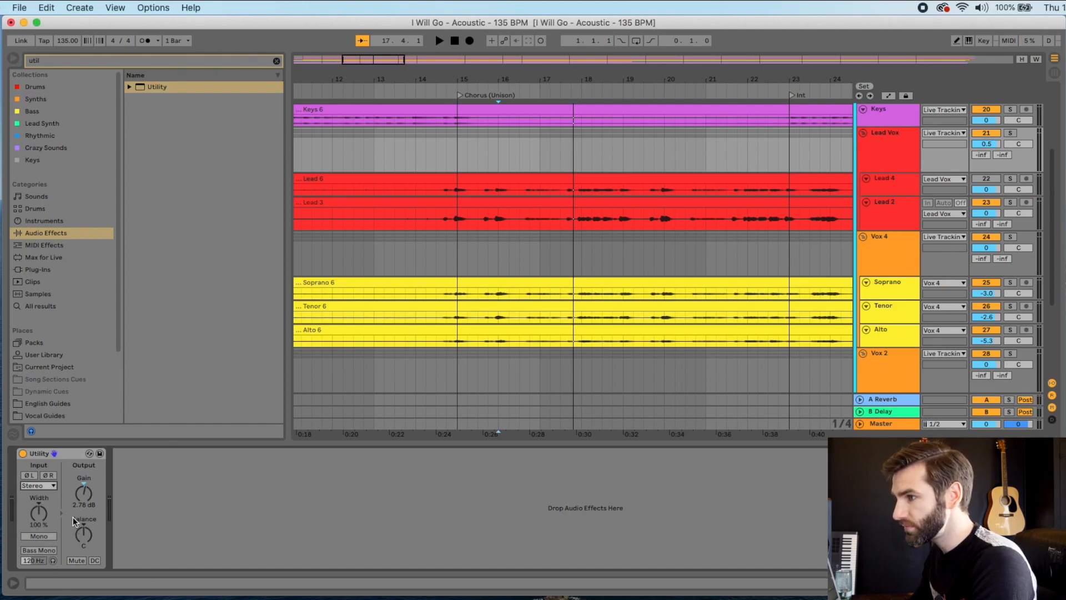
pyautogui.click(85, 490)
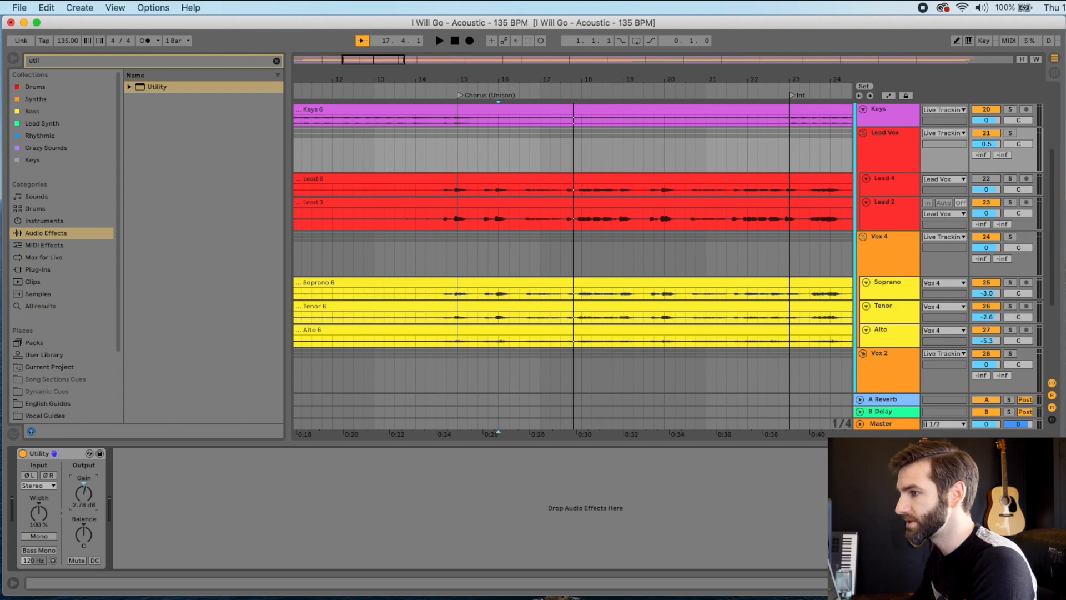
pyautogui.rightClick(85, 491)
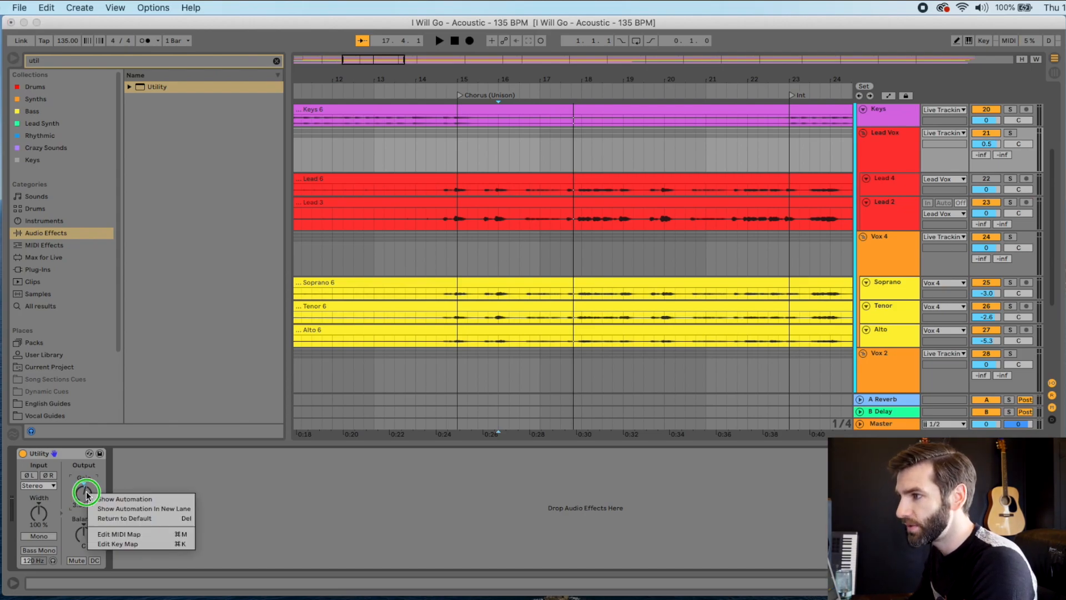
pyautogui.click(127, 479)
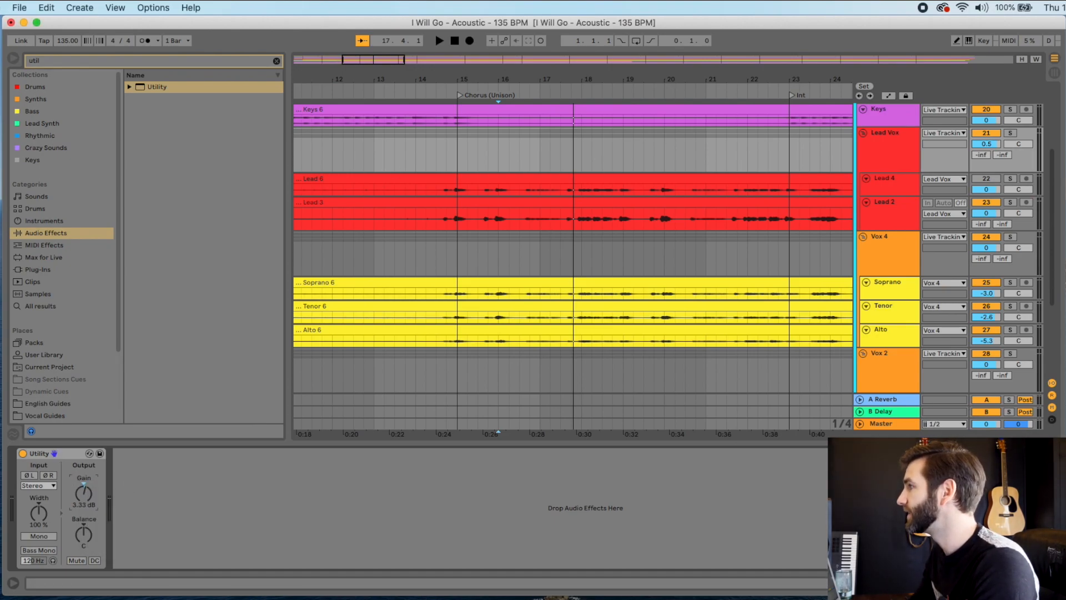
# Step: Set the Lead Vox group's track volume to 2.2 dB and play the group soloed from bar 62
pyautogui.click(992, 144)
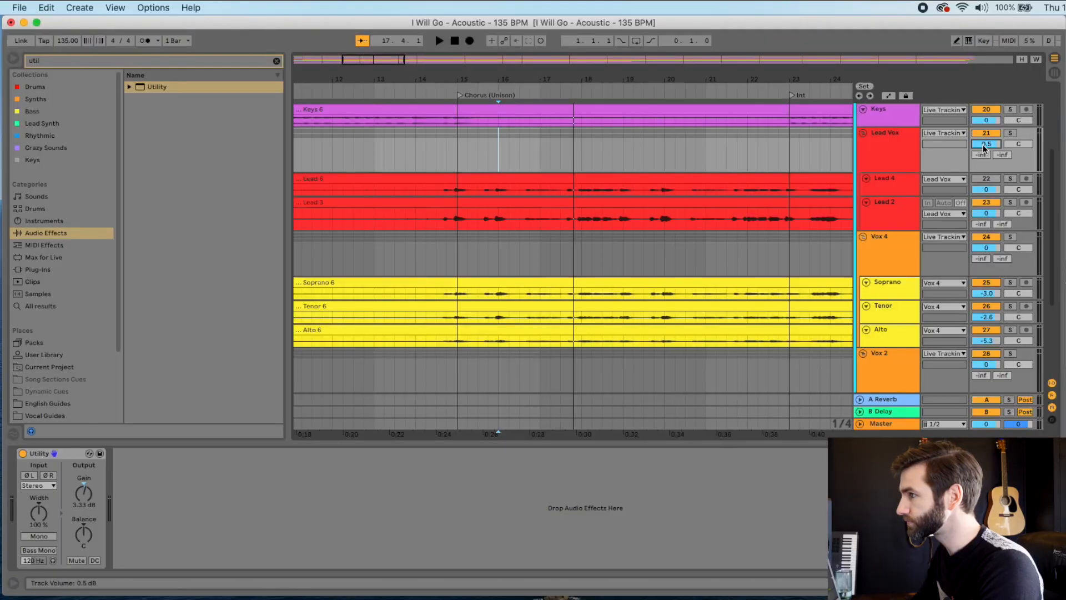
pyautogui.press('Right')
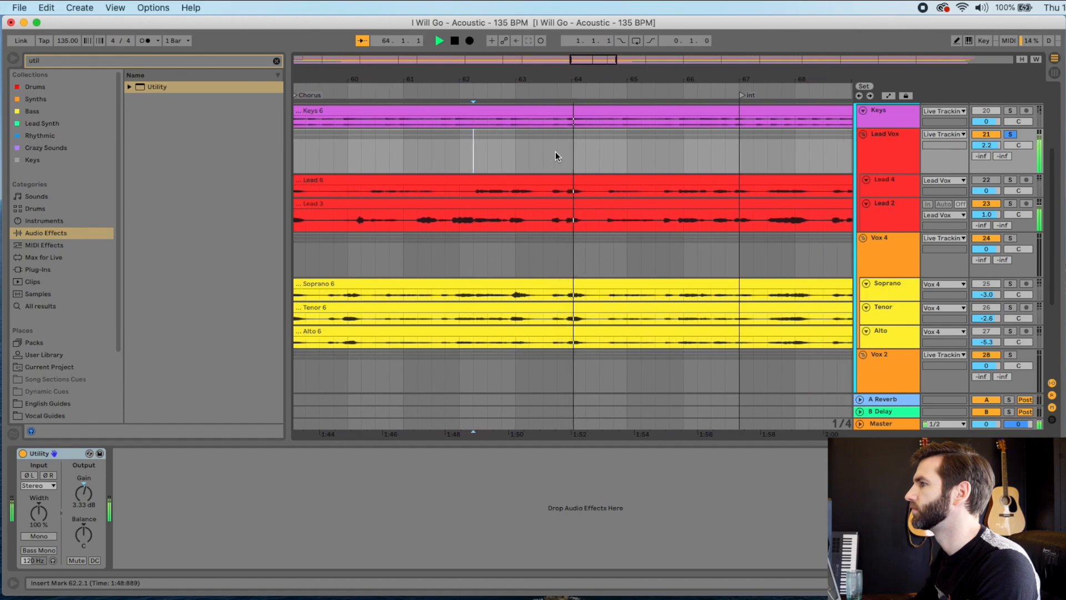
# Step: Play the Lead 2 vocal around bar 63 with its effects chain open to check the tuning of the phrase
pyautogui.click(544, 153)
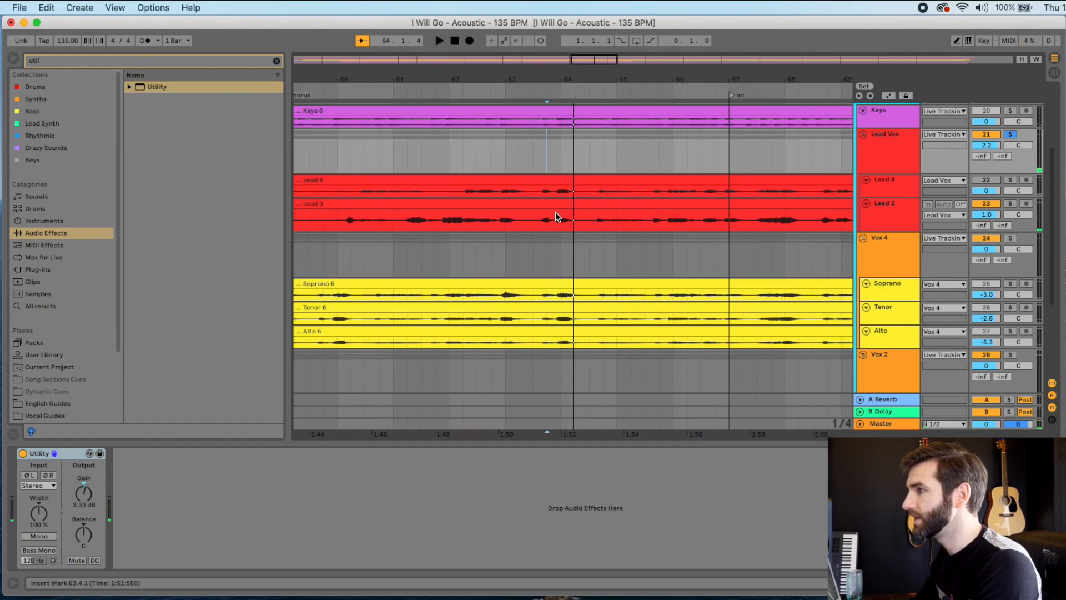
pyautogui.click(532, 221)
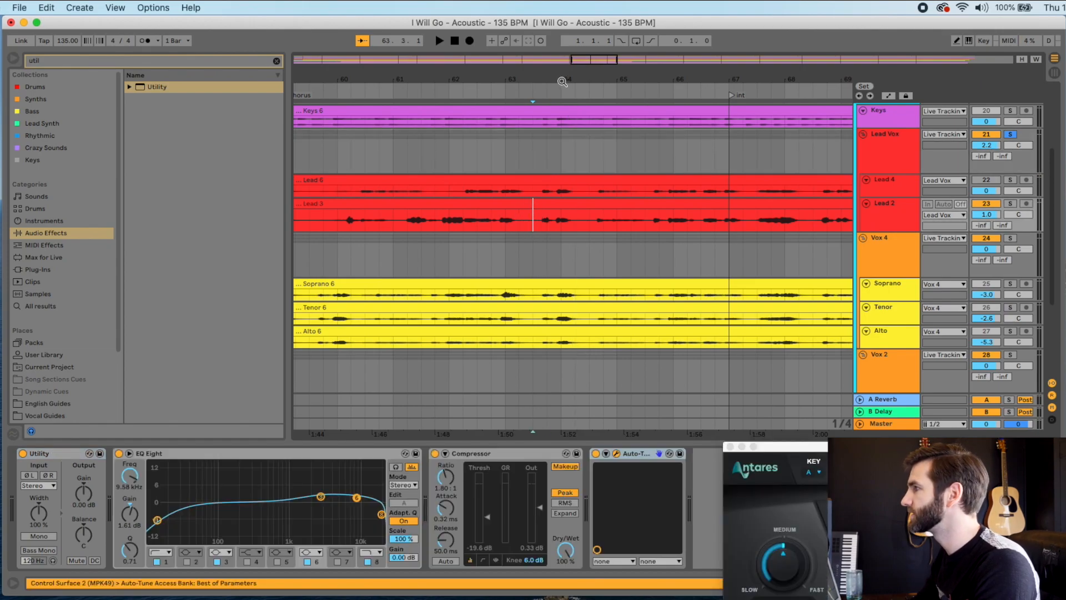
pyautogui.moveTo(563, 82); pyautogui.dragTo(561, 82)
pyautogui.click(880, 206)
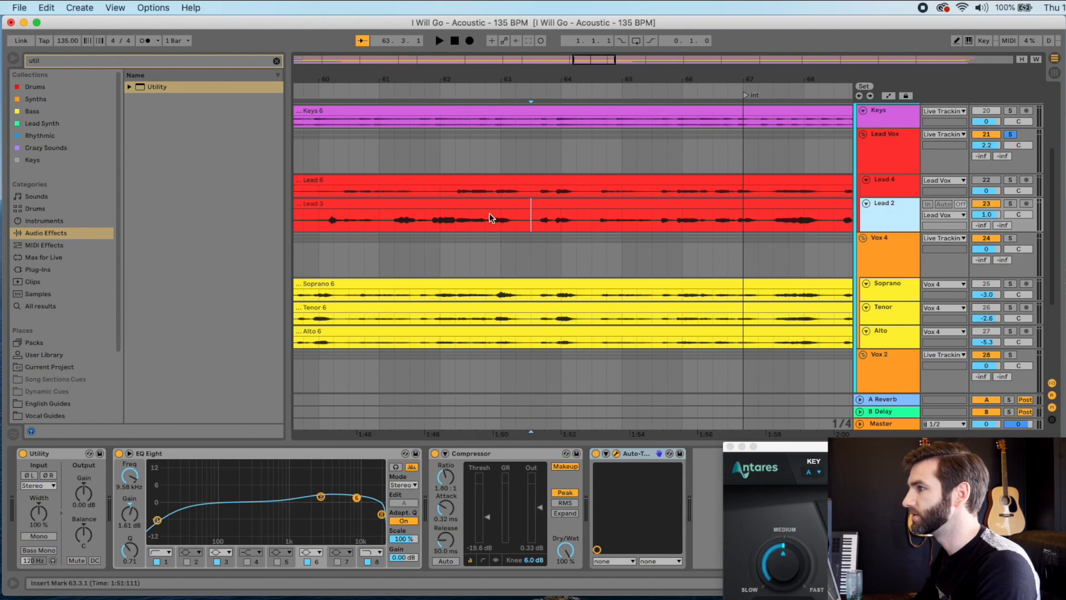
pyautogui.click(511, 222)
pyautogui.press('space')
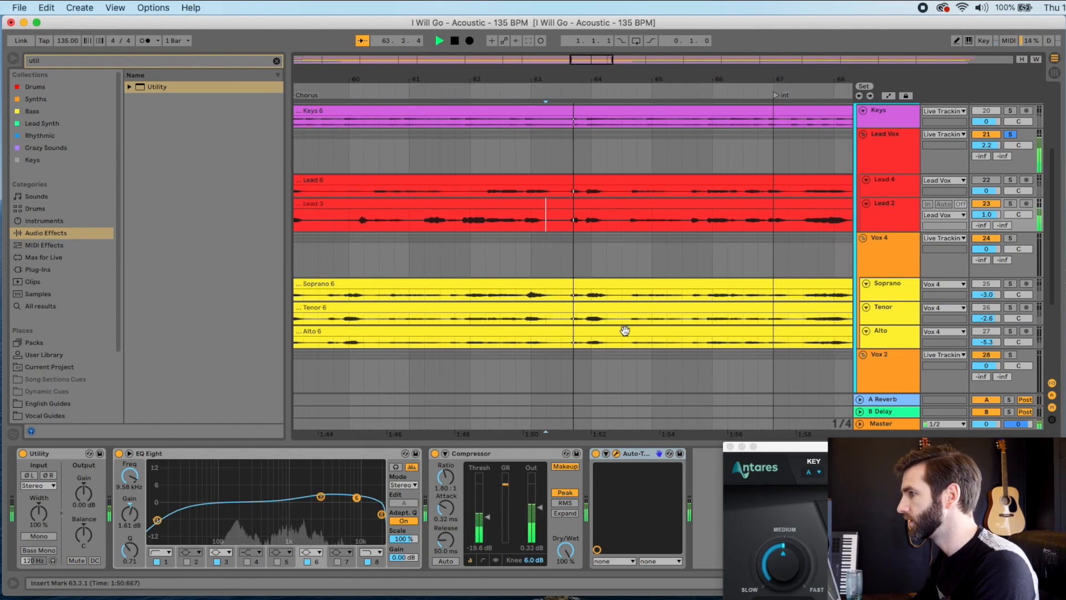
pyautogui.press('space')
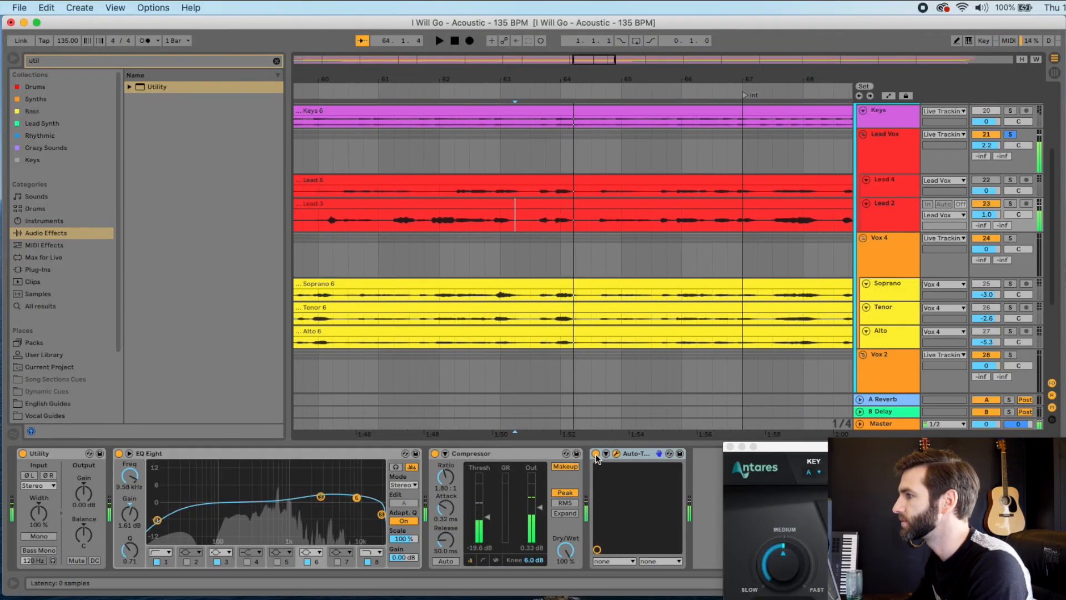
# Step: Bypass Auto-Tune Access on the Lead 2 track and replay the phrase from around 63.3 to find the off-pitch note
pyautogui.click(596, 454)
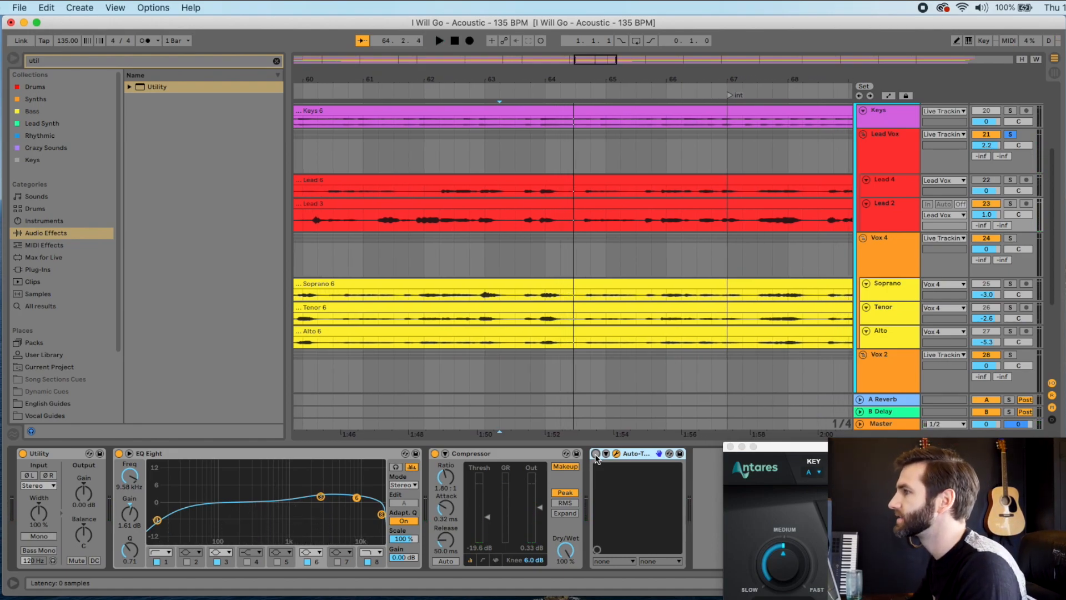
pyautogui.click(519, 222)
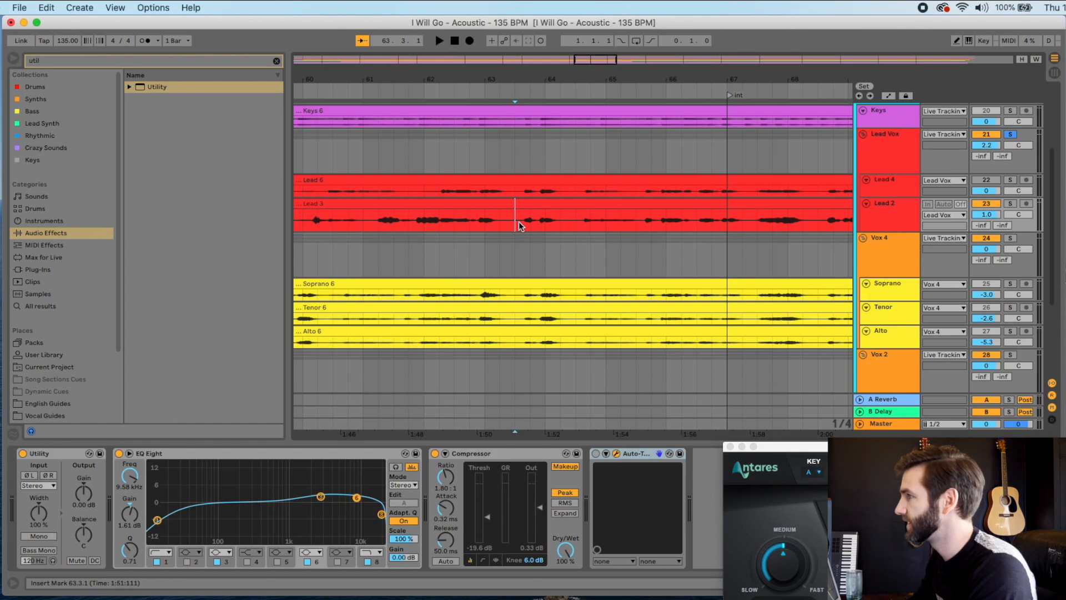
pyautogui.moveTo(569, 74); pyautogui.dragTo(514, 173)
pyautogui.press('space')
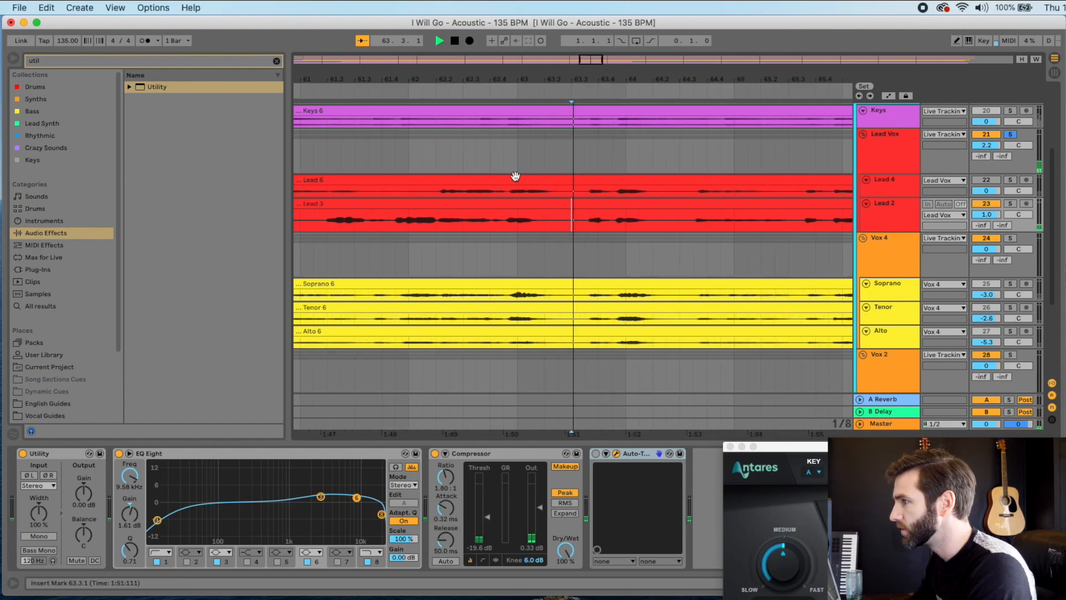
pyautogui.press('space')
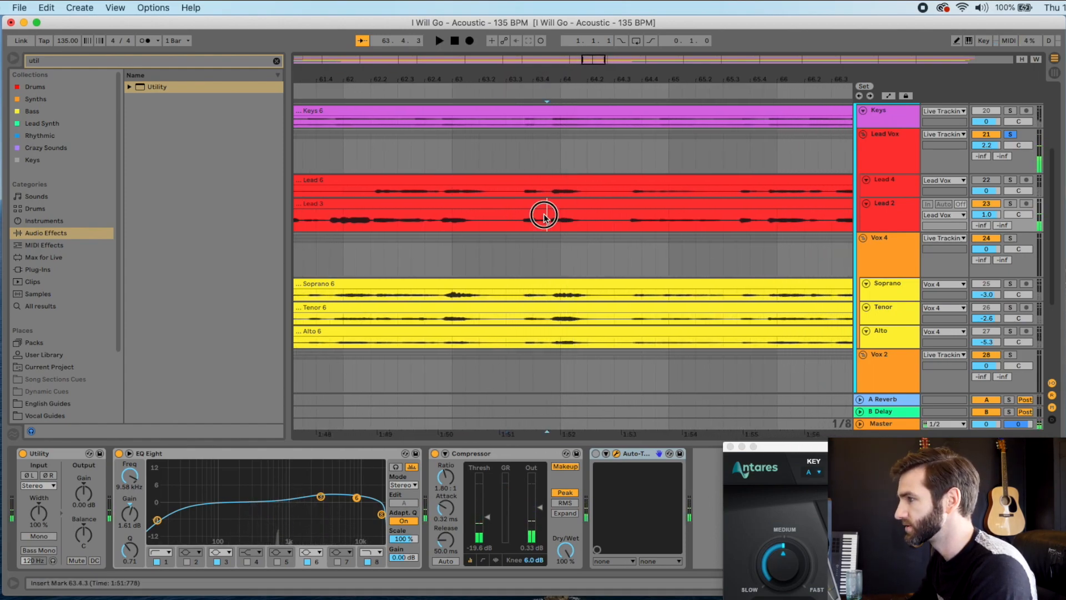
pyautogui.moveTo(544, 219); pyautogui.dragTo(600, 219)
pyautogui.click(519, 228)
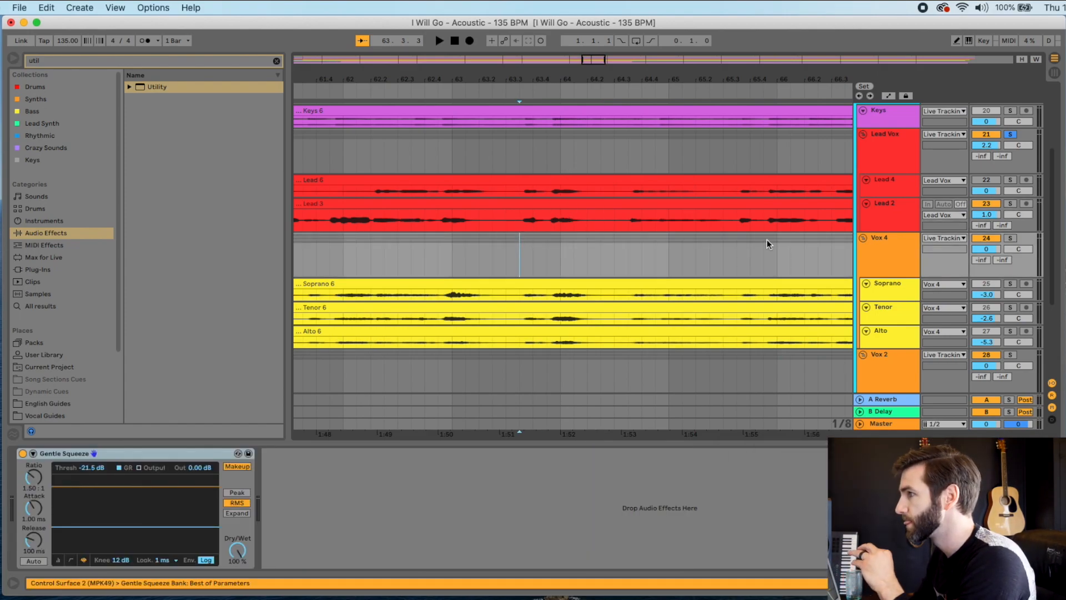
pyautogui.click(517, 222)
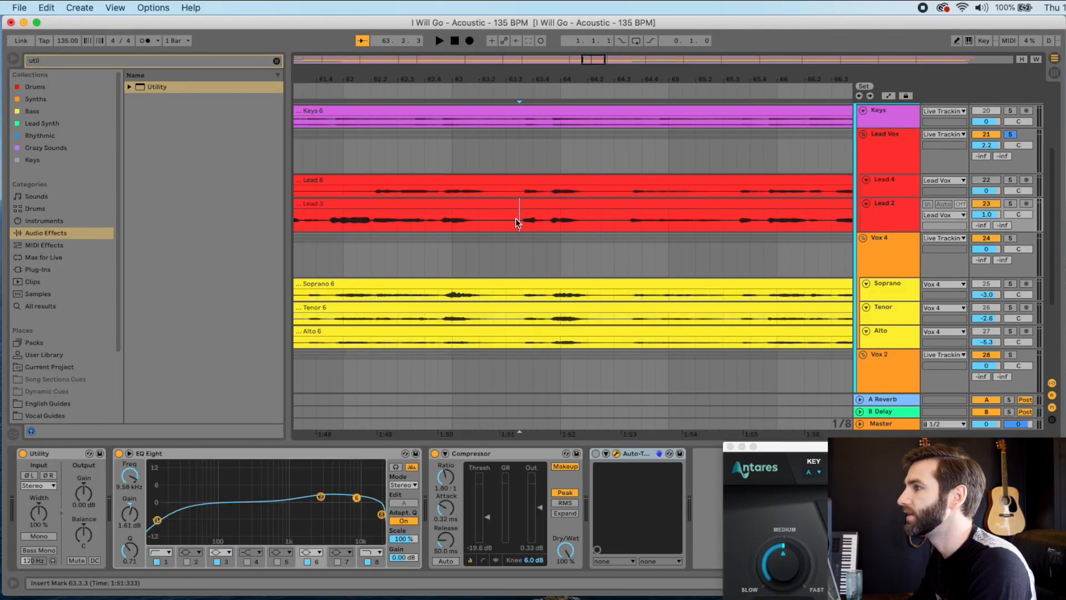
pyautogui.press('space')
pyautogui.press('space')
# Step: Split the Lead 2 clip around the note from 63.4.3 to 64.2.1 and open the piece's clip settings
pyautogui.moveTo(548, 221); pyautogui.dragTo(588, 216)
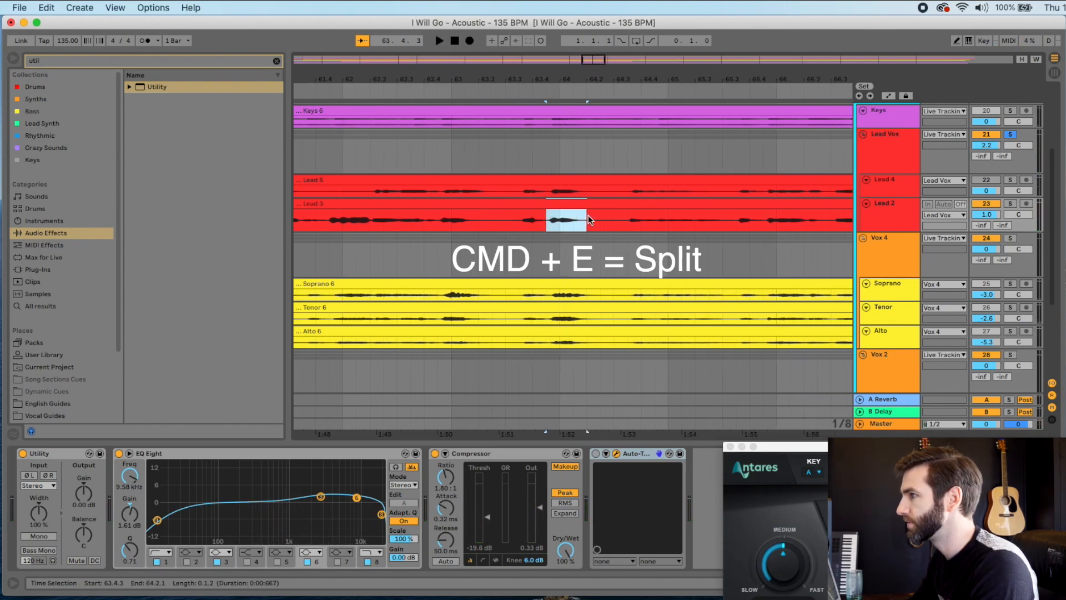
pyautogui.click(566, 206)
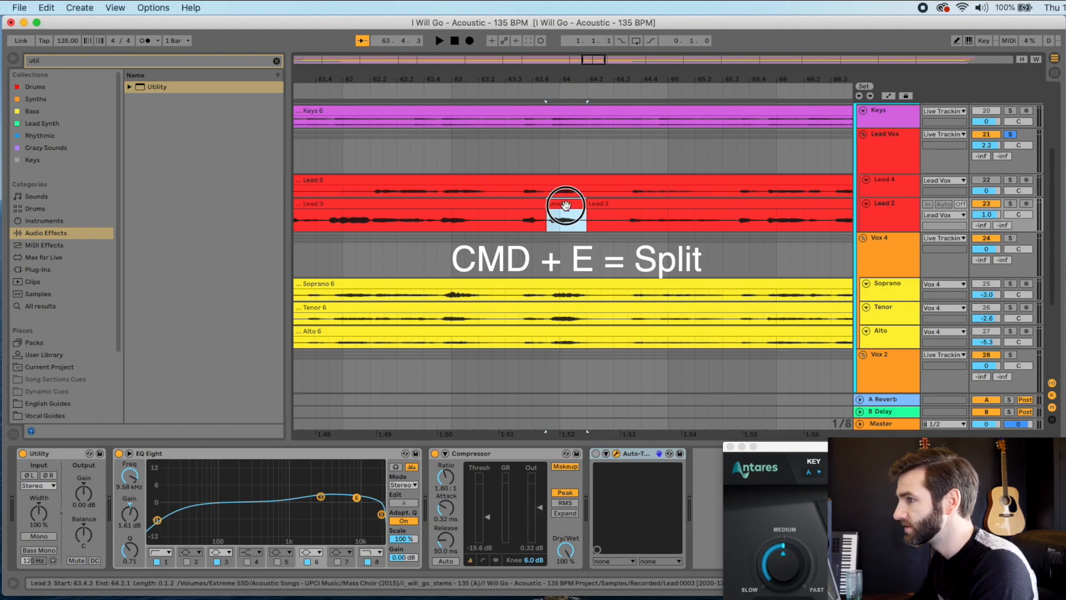
pyautogui.doubleClick(566, 206)
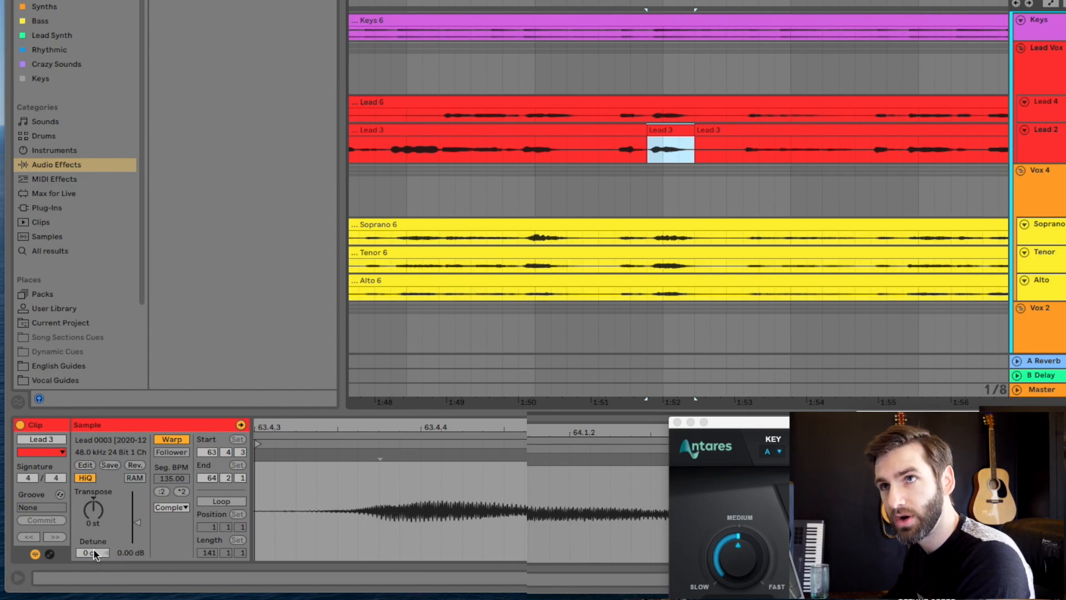
# Step: Set the split note's detune to -30 ct and play the phrase from before bar 63
pyautogui.click(93, 551)
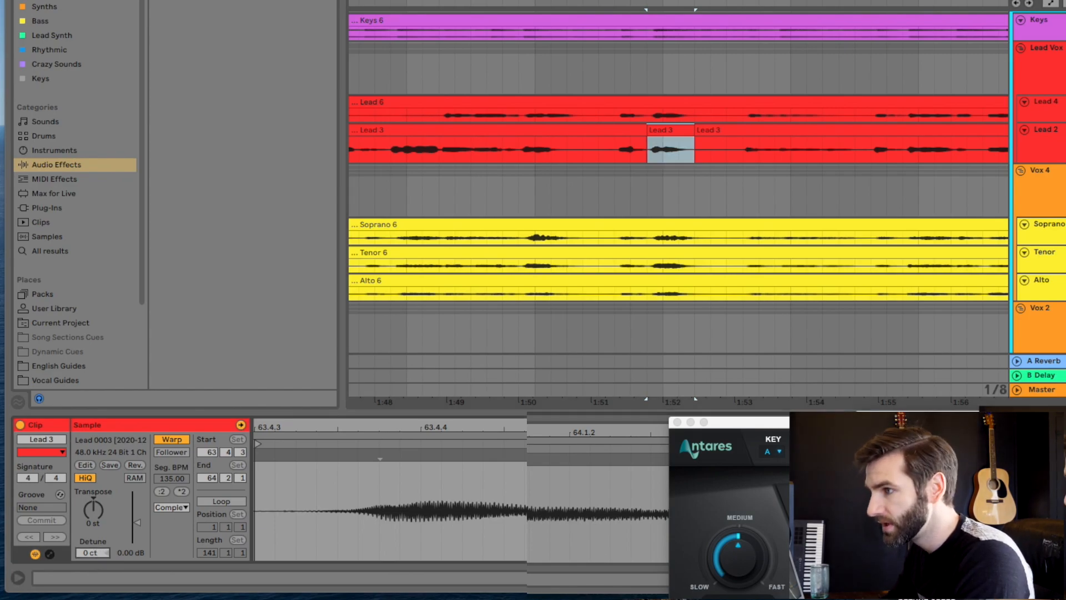
pyautogui.click(95, 499)
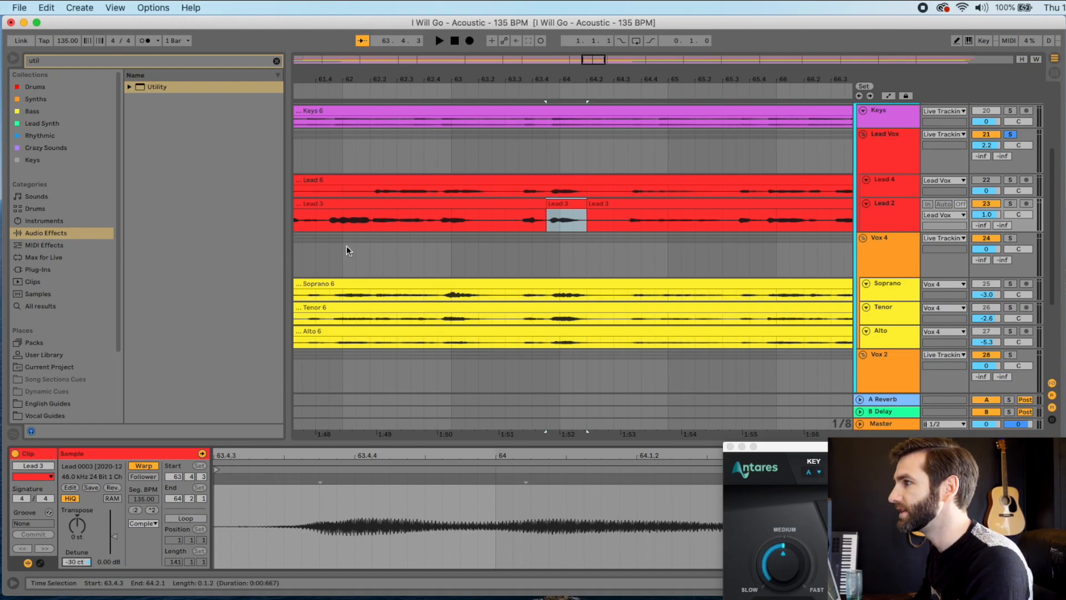
pyautogui.click(436, 142)
pyautogui.press('space')
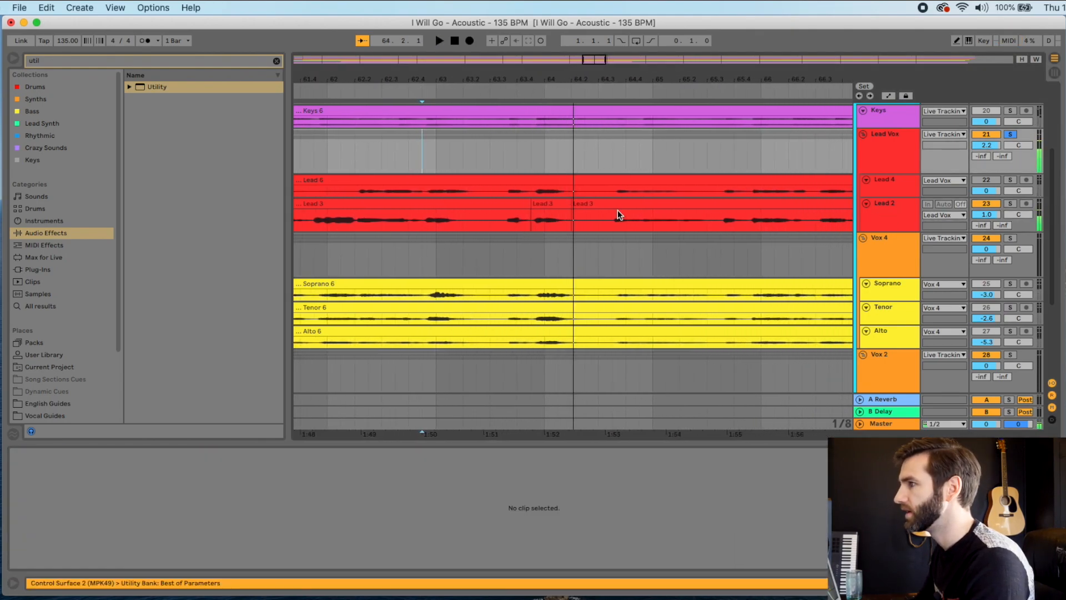
# Step: Set the split Lead 2 note's detune to -35 ct
pyautogui.click(551, 219)
pyautogui.press('space')
pyautogui.click(77, 562)
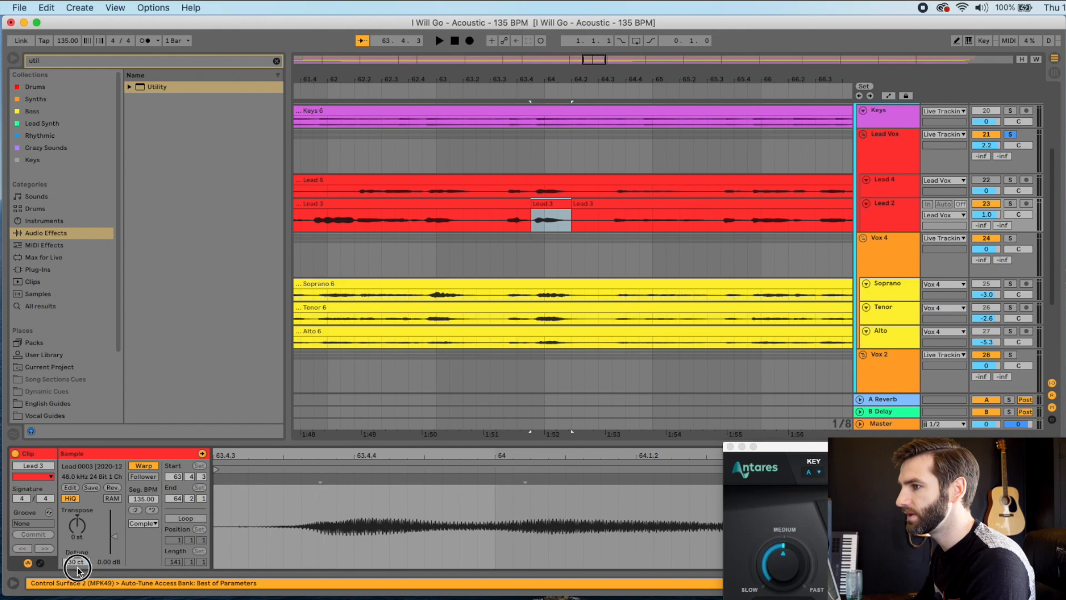
pyautogui.moveTo(77, 563); pyautogui.dragTo(78, 563)
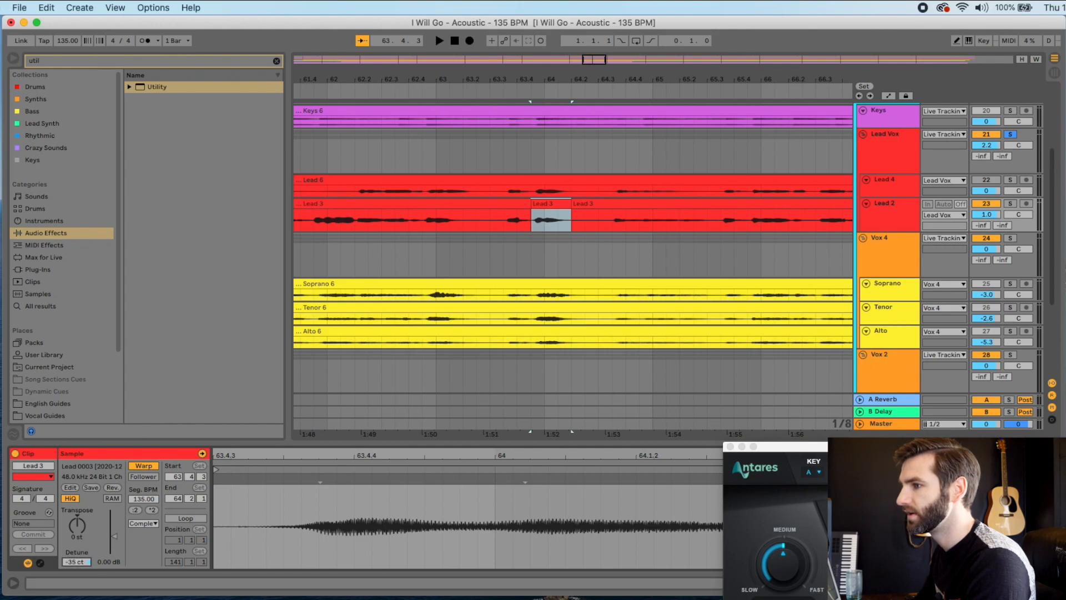
# Step: Turn Auto-Tune Access back on for the Lead 2 track and play the phrase from bar 63
pyautogui.click(893, 198)
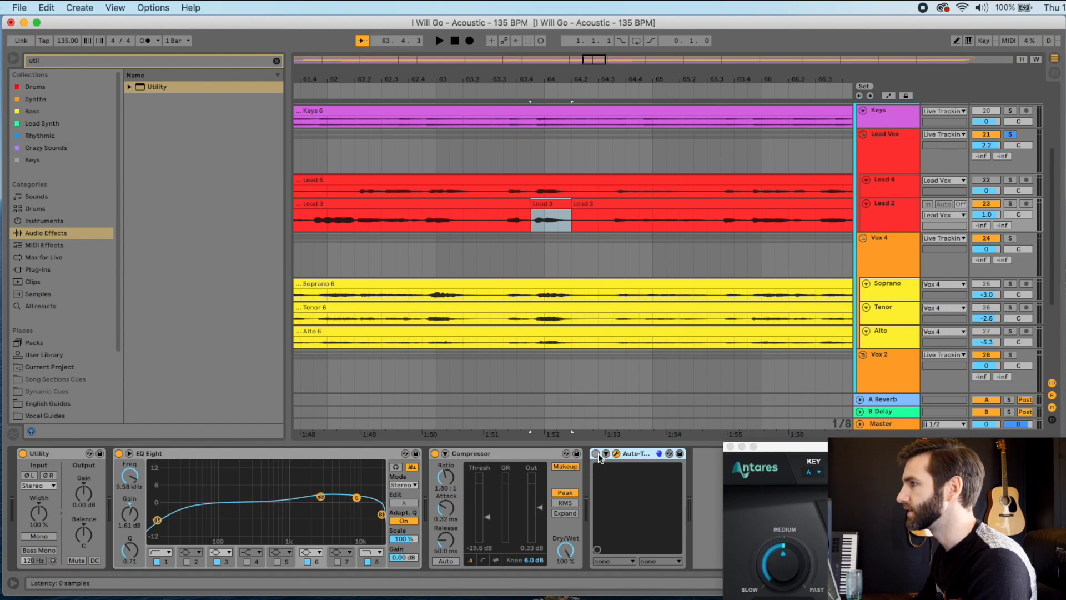
pyautogui.hscroll(1, 631, 171)
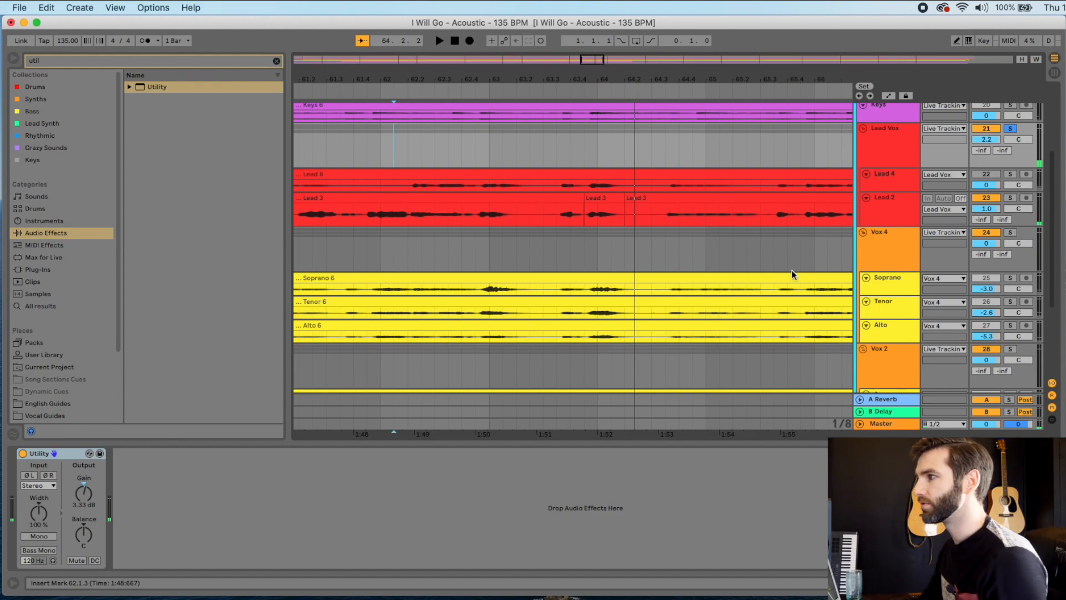
pyautogui.click(489, 158)
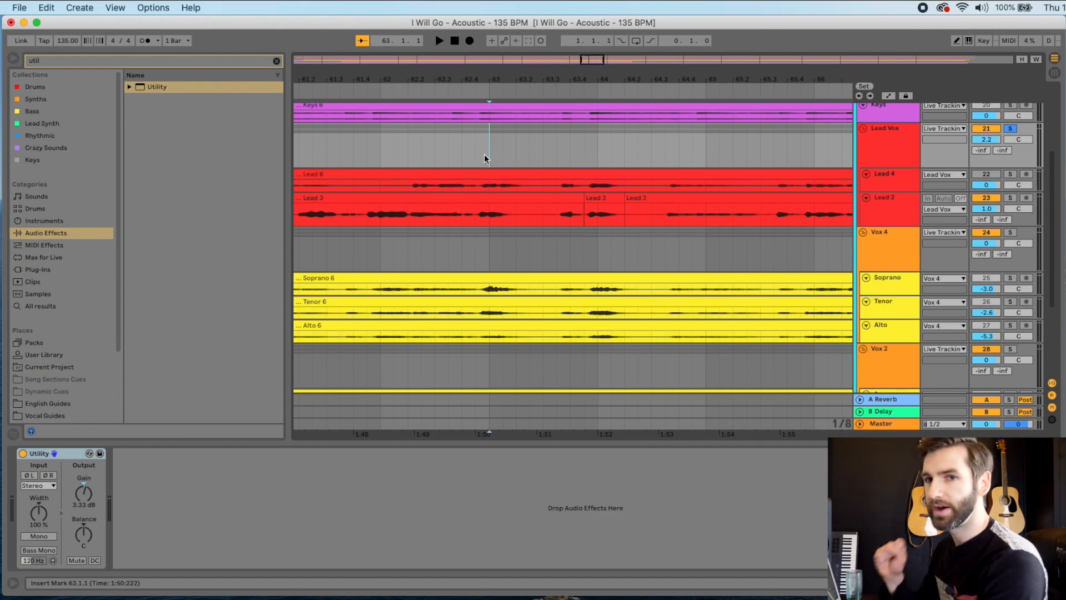
pyautogui.press('space')
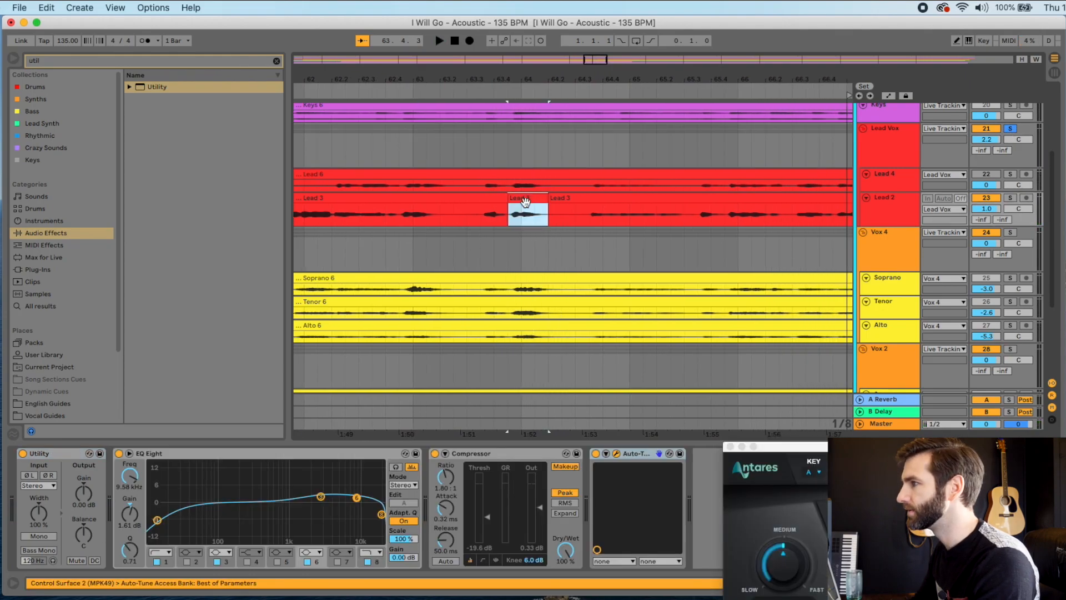
# Step: Set the detune of the split note at 63.4.3 to -40 ct and replay the phrase
pyautogui.doubleClick(525, 201)
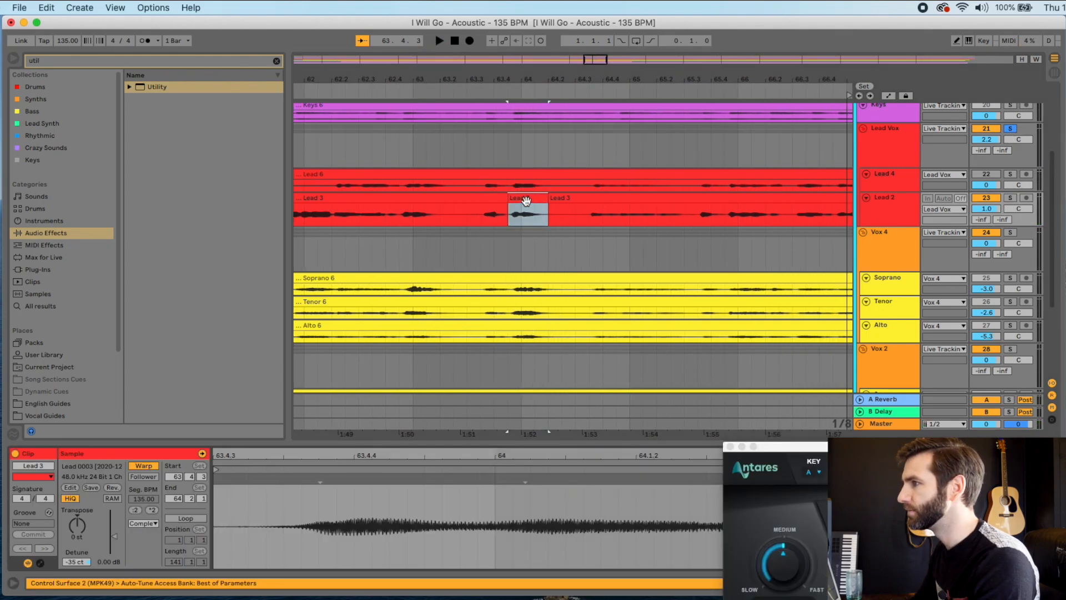
pyautogui.click(76, 562)
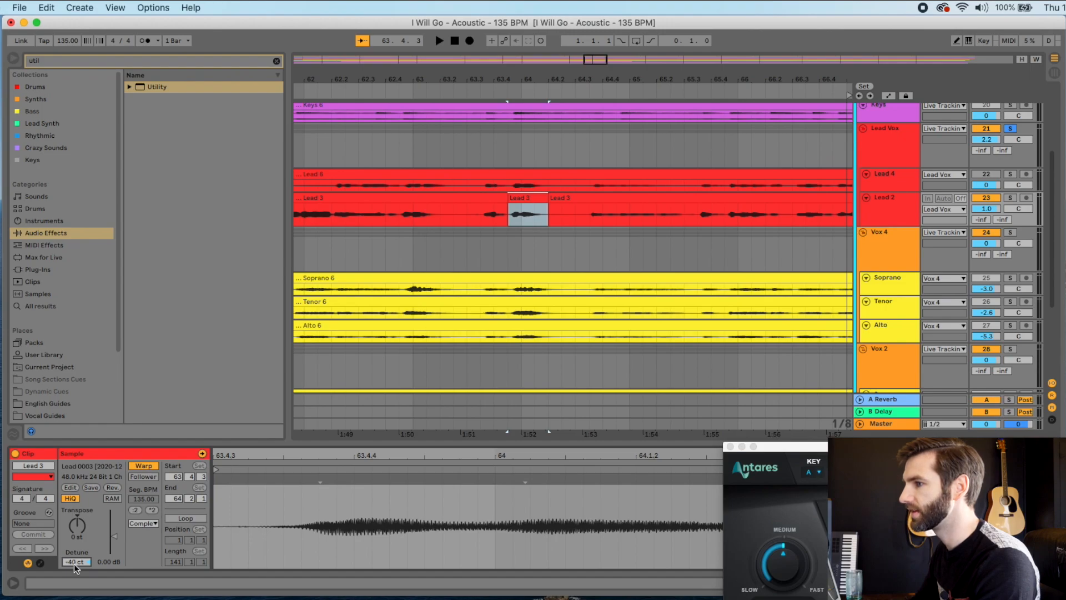
pyautogui.click(401, 141)
pyautogui.press('space')
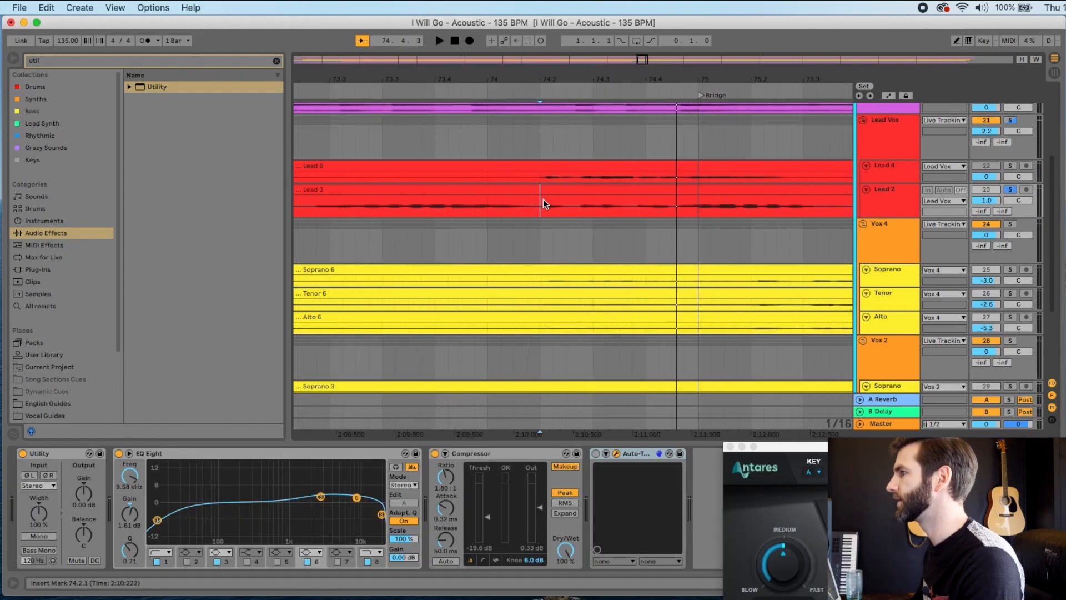
# Step: Split the Lead 2 clip around the short note from 74.2.1 to just past 74.2.3 and play it
pyautogui.moveTo(541, 202); pyautogui.dragTo(576, 201)
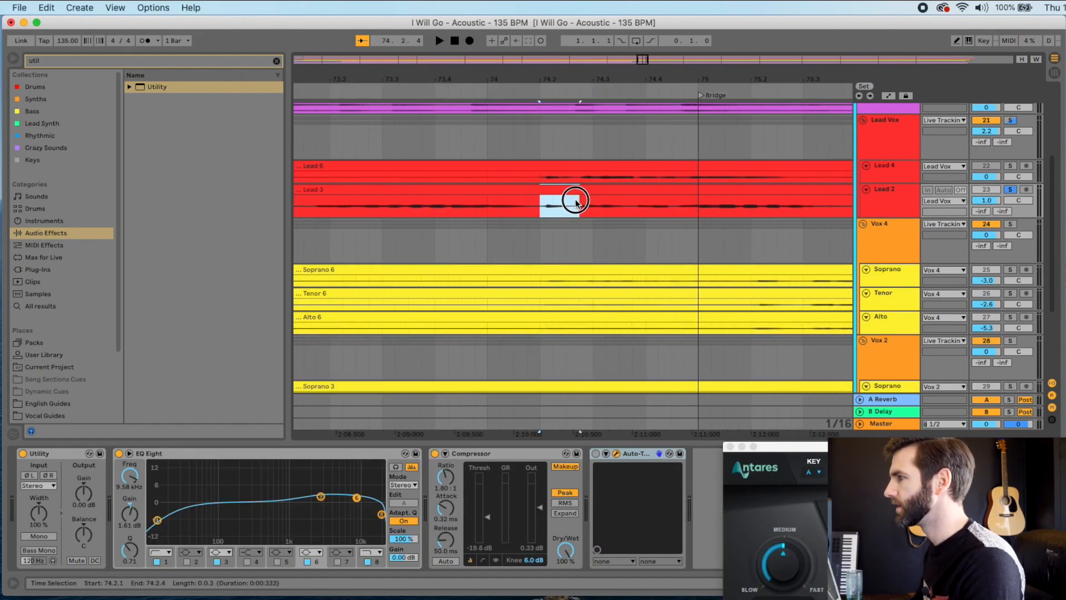
pyautogui.press('super+e')
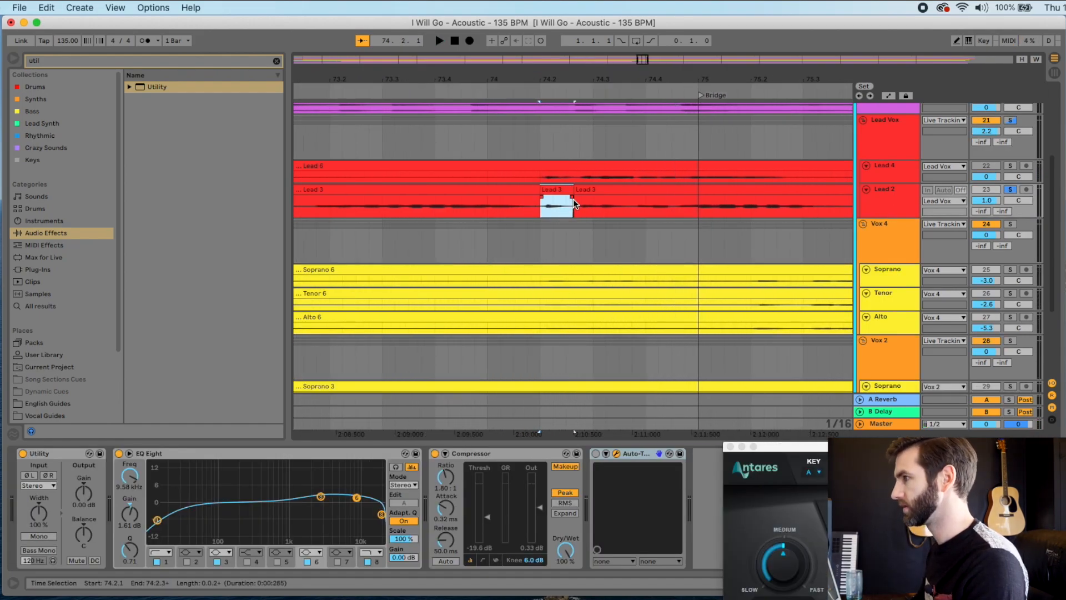
pyautogui.press('space')
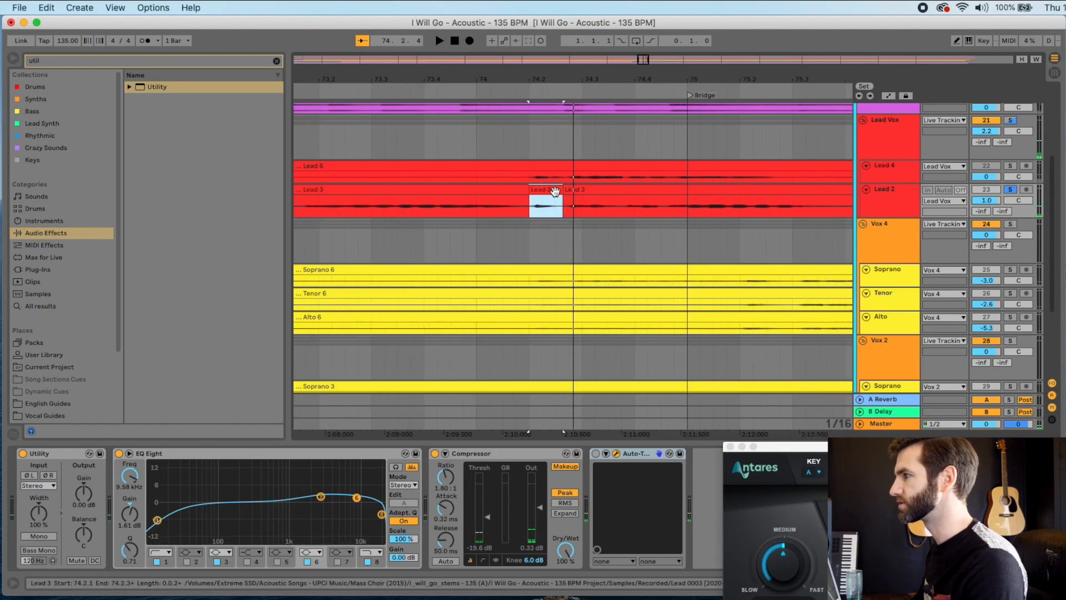
# Step: Open the split note at 74.2.1, set its detune to -47 ct, and play it back
pyautogui.doubleClick(545, 201)
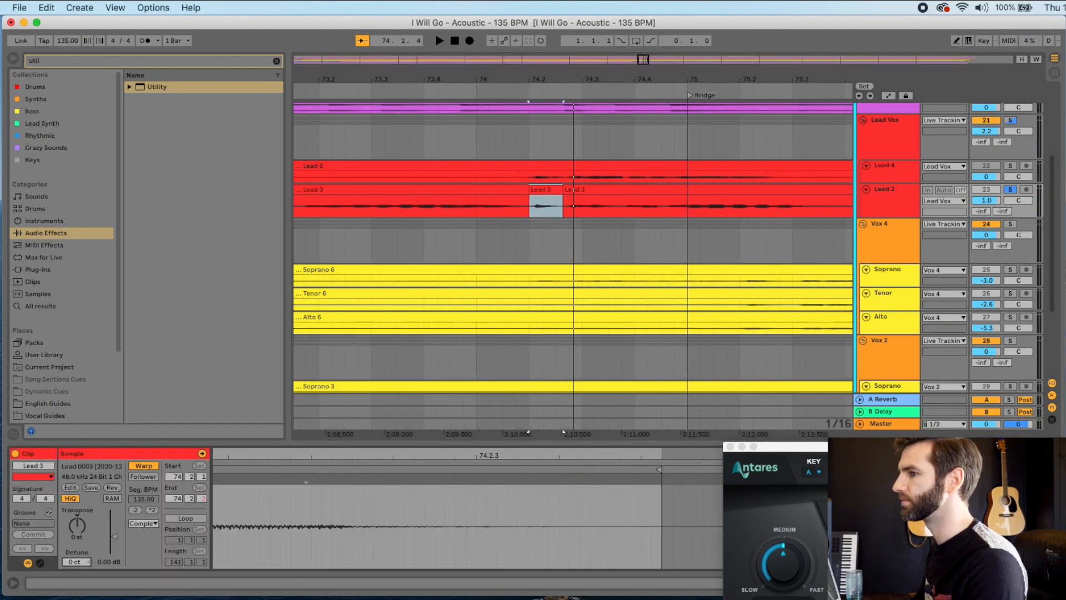
pyautogui.press('space')
pyautogui.press('space')
pyautogui.moveTo(72, 560); pyautogui.dragTo(72, 567)
pyautogui.press('space')
pyautogui.press('space')
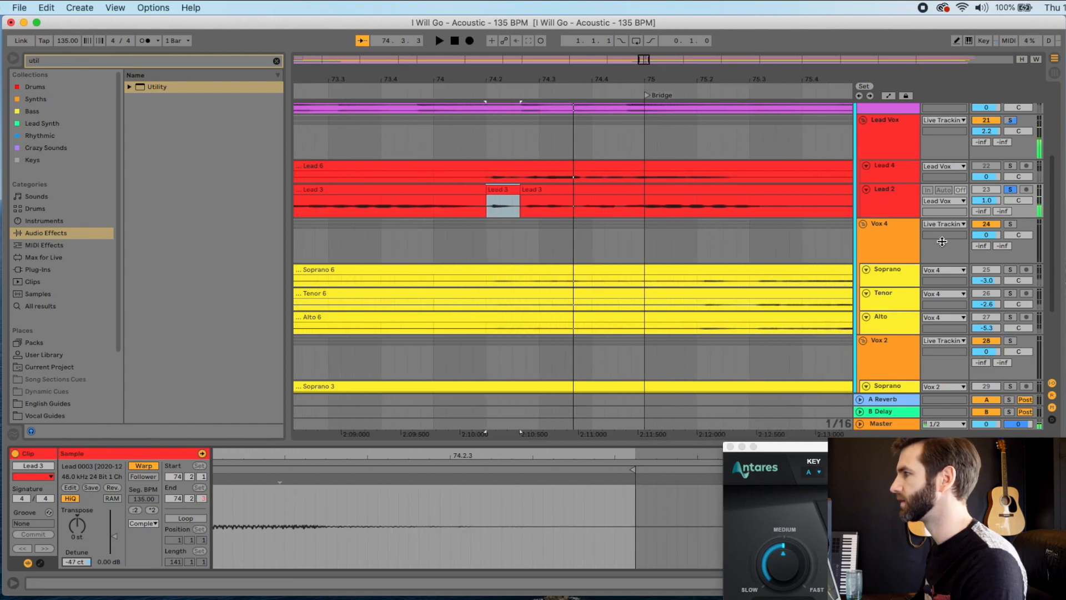
# Step: Turn on Auto-Tune Access for the Lead 2 track and play the corrected note near bar 74
pyautogui.click(896, 211)
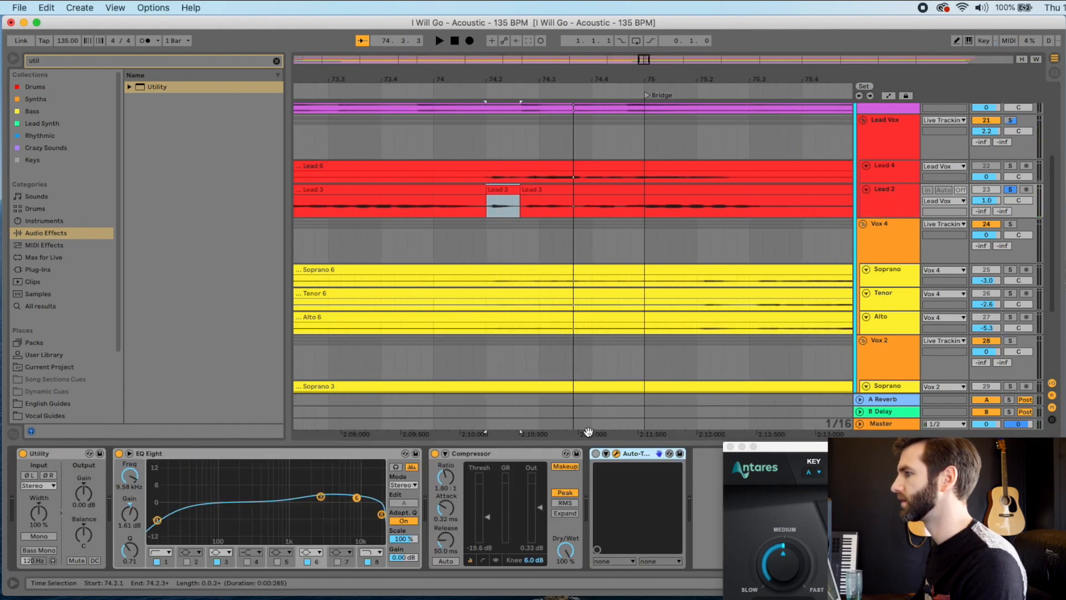
pyautogui.click(596, 453)
pyautogui.press('space')
pyautogui.press('space')
# Step: Play the song around bar 80 with the Lead Vox and Lead 2 solos off to judge the vocal blend
pyautogui.click(386, 149)
pyautogui.press('space')
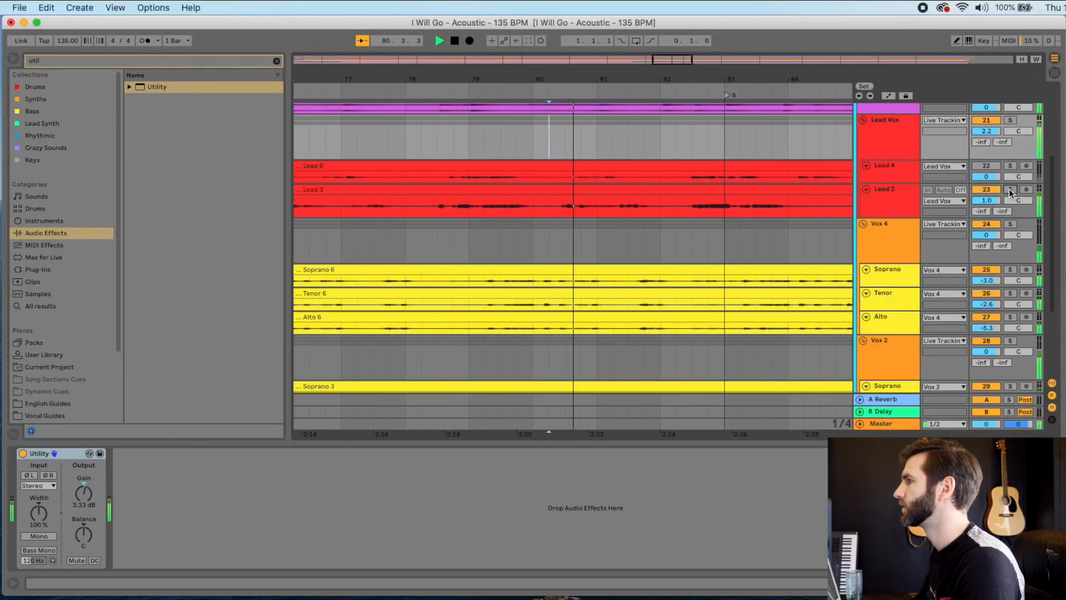
pyautogui.press('space')
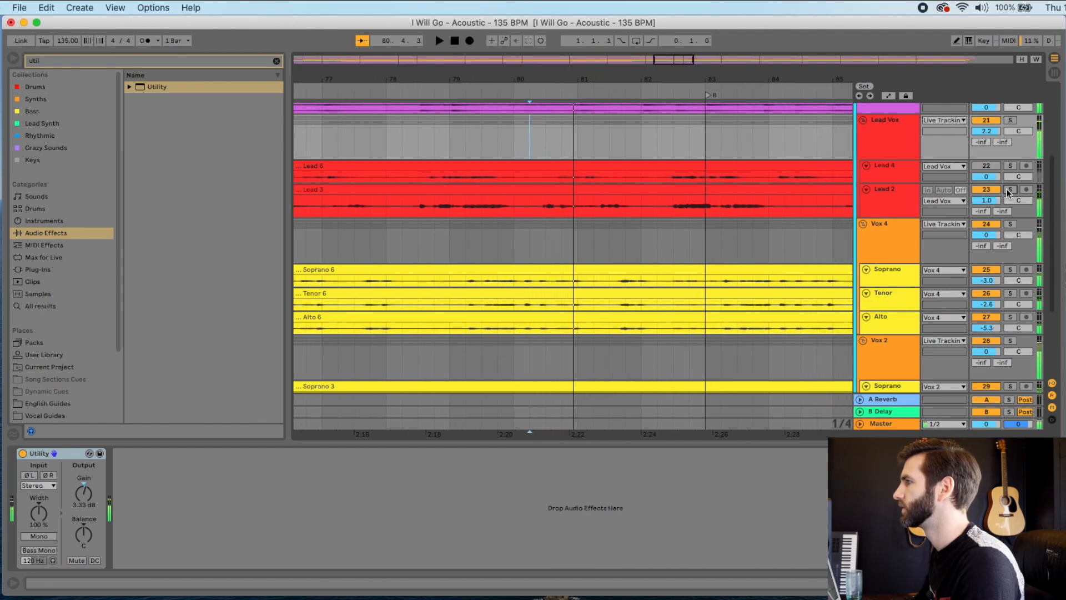
# Step: Raise the first-band low cut in the Lead 2 track's EQ Eight to about 27.6 Hz
pyautogui.click(885, 191)
pyautogui.click(157, 520)
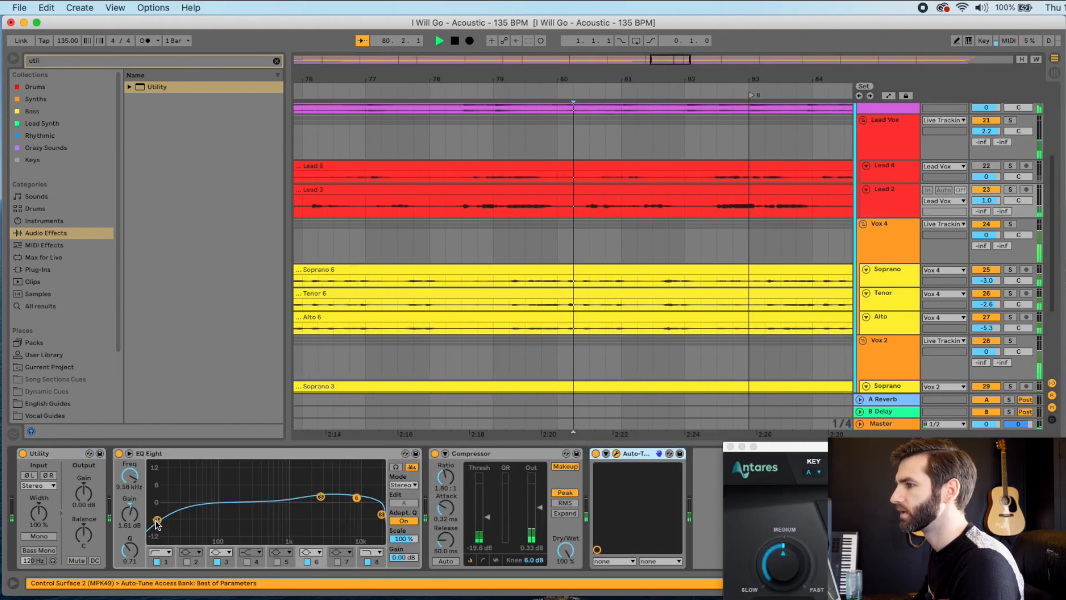
pyautogui.moveTo(157, 520); pyautogui.dragTo(168, 523)
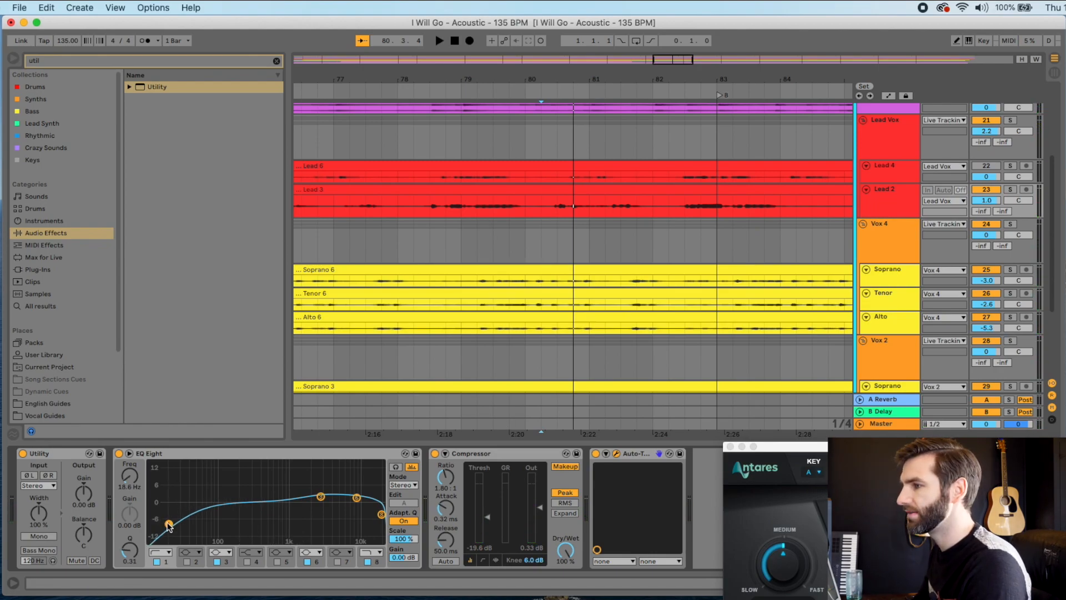
pyautogui.moveTo(168, 524)
pyautogui.mouseDown()
pyautogui.moveTo(181, 529)
pyautogui.moveTo(157, 522)
pyautogui.moveTo(180, 522)
pyautogui.mouseUp()
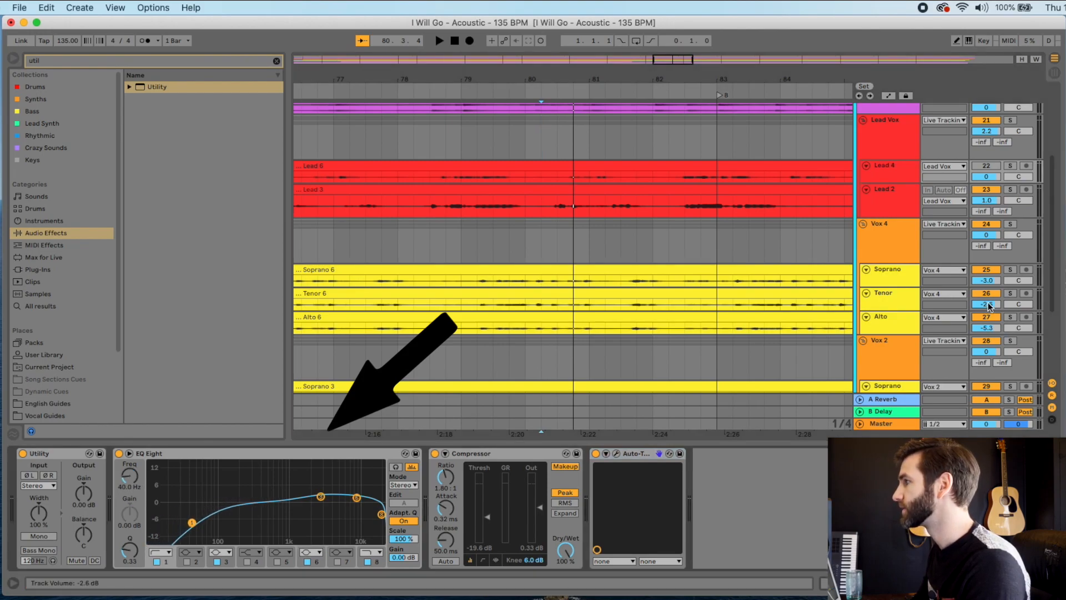
# Step: Raise the EQ Eight low cut on the Vox 4 tracks: Soprano to about 36.7 Hz, Tenor to about 39.1 Hz, and Alto similarly
pyautogui.click(896, 280)
pyautogui.moveTo(157, 520); pyautogui.dragTo(189, 524)
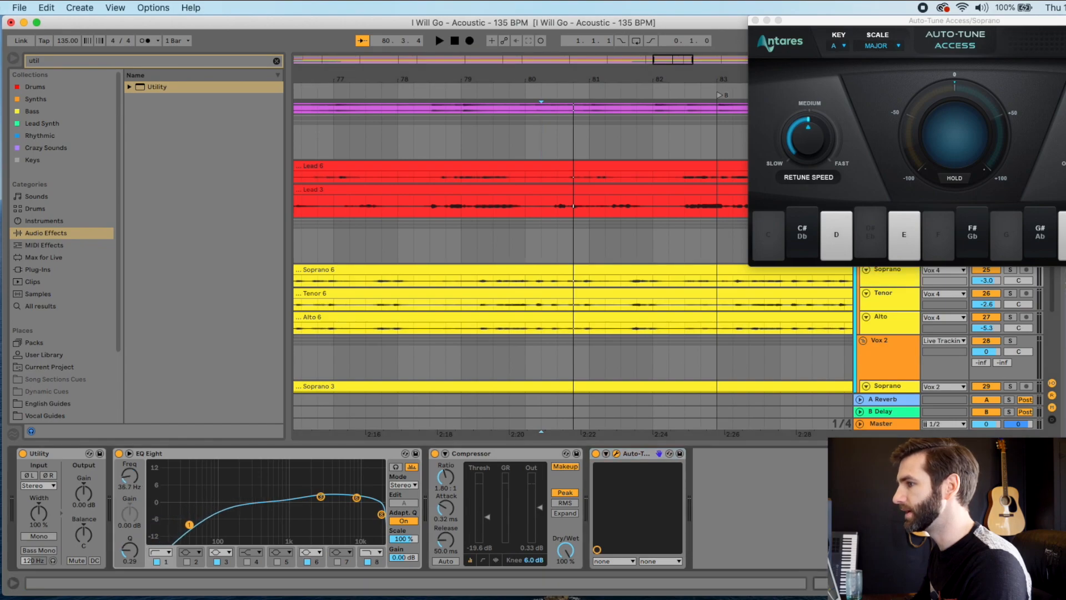
pyautogui.click(884, 296)
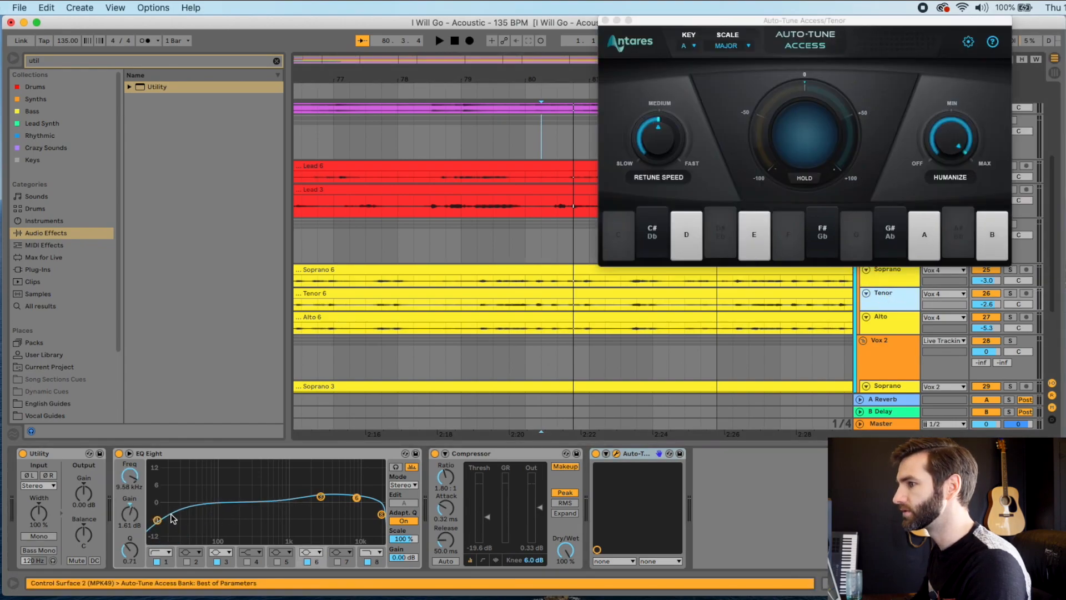
pyautogui.moveTo(158, 520); pyautogui.dragTo(188, 520)
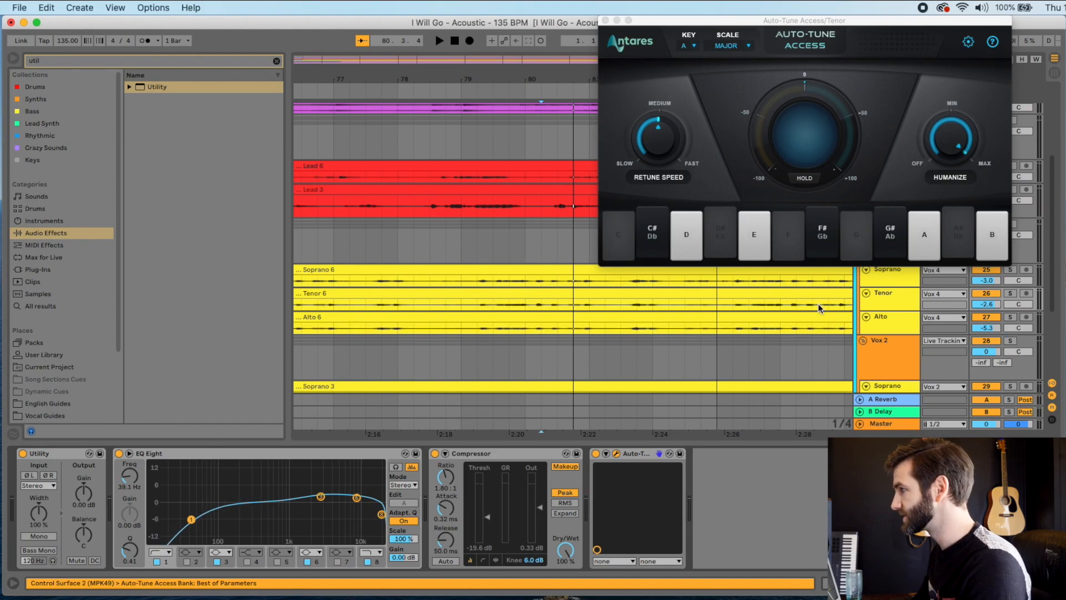
pyautogui.click(890, 324)
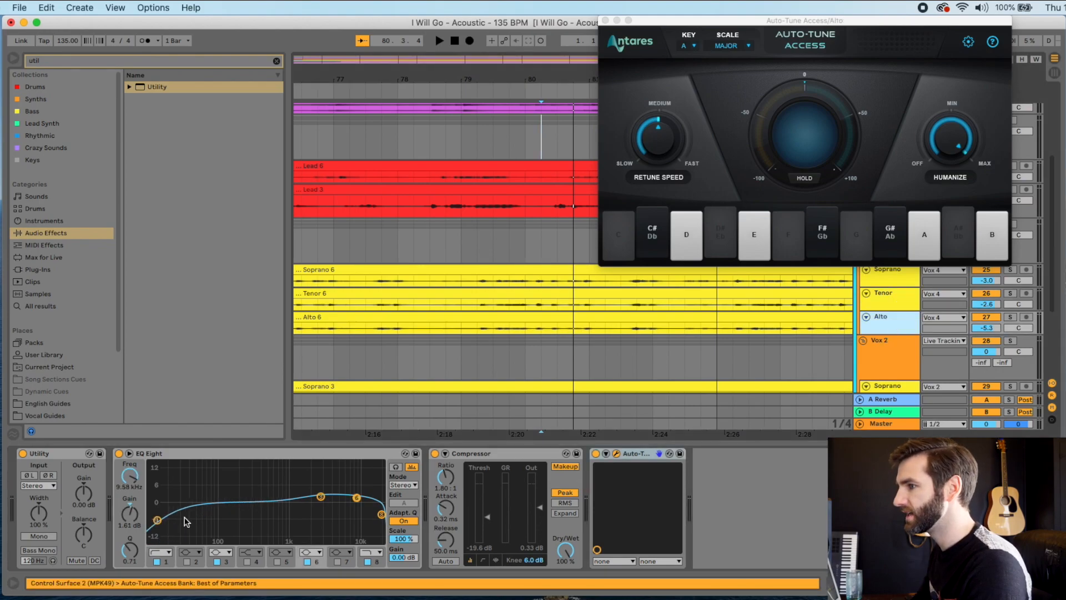
pyautogui.moveTo(158, 521); pyautogui.dragTo(196, 521)
# Step: Raise the EQ Eight low cut on the Vox 2 tracks: Soprano to about 53.9 Hz, Tenor to 47.4 Hz, and Alto to 39.1 Hz
pyautogui.scroll(-2, 864, 366)
pyautogui.click(864, 364)
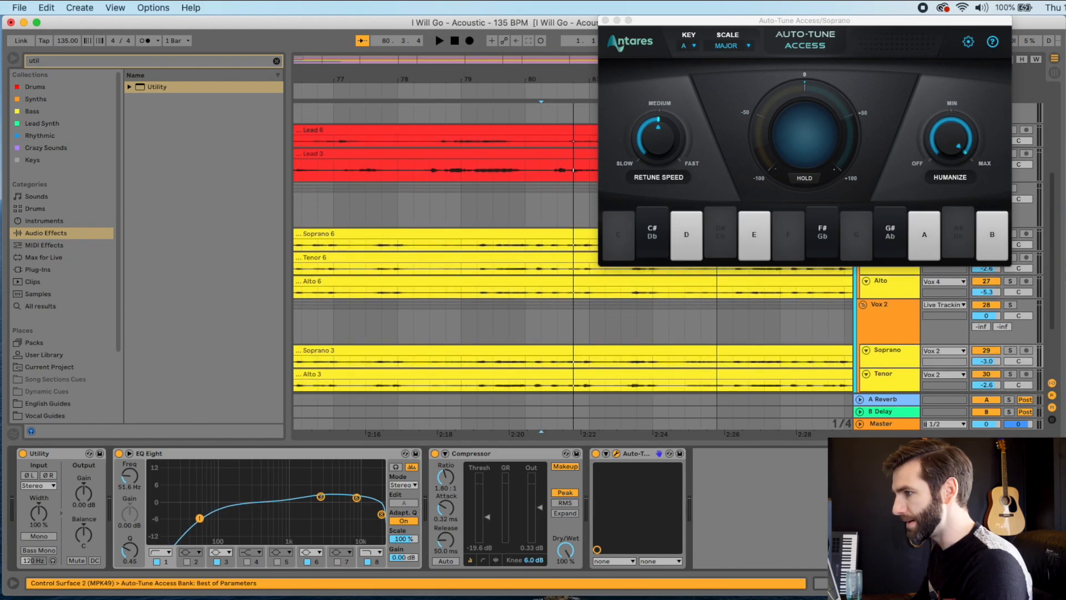
pyautogui.scroll(-4, 903, 367)
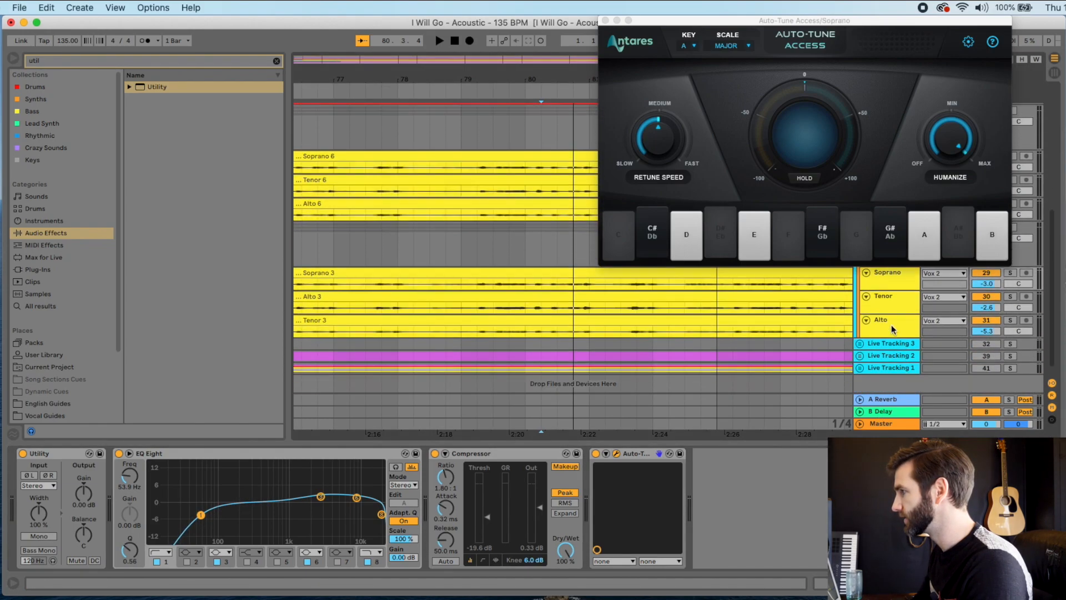
pyautogui.click(886, 297)
pyautogui.moveTo(156, 519); pyautogui.dragTo(196, 520)
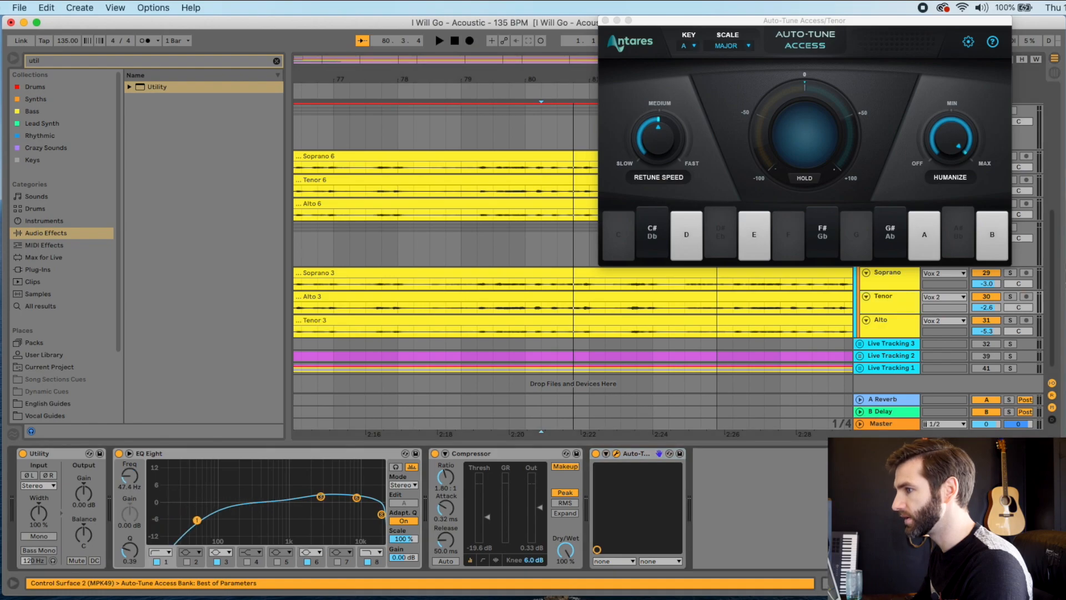
pyautogui.click(902, 287)
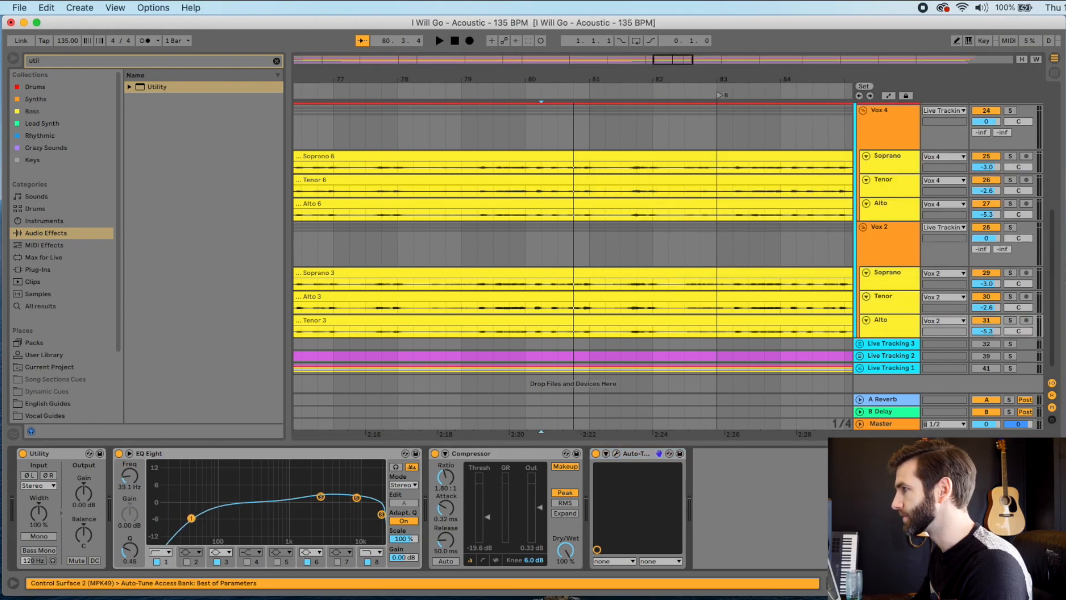
# Step: Play the song around bars 79 and 80, with the full mix and with Lead Vox soloed, to judge the equalised vocals
pyautogui.scroll(3, 488, 166)
pyautogui.click(544, 165)
pyautogui.press('space')
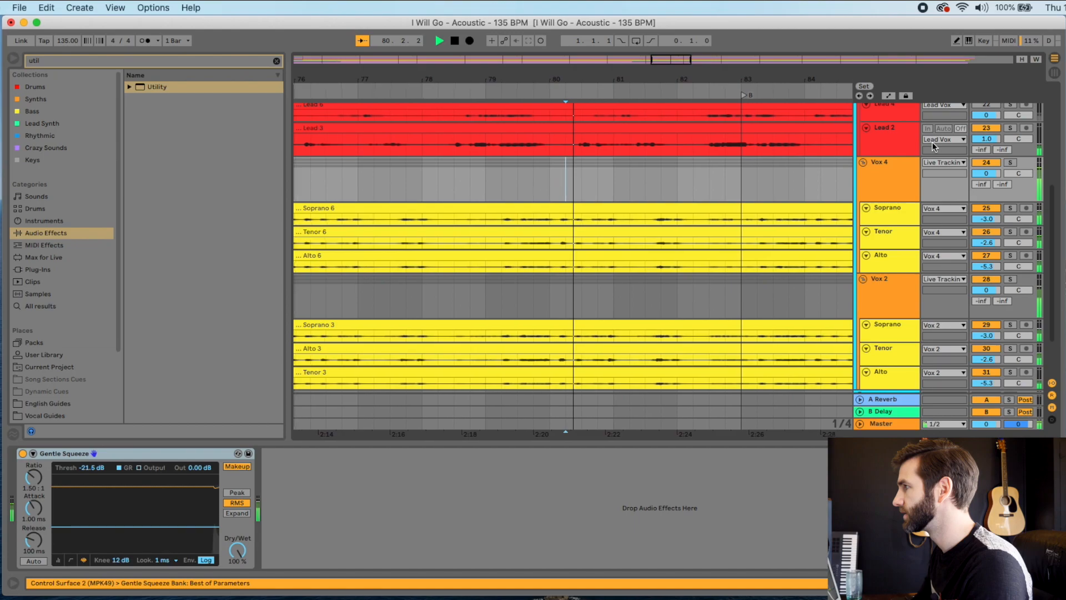
pyautogui.scroll(2, 932, 143)
pyautogui.click(459, 132)
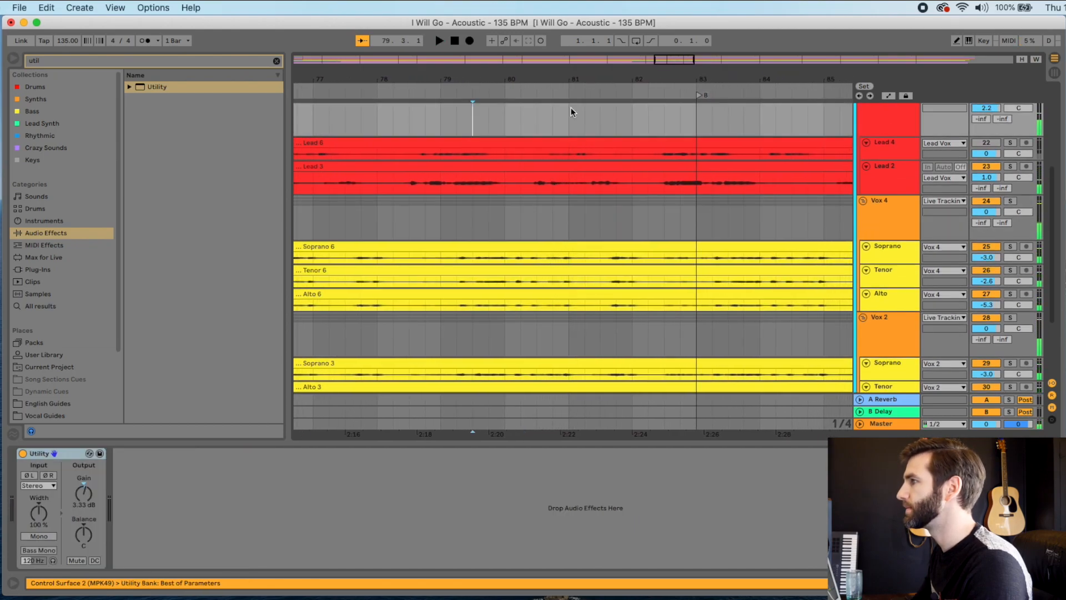
pyautogui.press('space')
pyautogui.scroll(2, 685, 174)
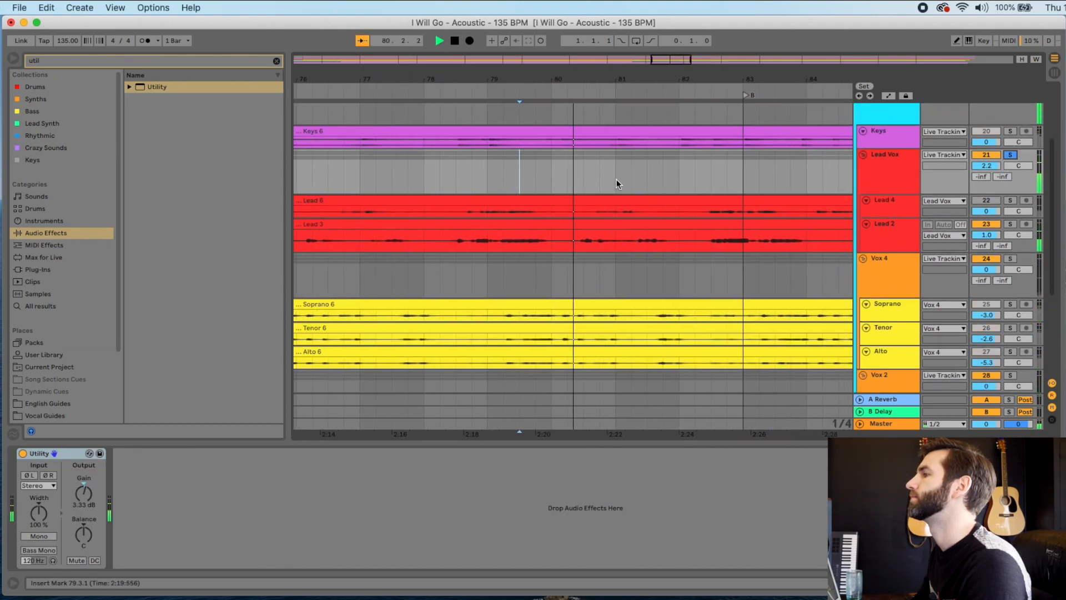
pyautogui.hscroll(2, 617, 180)
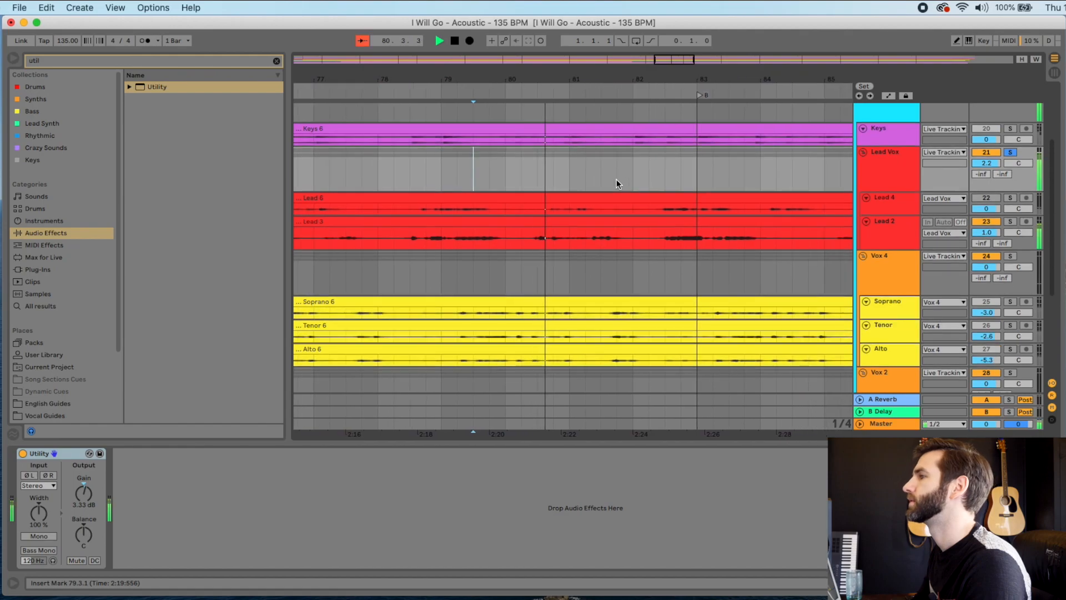
# Step: Play on to the Chorus (Unison) marker near bar 108, listening for off-pitch notes in the Lead 2 track
pyautogui.click(536, 174)
pyautogui.press('space')
pyautogui.click(907, 230)
pyautogui.press('space')
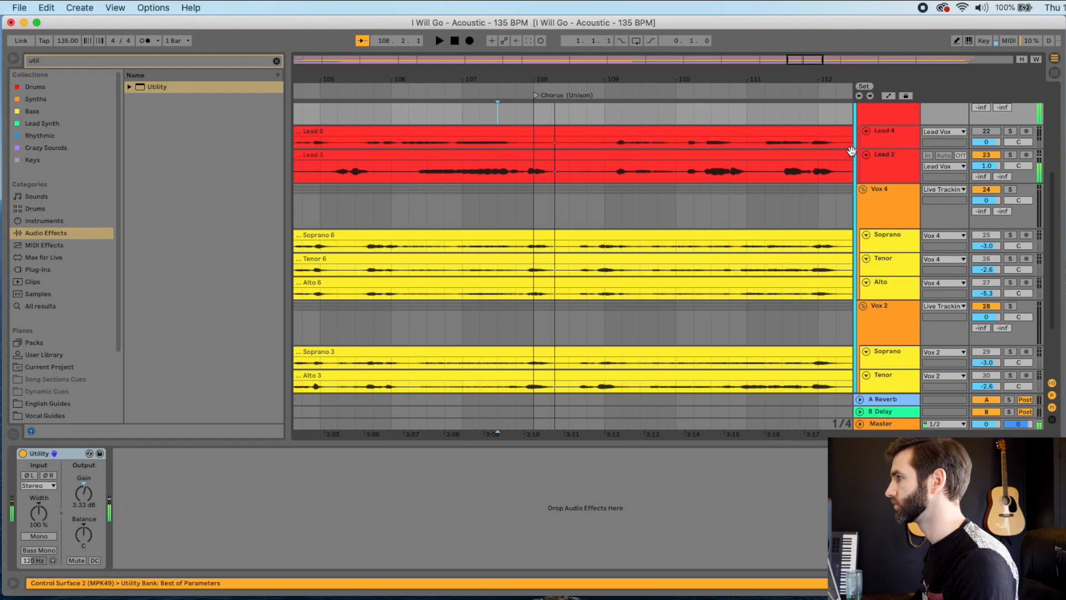
pyautogui.click(878, 158)
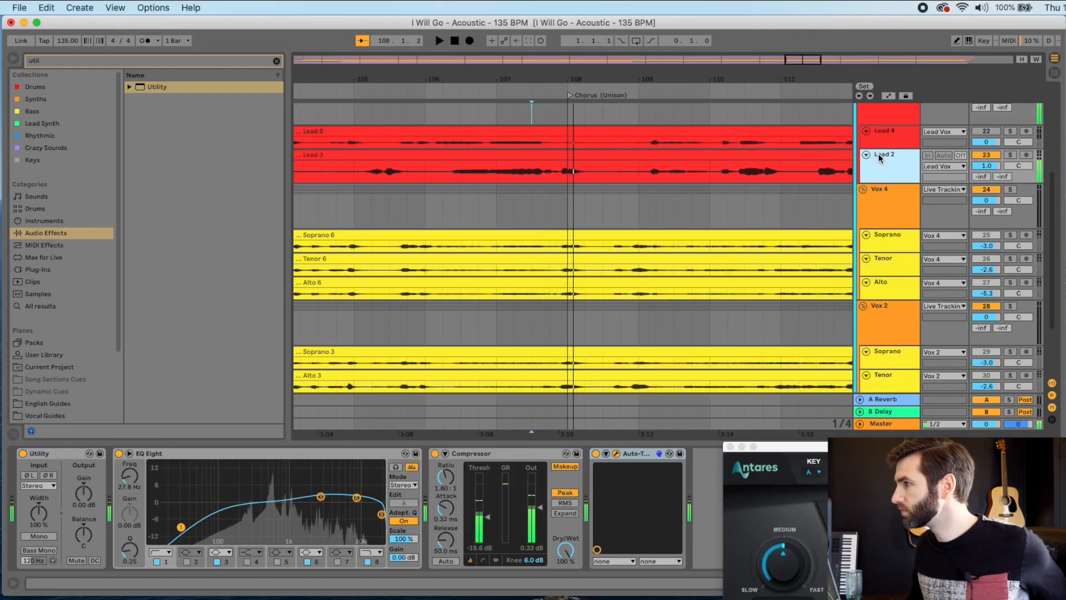
pyautogui.press('space')
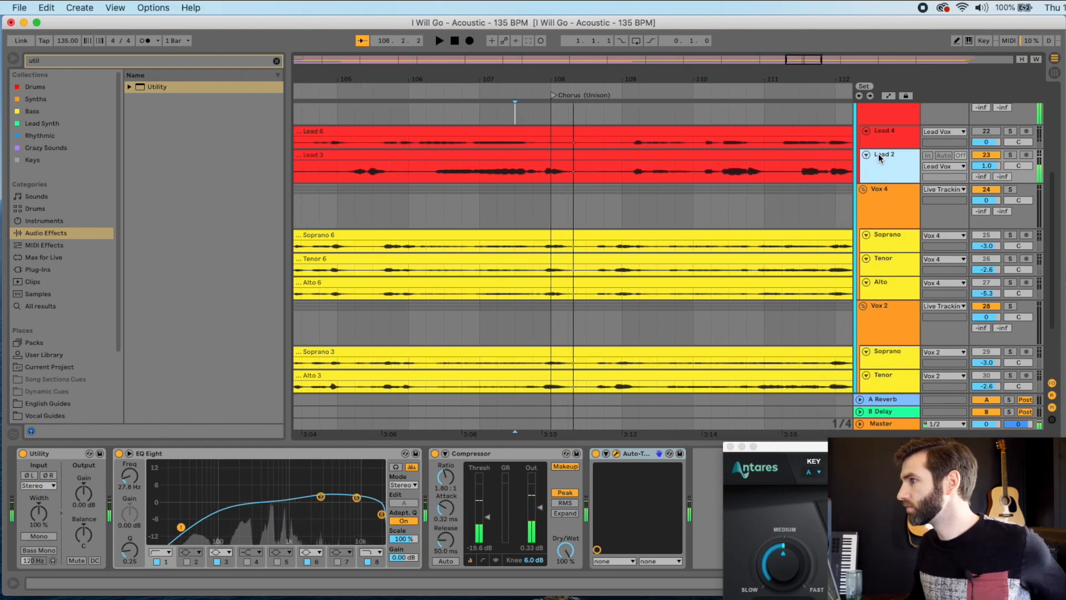
# Step: Split the Lead 2 clip around the note at the Chorus (Unison) marker near bar 108 and play it
pyautogui.click(539, 171)
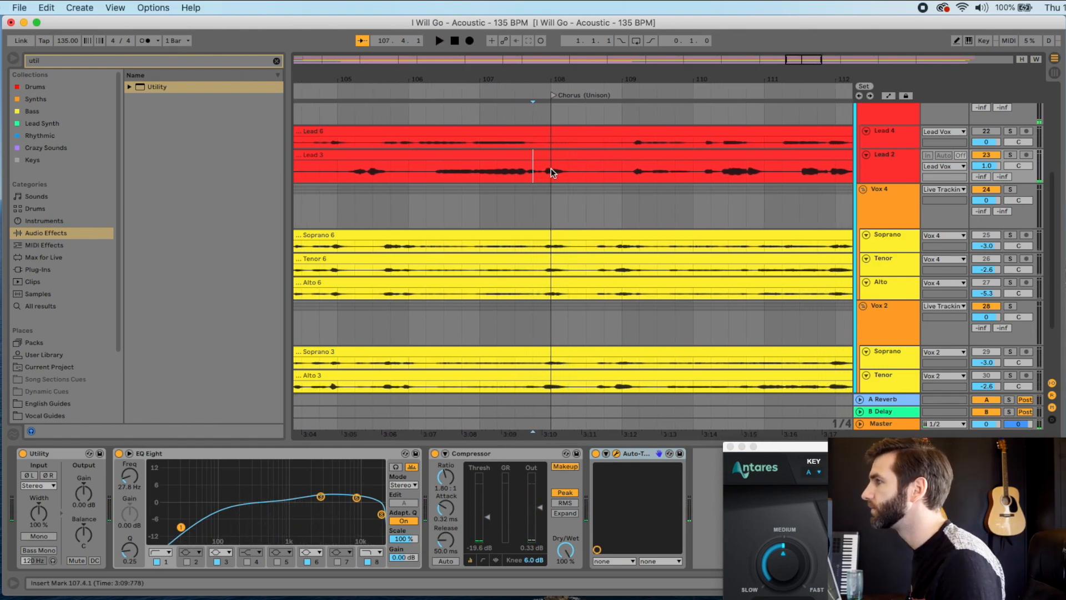
pyautogui.scroll(4, 553, 173)
pyautogui.moveTo(606, 176); pyautogui.dragTo(529, 182)
pyautogui.press('super+e')
pyautogui.press('space')
pyautogui.click(557, 156)
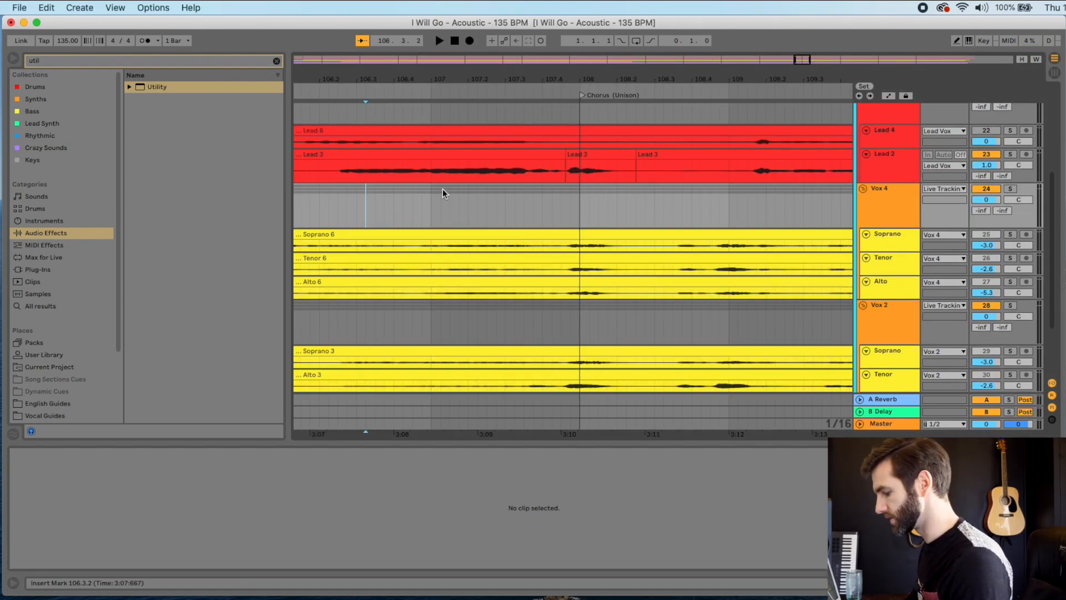
# Step: Split out the Lead 2 note from 110.2.3 to 110.4.1, set its detune to -31 ct, and play it back
pyautogui.press('-')
pyautogui.press('-')
pyautogui.click(604, 114)
pyautogui.press('space')
pyautogui.doubleClick(880, 153)
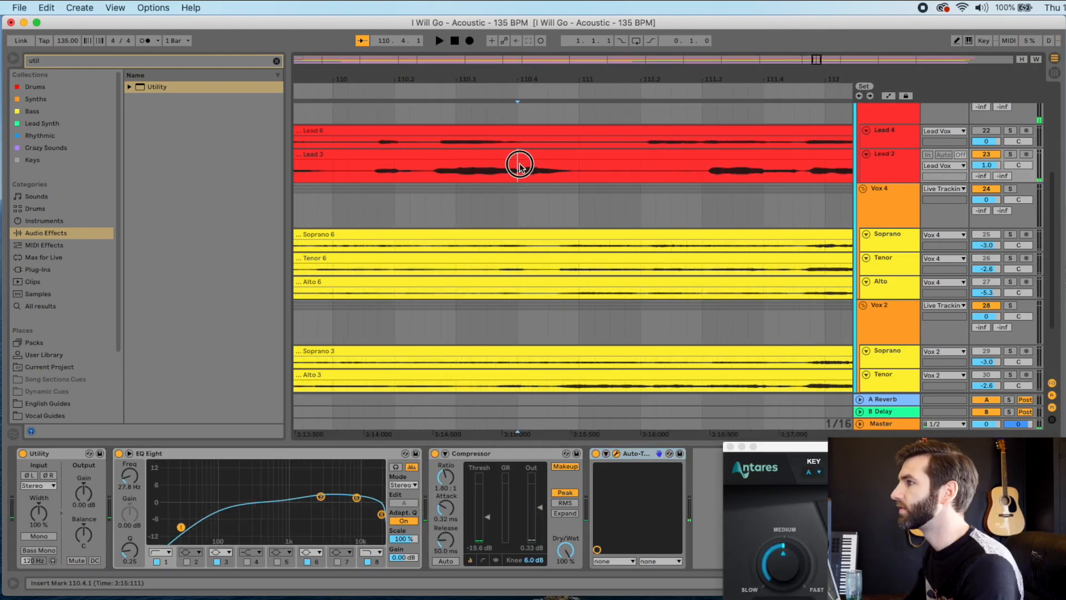
pyautogui.moveTo(518, 168); pyautogui.dragTo(445, 171)
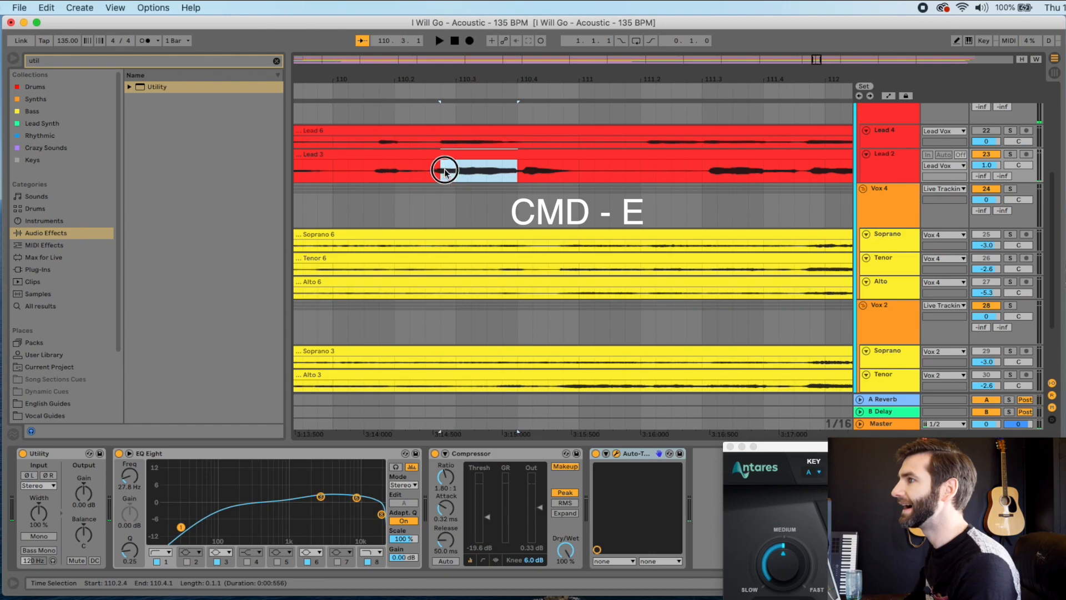
pyautogui.doubleClick(465, 155)
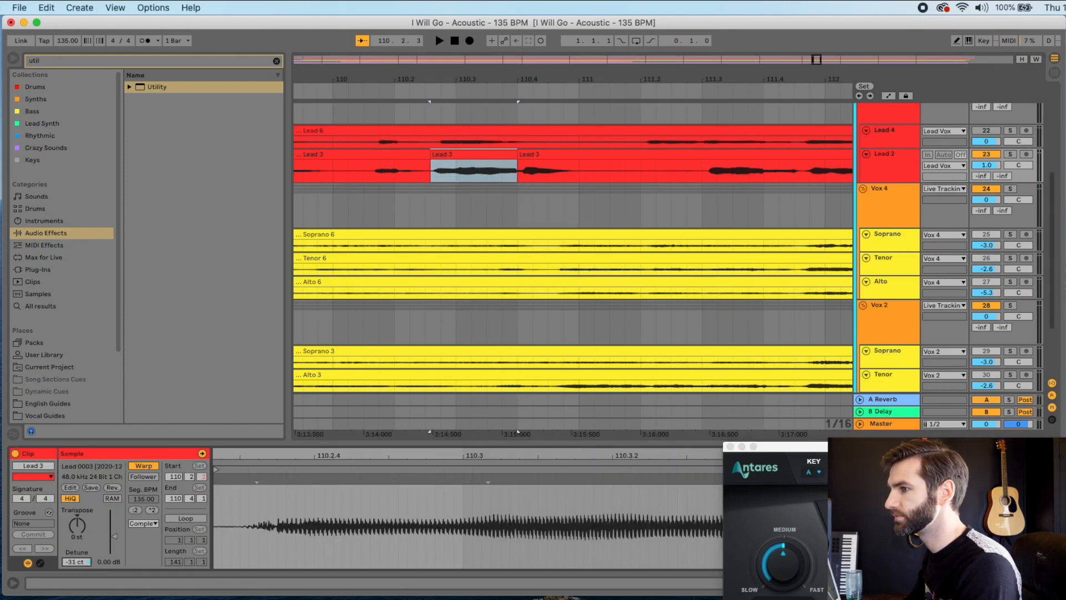
pyautogui.press('space')
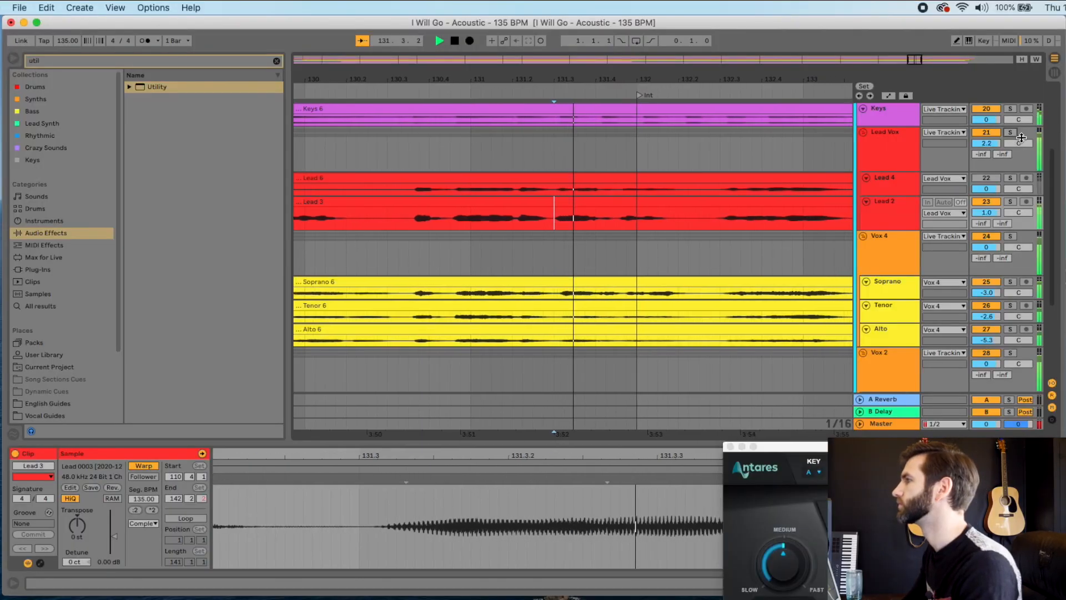
# Step: Play the Lead 2 note around 131.3 with Lead Vox and Lead 2 soloed to check its pitch
pyautogui.press('space')
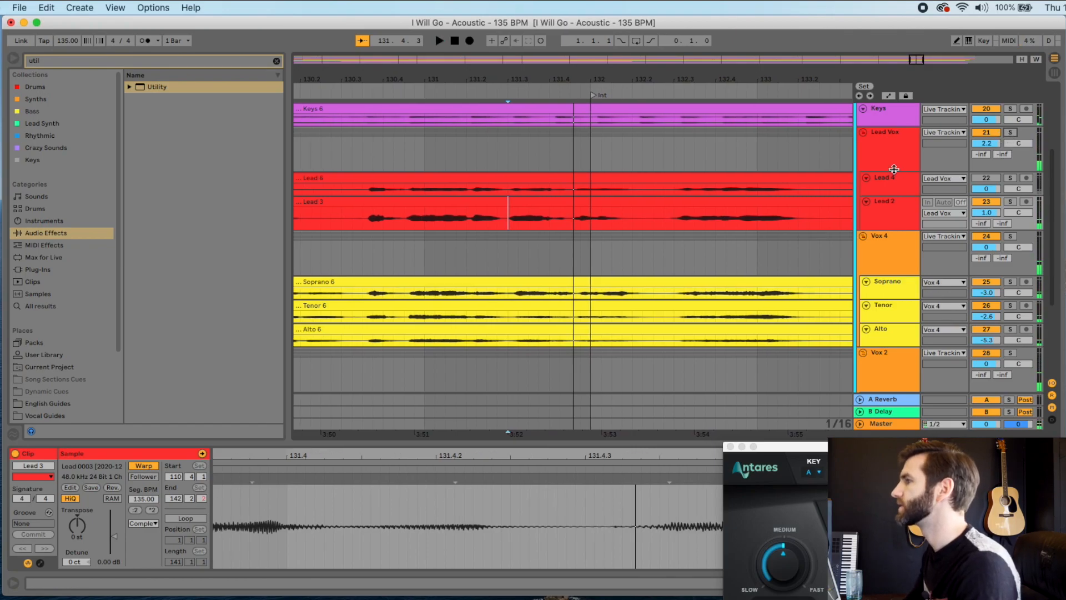
pyautogui.click(889, 209)
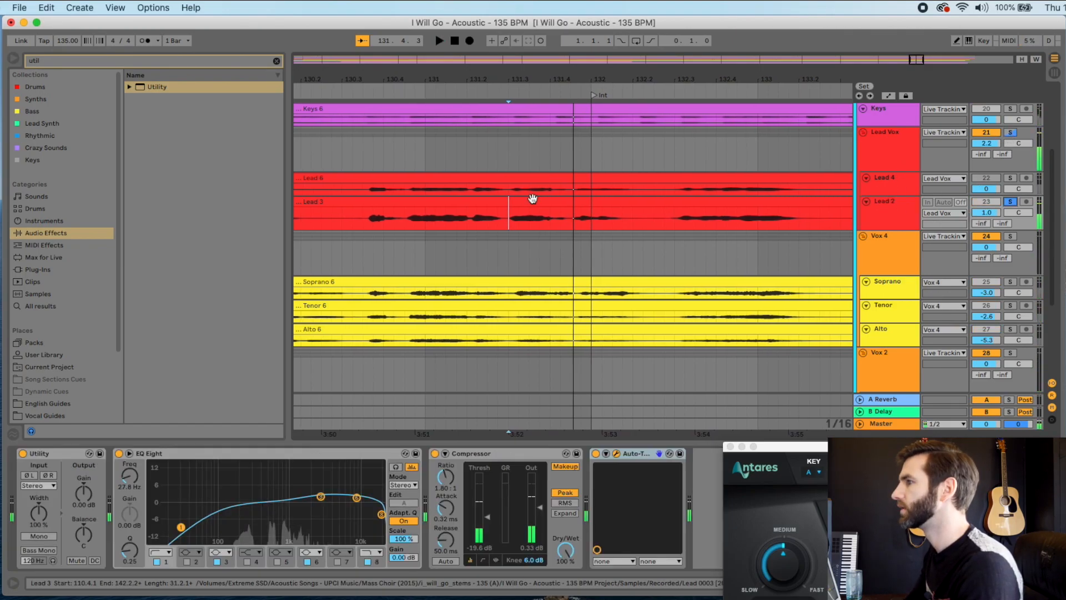
pyautogui.press('space')
pyautogui.press('space')
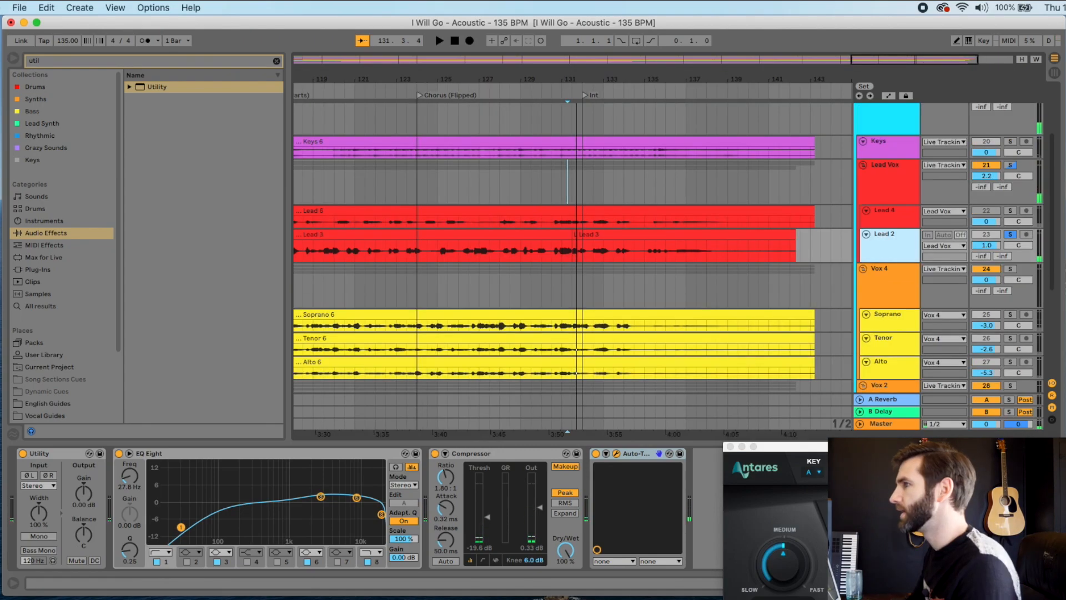
# Step: Go back to the end of the first chorus near bar 44 and play it to find a replacement Lead 2 note
pyautogui.moveTo(580, 81); pyautogui.dragTo(670, 81)
pyautogui.hscroll(-15, 380, 198)
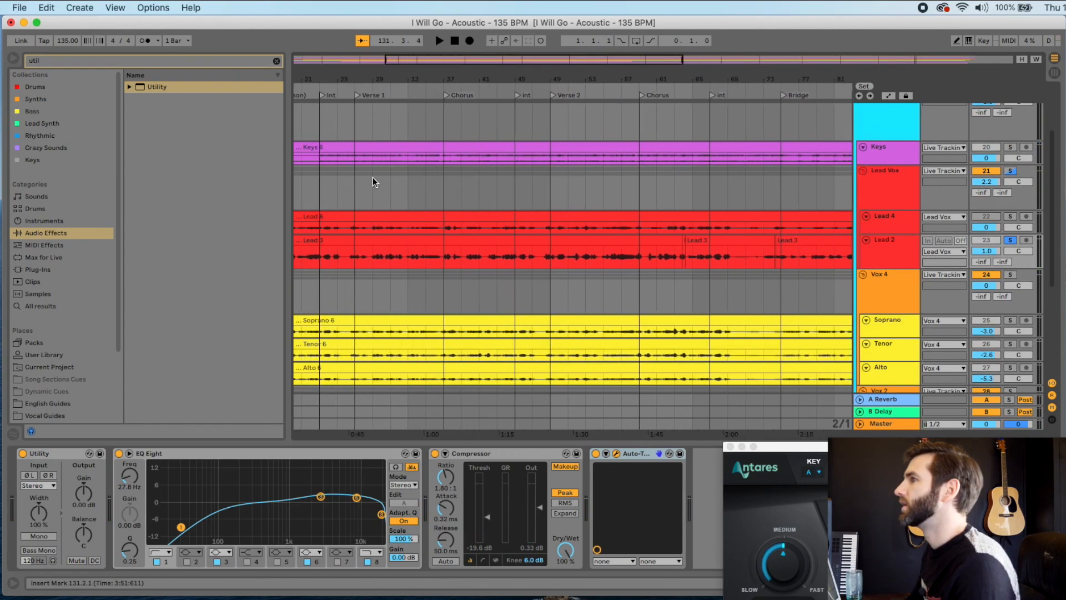
pyautogui.click(738, 190)
pyautogui.press('space')
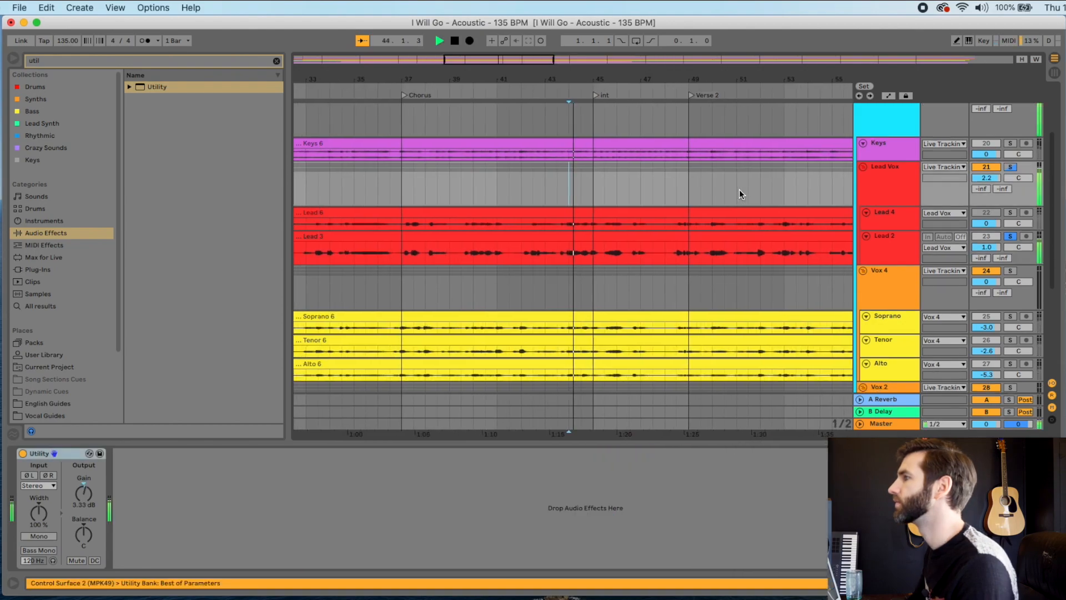
pyautogui.moveTo(595, 75); pyautogui.dragTo(584, 94)
pyautogui.press('space')
# Step: Split the Lead 2 clip from 44.3.1 to just past 44.4.3 and copy the separated note
pyautogui.click(508, 251)
pyautogui.moveTo(515, 240); pyautogui.dragTo(532, 241)
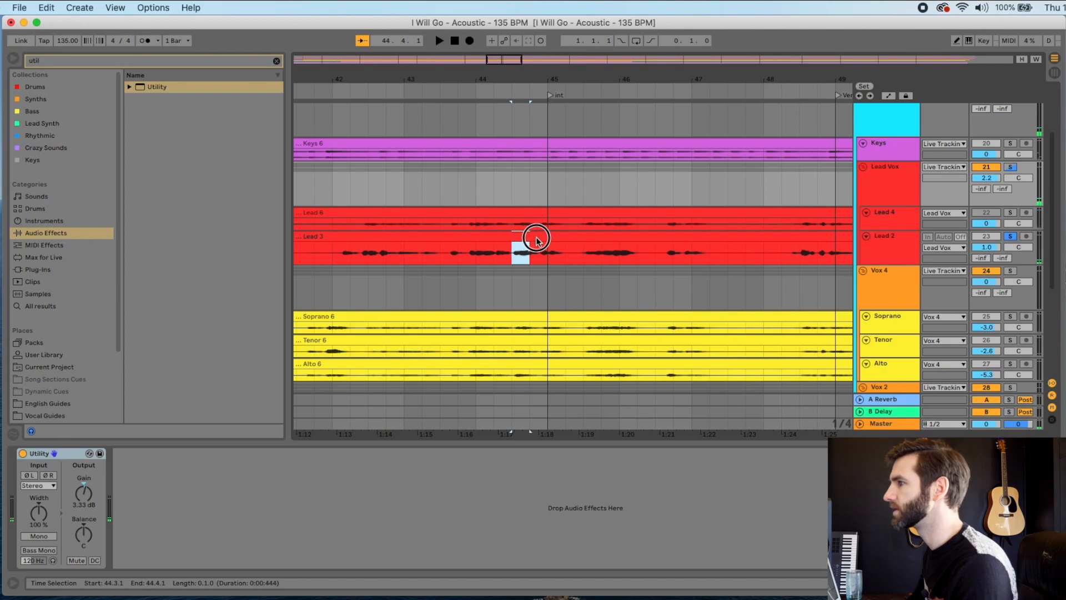
pyautogui.press('super+e')
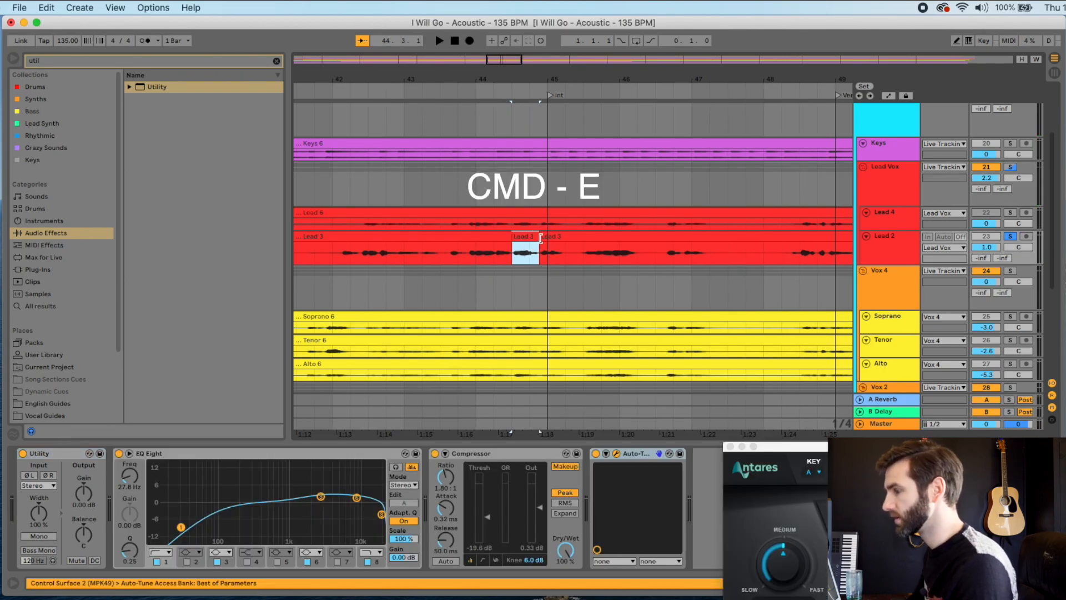
pyautogui.press('super+c')
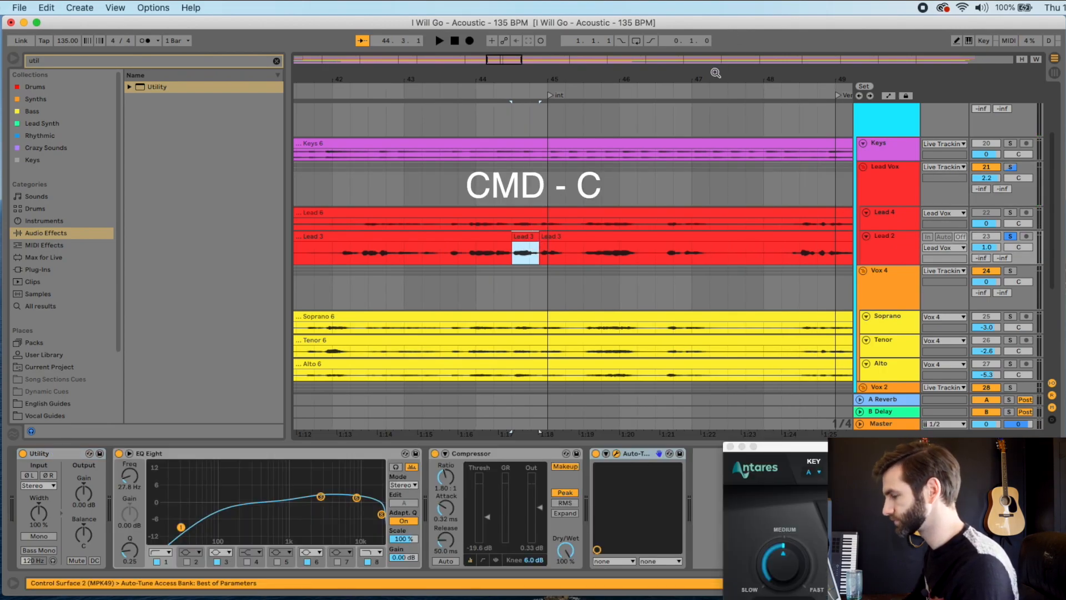
# Step: Return to bar 131, just before the final Int marker, and play the lead vocal to locate the note needing replacement
pyautogui.press('-')
pyautogui.press('-')
pyautogui.press('-')
pyautogui.press('-')
pyautogui.hscroll(3, 791, 167)
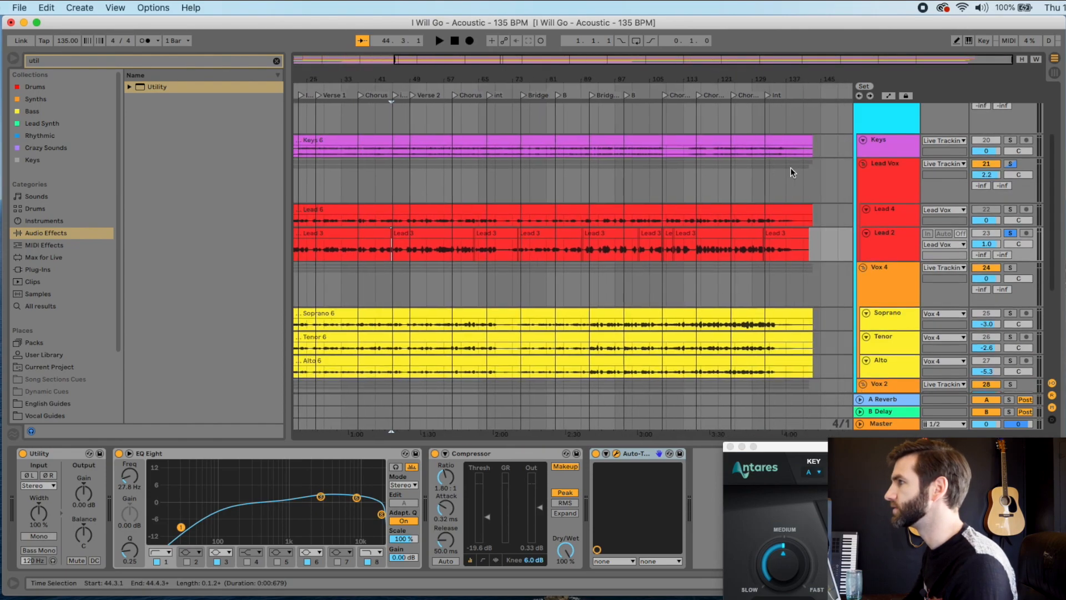
pyautogui.click(762, 182)
pyautogui.press('+')
pyautogui.press('+')
pyautogui.press('space')
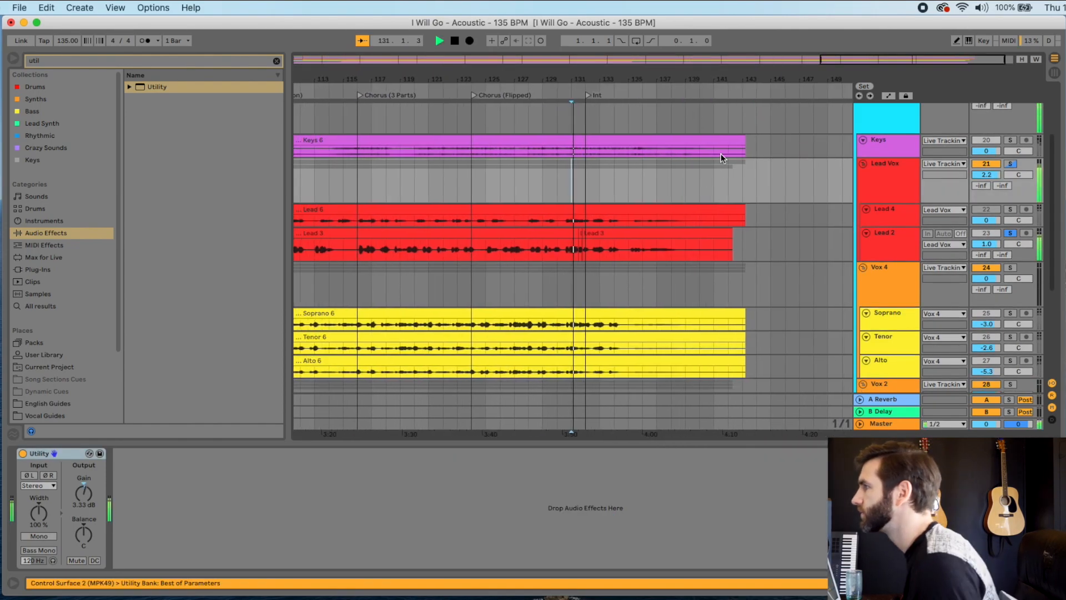
# Step: Paste the copied note from bar 44 into the Lead 2 track at 131.3.1
pyautogui.press('+')
pyautogui.press('+')
pyautogui.press('+')
pyautogui.press('+')
pyautogui.press('space')
pyautogui.click(526, 257)
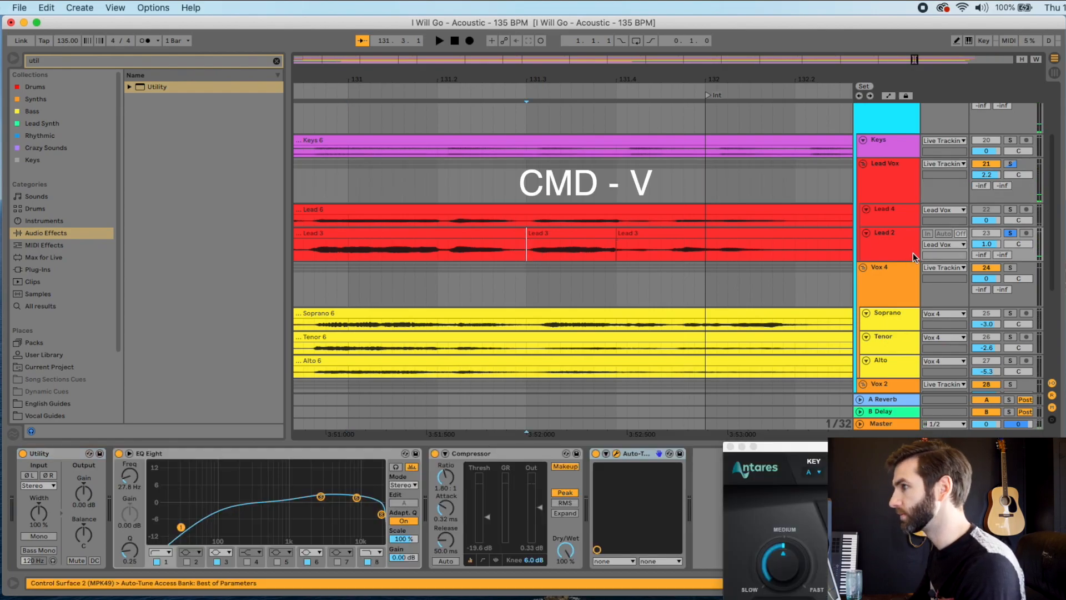
# Step: Play the lead vocal from bar 131 past the Int marker to check the note pasted into Lead 2
pyautogui.press('super+v')
pyautogui.click(428, 194)
pyautogui.press('-')
pyautogui.press('-')
pyautogui.press('space')
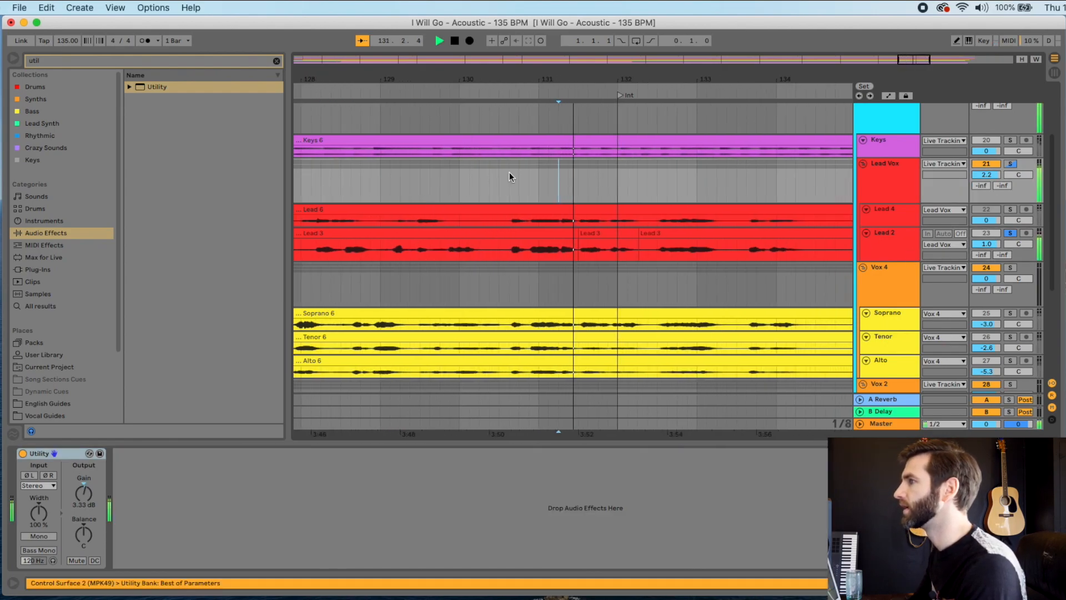
pyautogui.moveTo(566, 81); pyautogui.dragTo(565, 73)
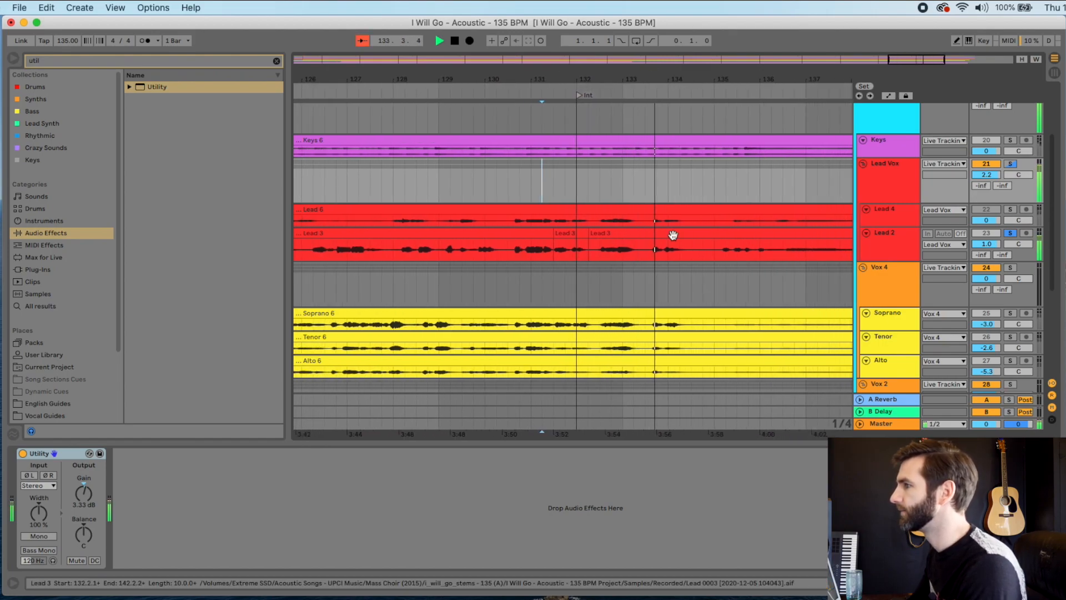
pyautogui.press('-')
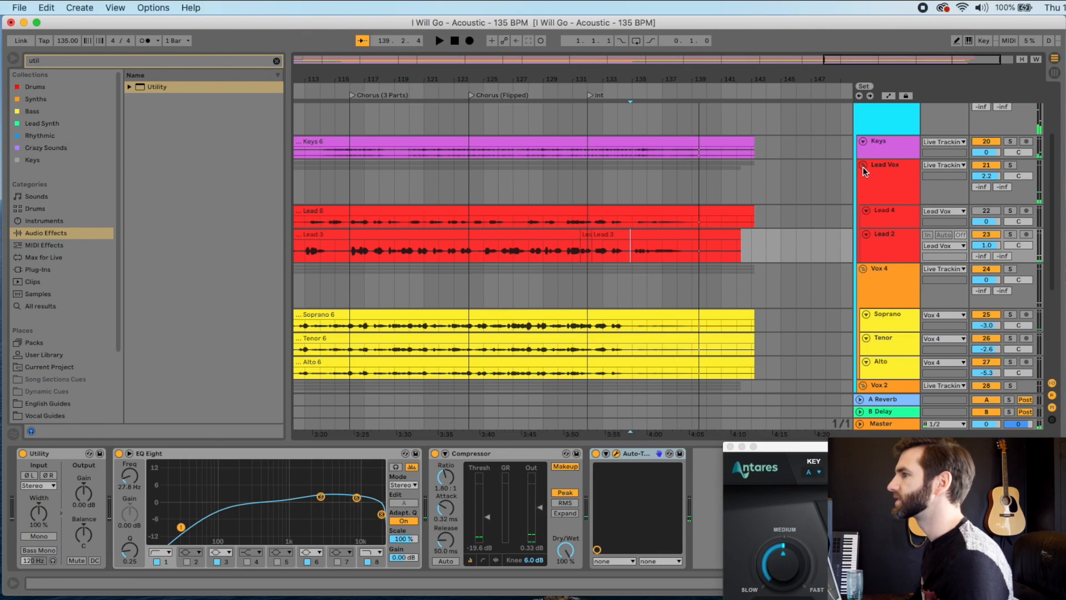
# Step: Review the A Reverb and B Delay return tracks in the mixer and raise Lead Vox's reverb send to -17.8 dB
pyautogui.press('Tab')
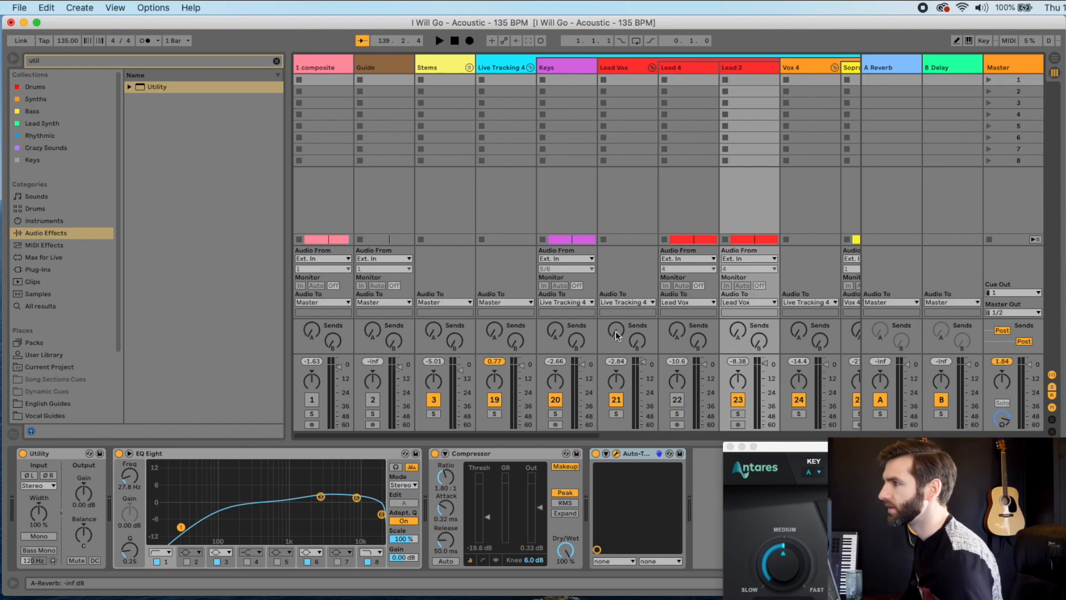
pyautogui.click(878, 69)
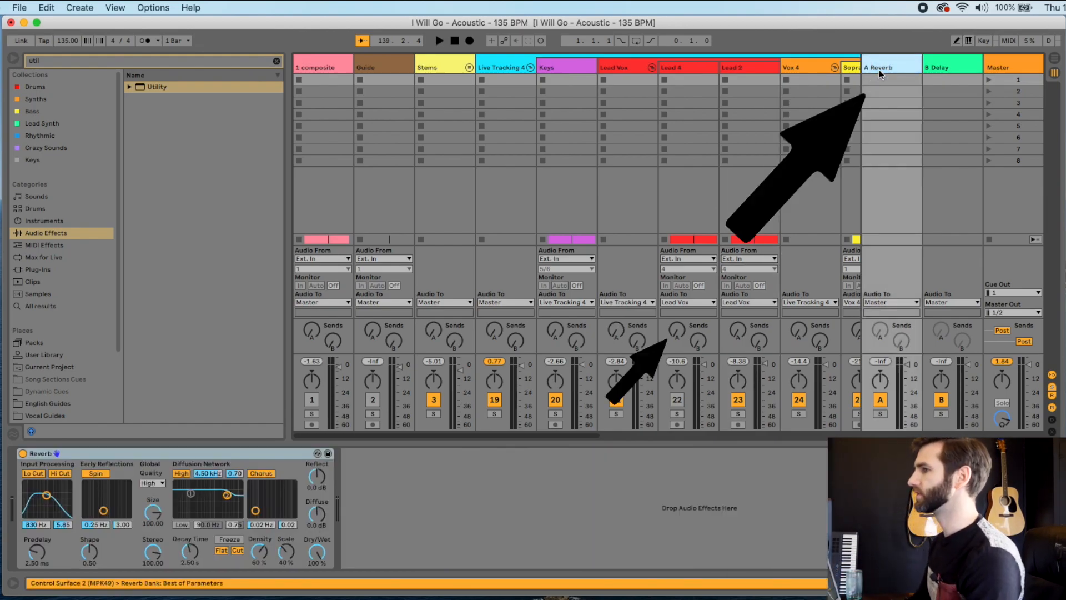
pyautogui.click(942, 61)
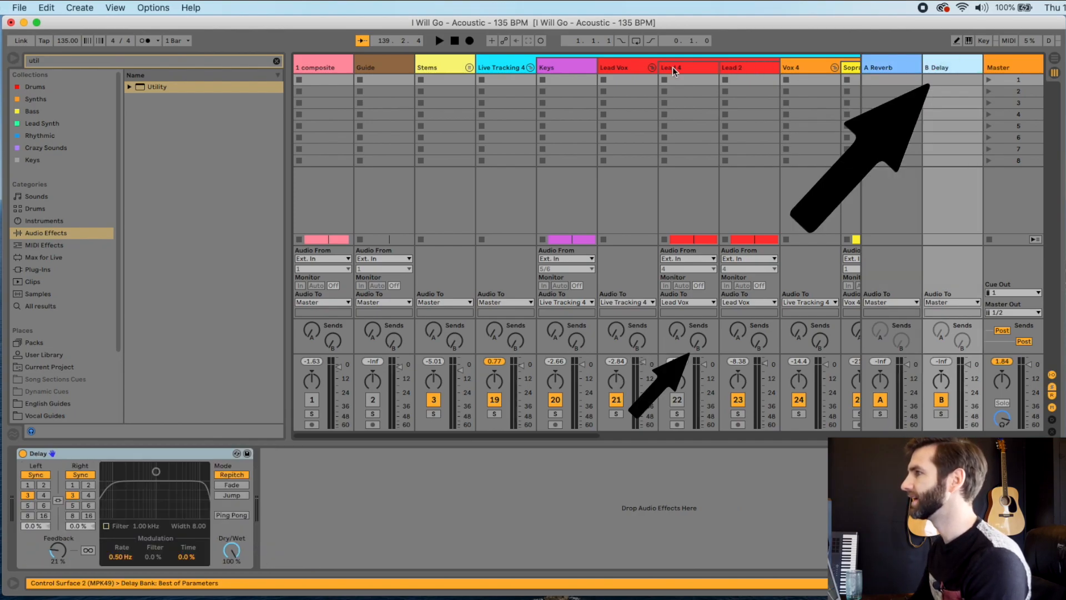
pyautogui.click(614, 68)
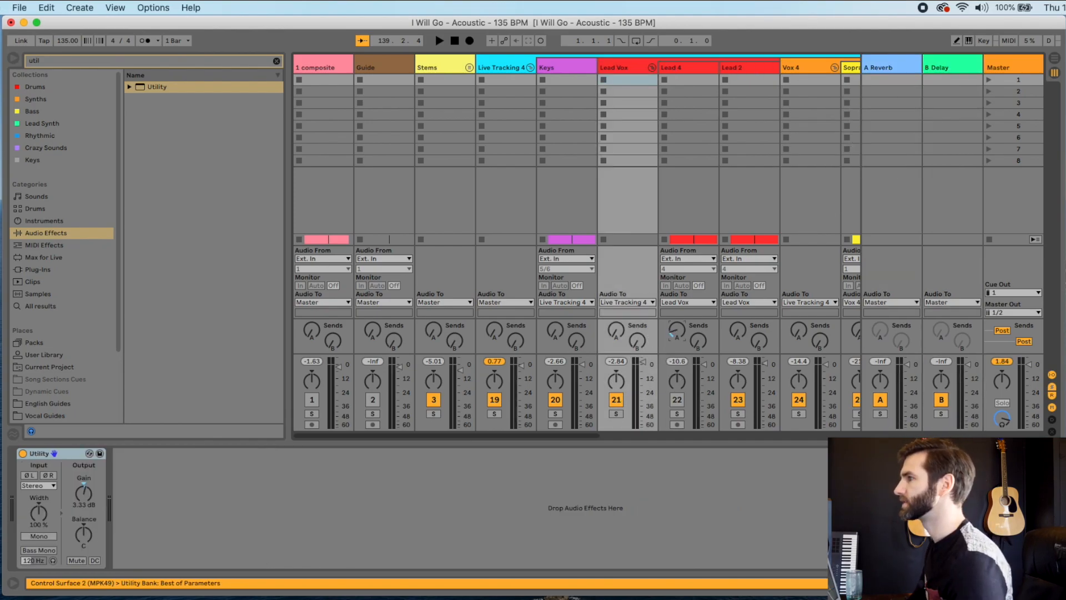
pyautogui.click(615, 333)
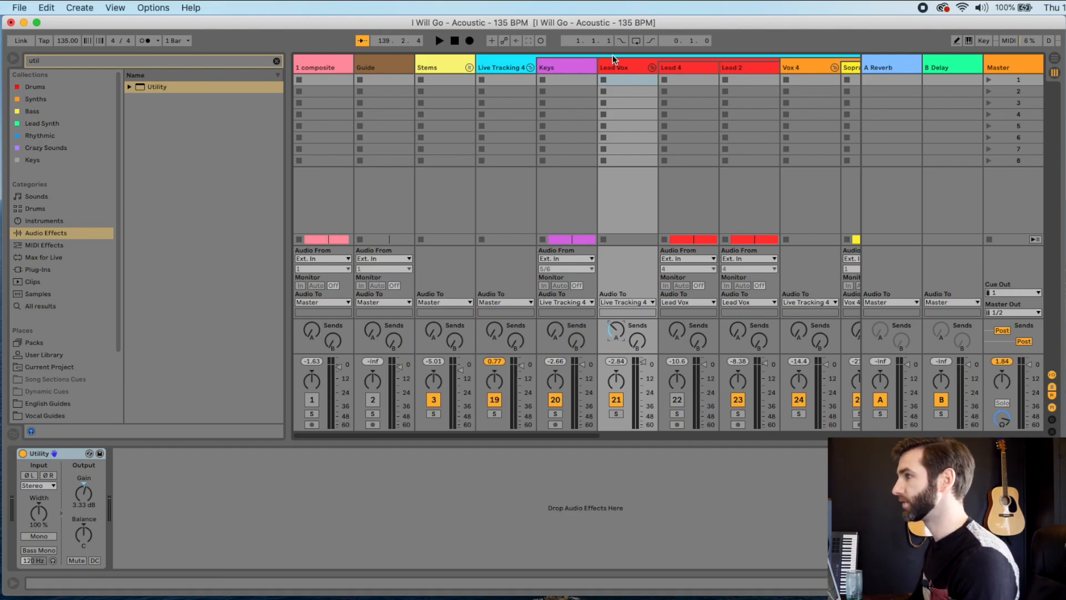
# Step: Solo Lead Vox during playback of the 3-part chorus, raise its B Delay send by ear, and fold the group
pyautogui.press('space')
pyautogui.press('Tab')
pyautogui.click(368, 295)
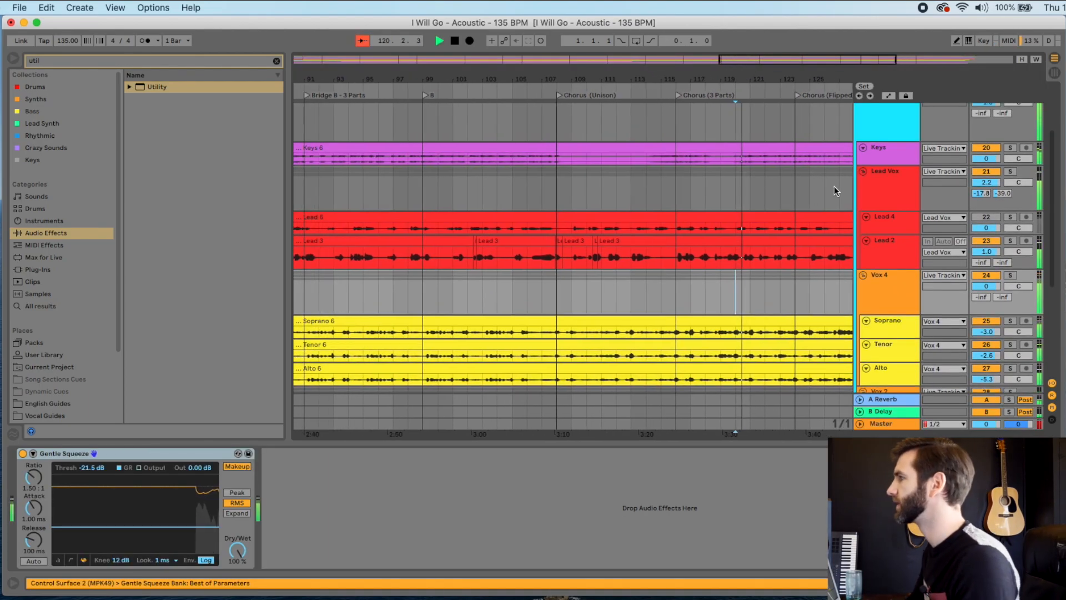
pyautogui.click(1010, 171)
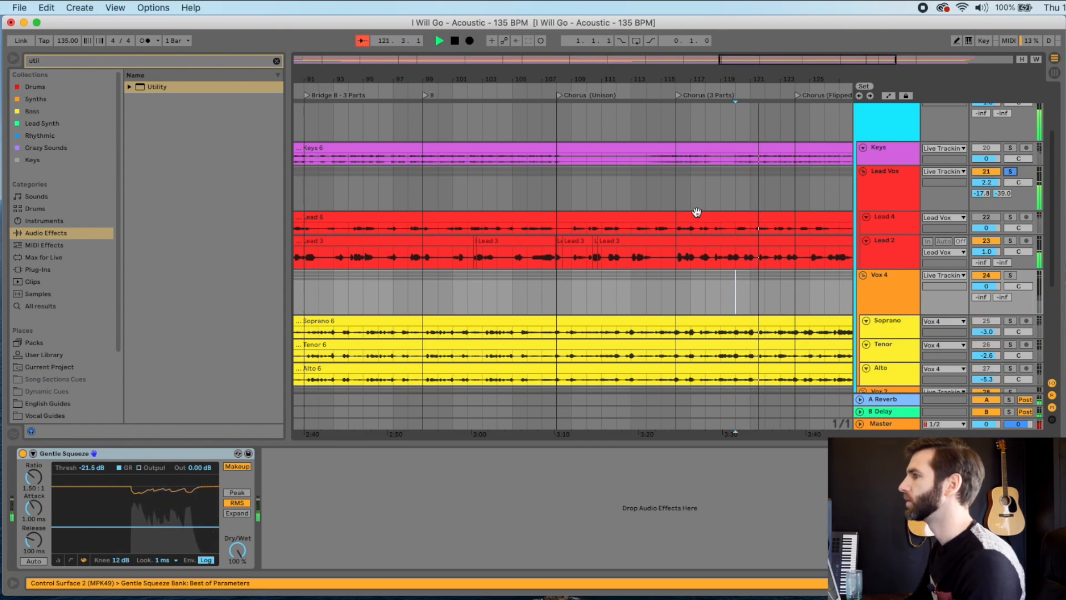
pyautogui.press('Tab')
pyautogui.moveTo(636, 344); pyautogui.dragTo(636, 305)
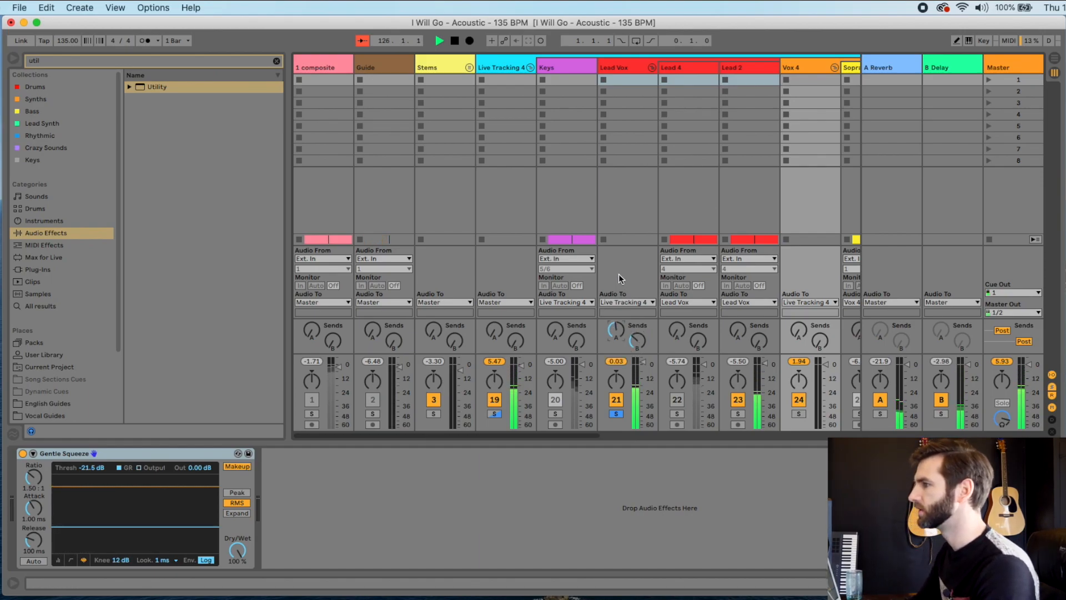
pyautogui.press('Tab')
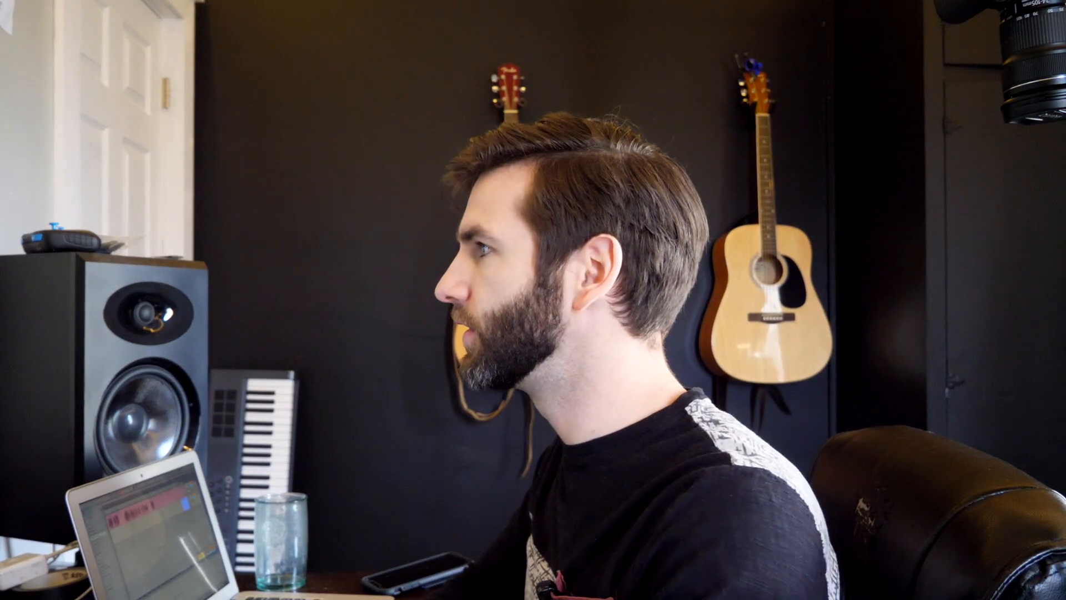
pyautogui.click(863, 171)
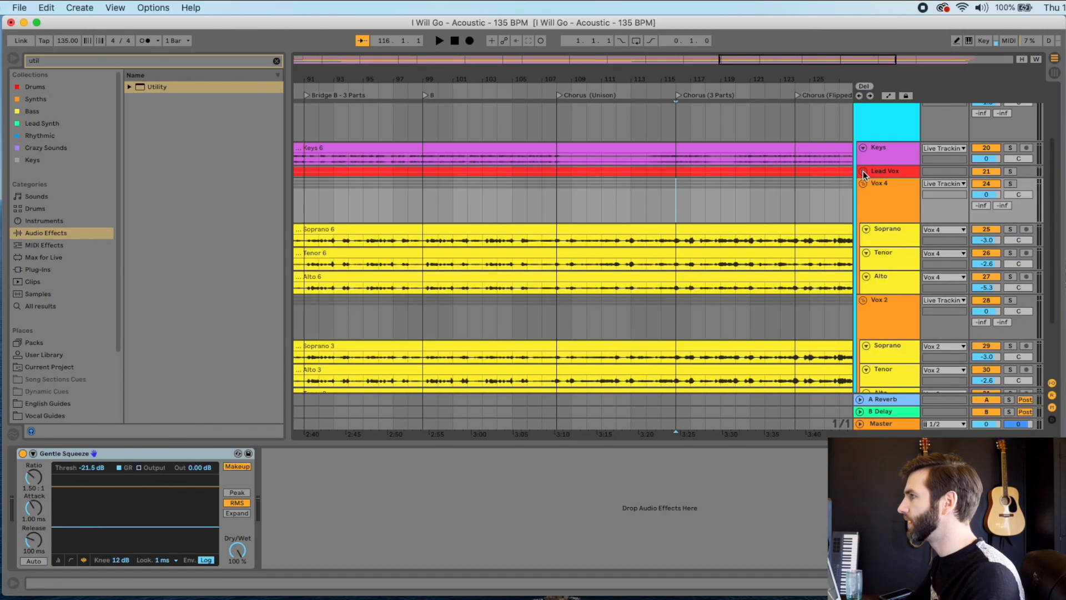
# Step: Pan Vox 4's Soprano 19L, Tenor 5L and Alto 25R, and Vox 2's Soprano 26R, Tenor 5R and Alto 24L
pyautogui.press('Tab')
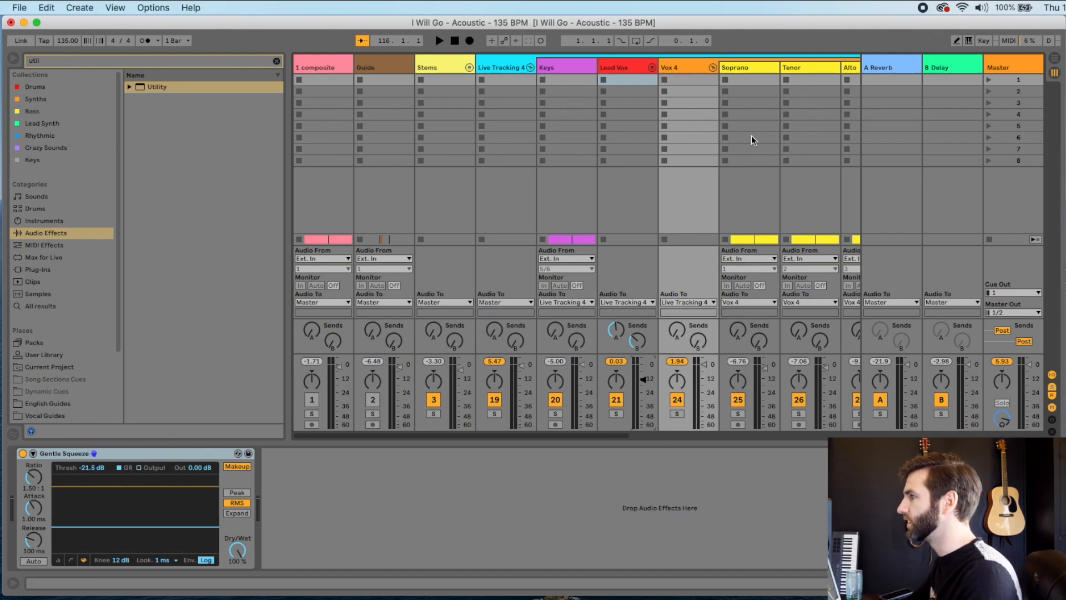
pyautogui.hscroll(5, 755, 119)
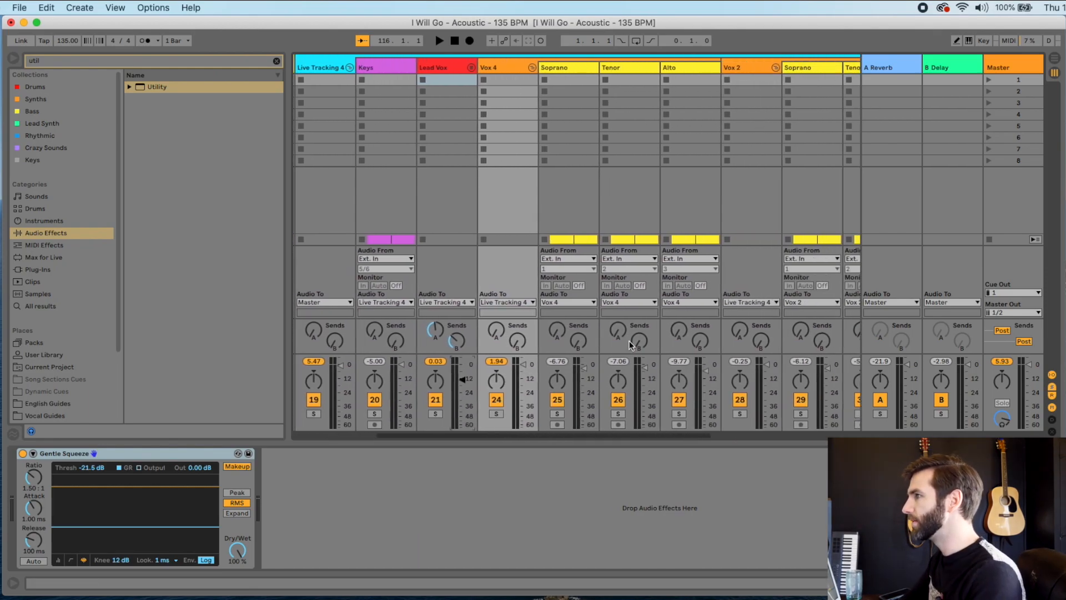
pyautogui.hscroll(1, 628, 341)
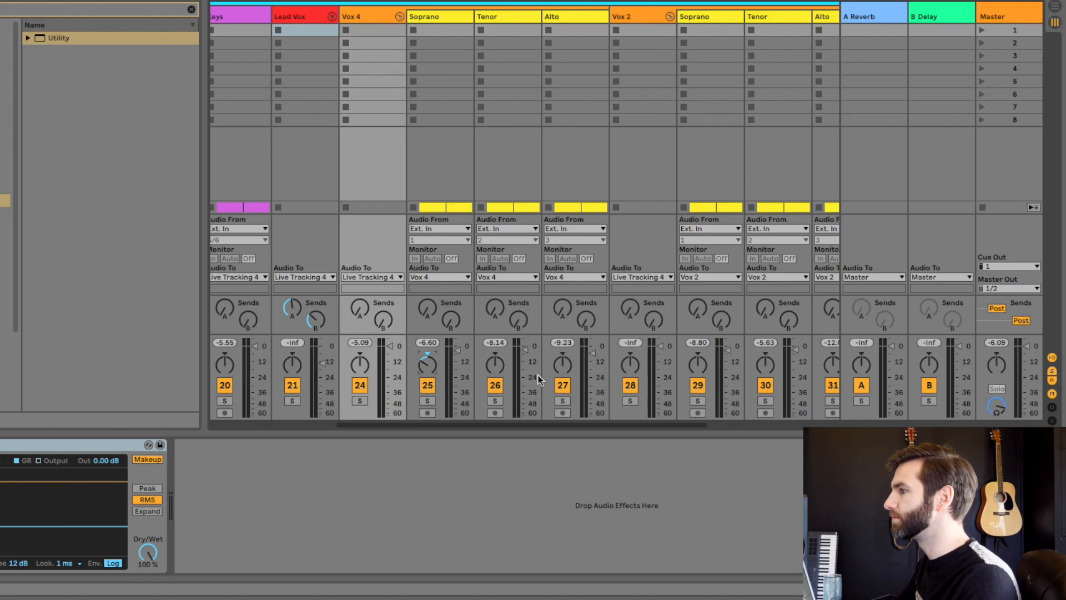
pyautogui.moveTo(562, 364); pyautogui.dragTo(562, 356)
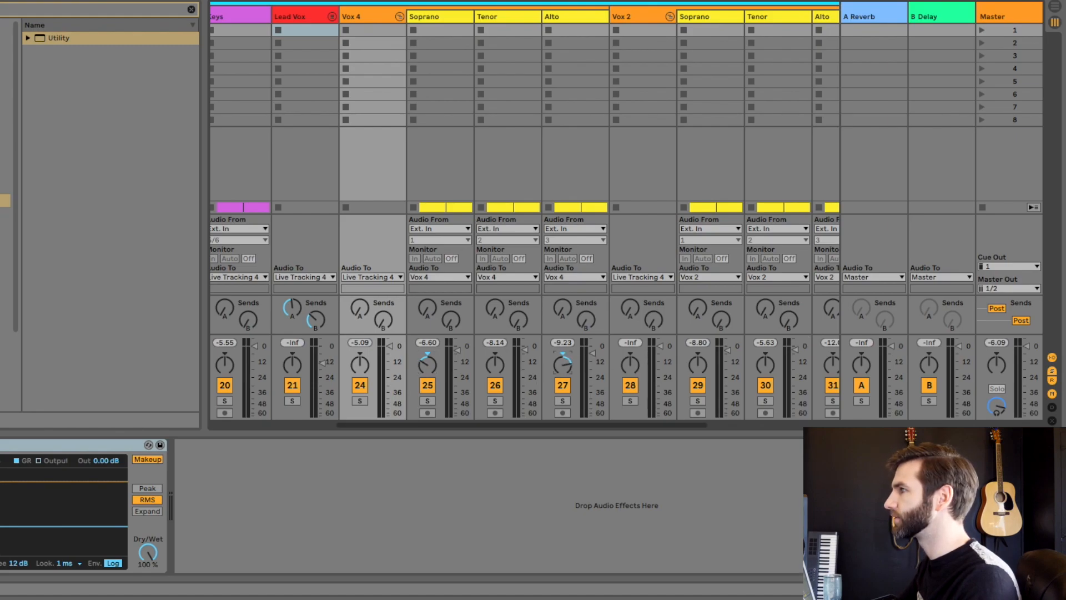
pyautogui.hscroll(2, 608, 365)
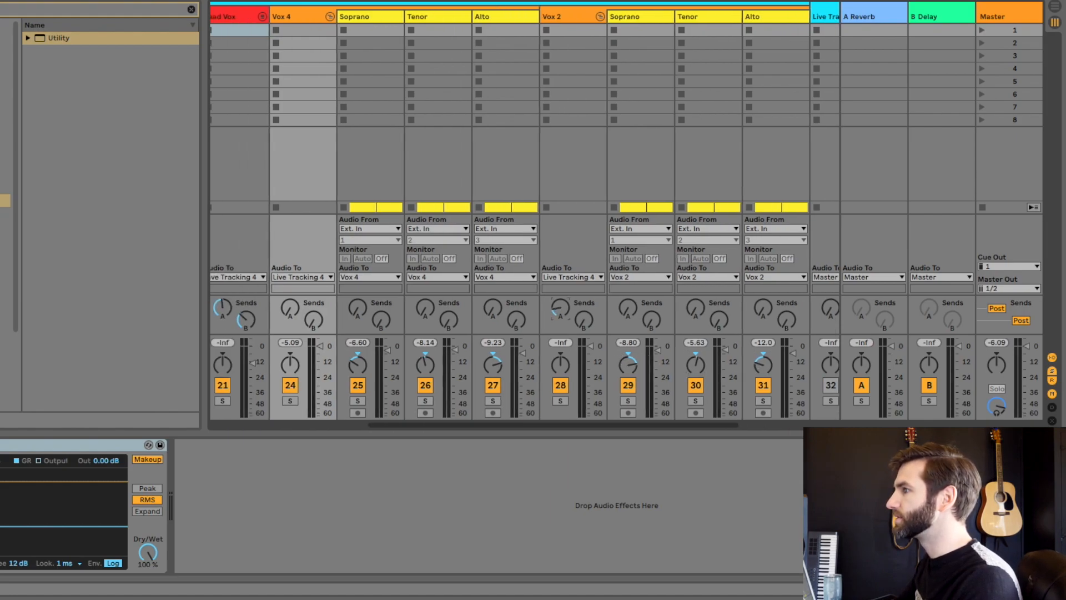
# Step: Set the reverb and delay sends to -24.5 and -44.0 dB on Vox 2, and -24.0 and -30.0 dB on Vox 4
pyautogui.moveTo(590, 327); pyautogui.dragTo(590, 317)
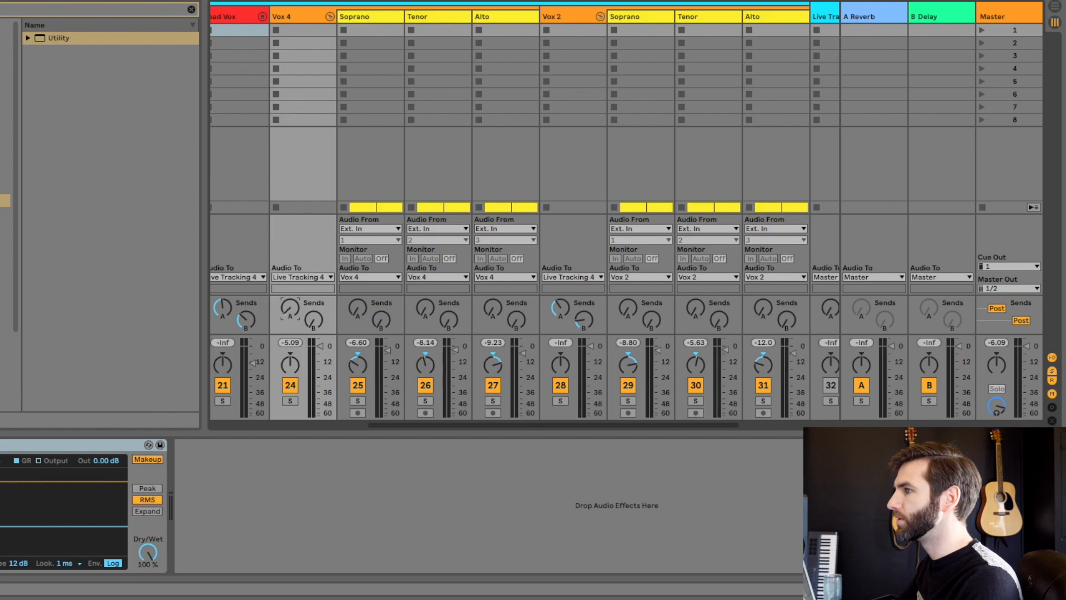
pyautogui.rightClick(309, 318)
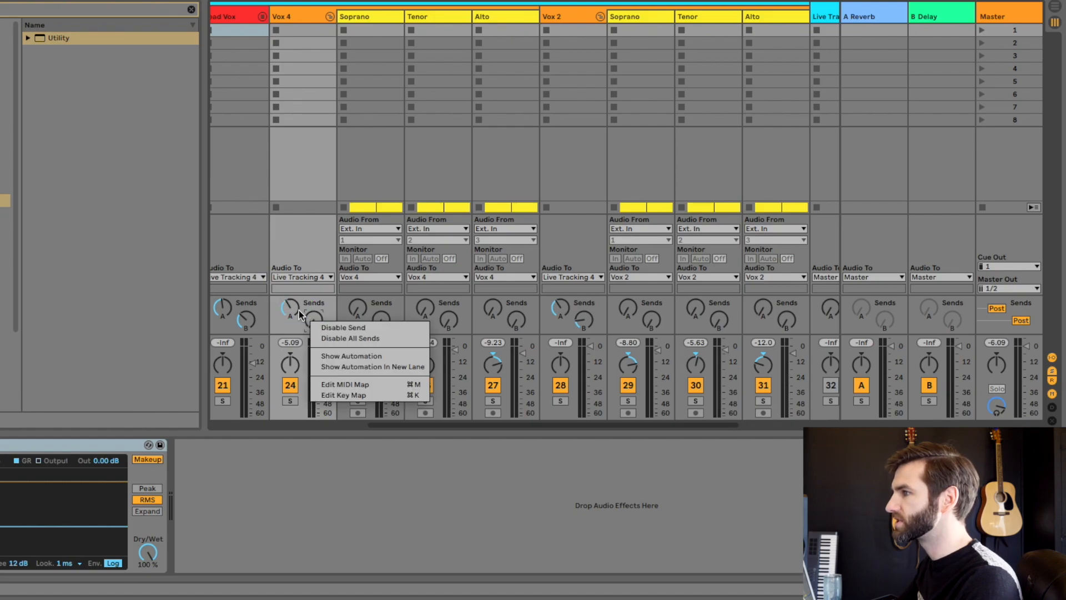
pyautogui.click(308, 318)
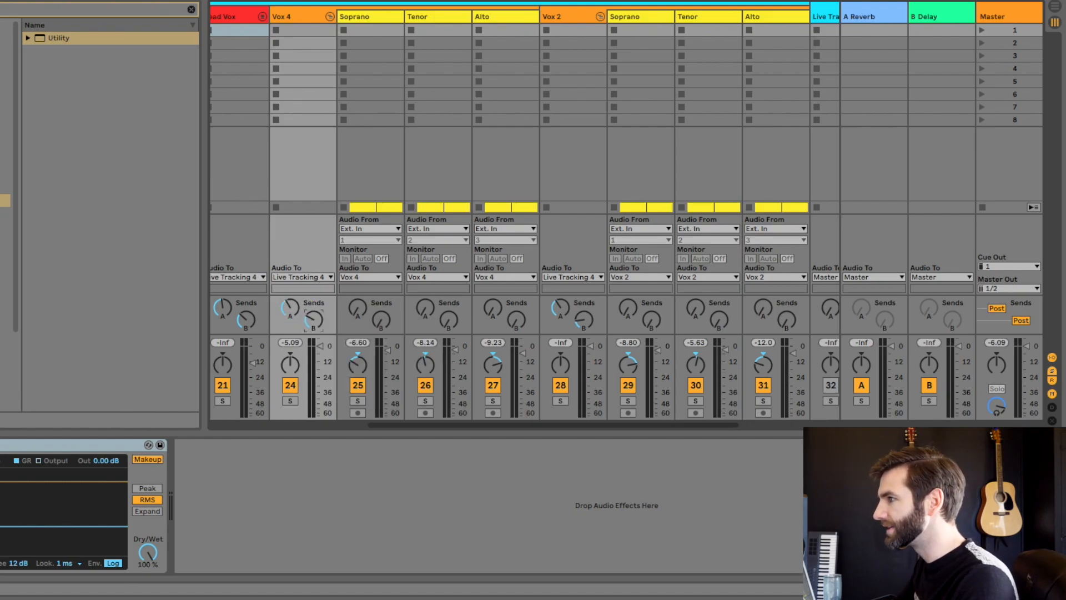
# Step: Group the Vox 4 and Vox 2 tracks together and rename the new group All Vocals
pyautogui.press('Tab')
pyautogui.click(856, 155)
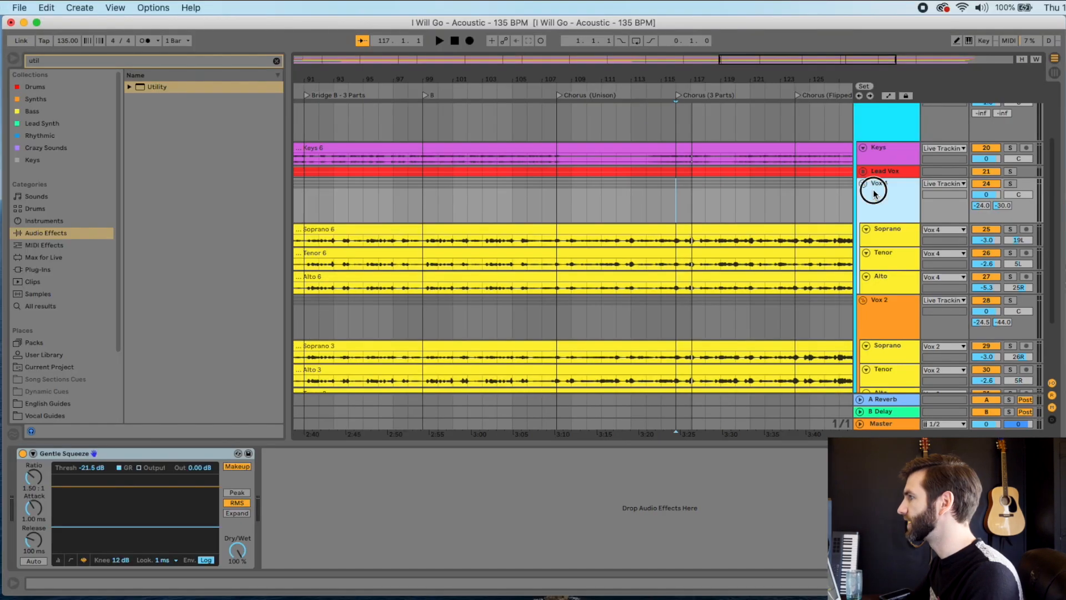
pyautogui.click(880, 308)
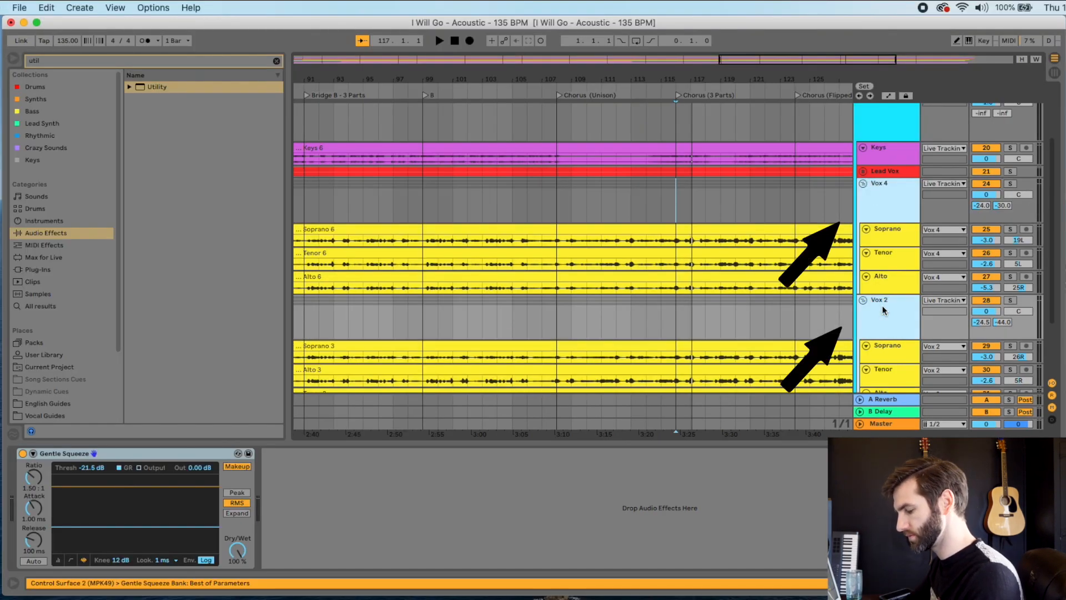
pyautogui.press('super+g')
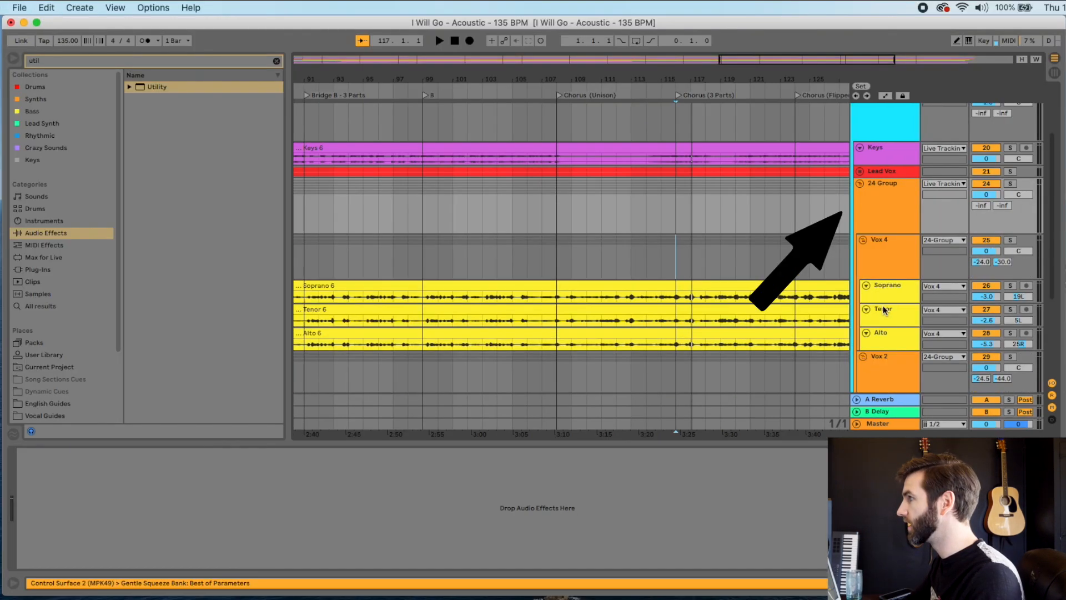
pyautogui.click(878, 215)
pyautogui.press('super+r')
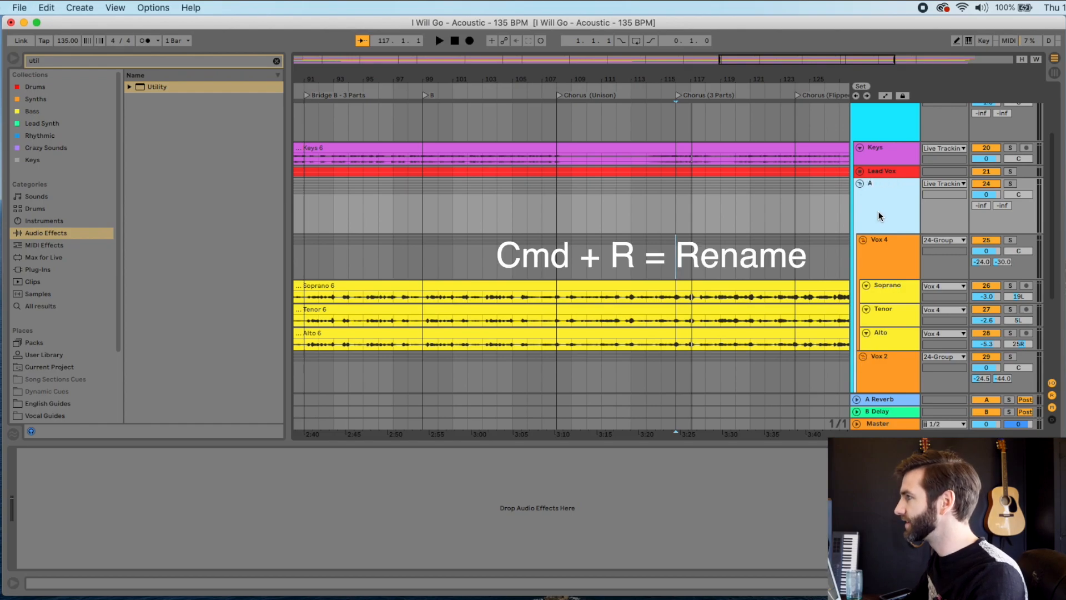
pyautogui.write('All Vocals')
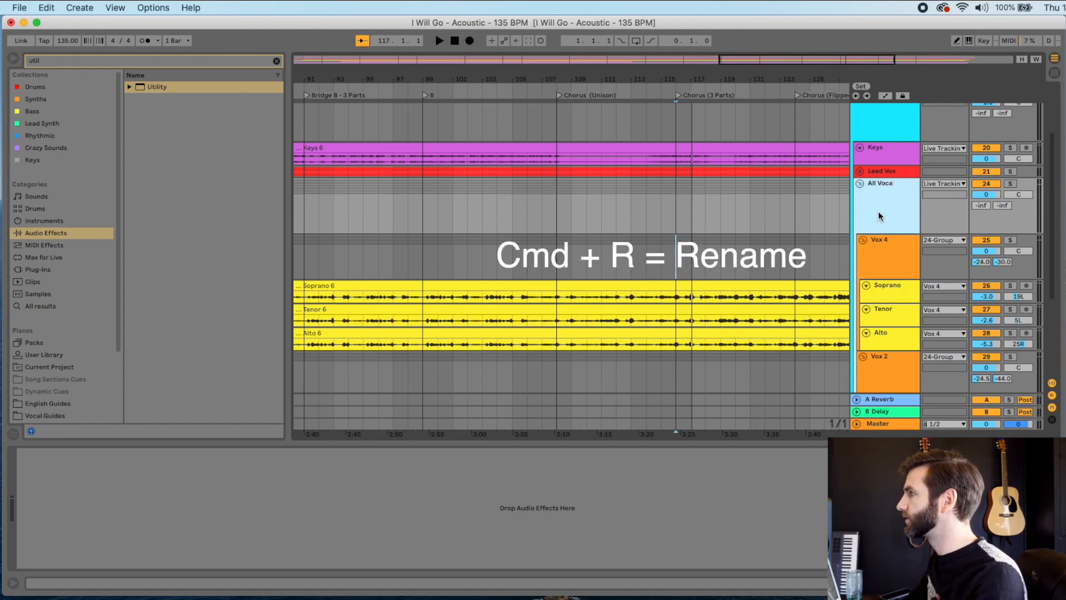
pyautogui.press('Return')
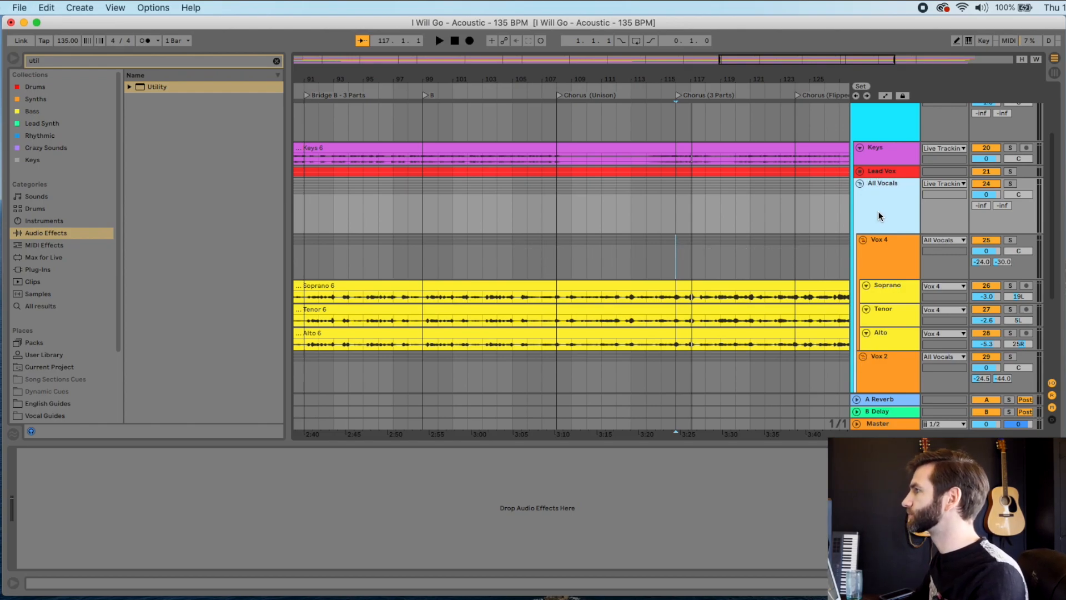
# Step: Solo the All Vocals group and start playback to hear the backing vocals alone
pyautogui.click(1009, 185)
pyautogui.click(1008, 184)
pyautogui.scroll(-5, 939, 352)
pyautogui.scroll(5, 940, 352)
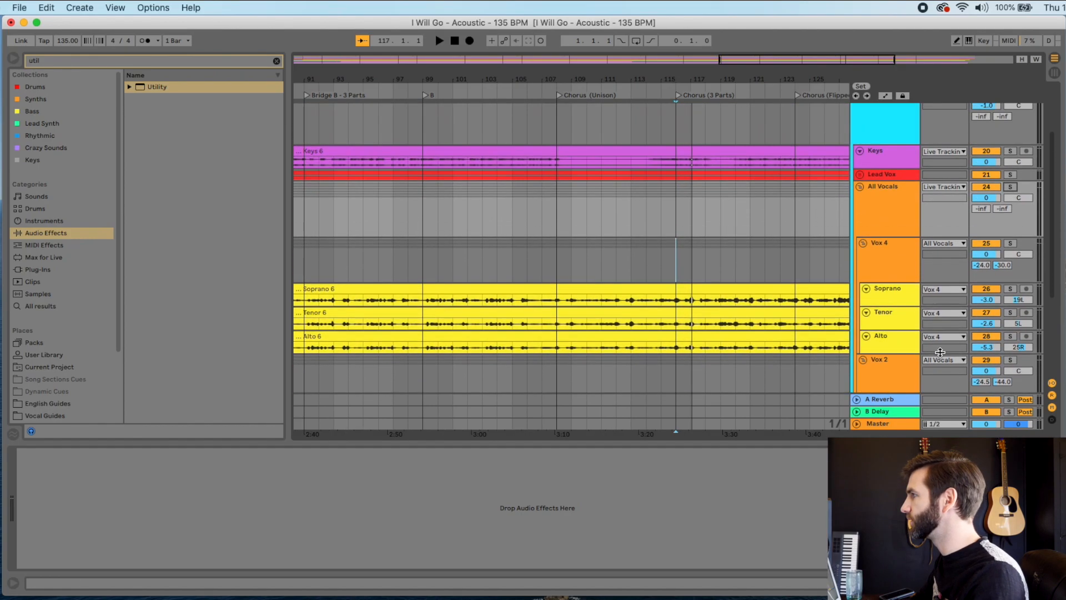
pyautogui.click(1008, 187)
pyautogui.press('space')
# Step: Lower the volume of Vox 4 to -5.3 dB and of Vox 2 to -7.5 dB in the mixer
pyautogui.press('Tab')
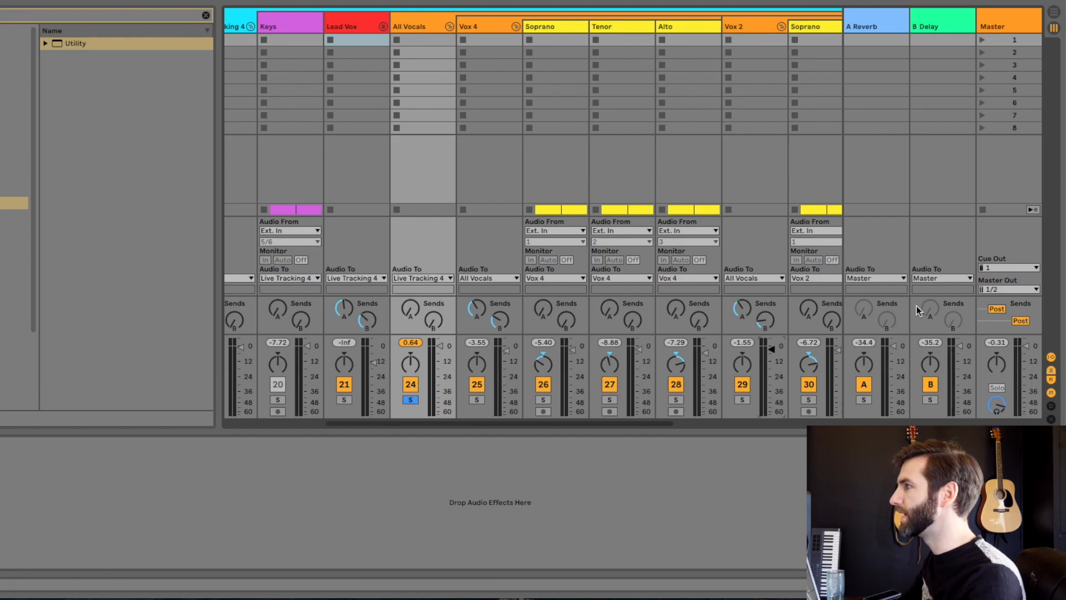
pyautogui.doubleClick(1004, 29)
pyautogui.doubleClick(1005, 24)
pyautogui.click(423, 26)
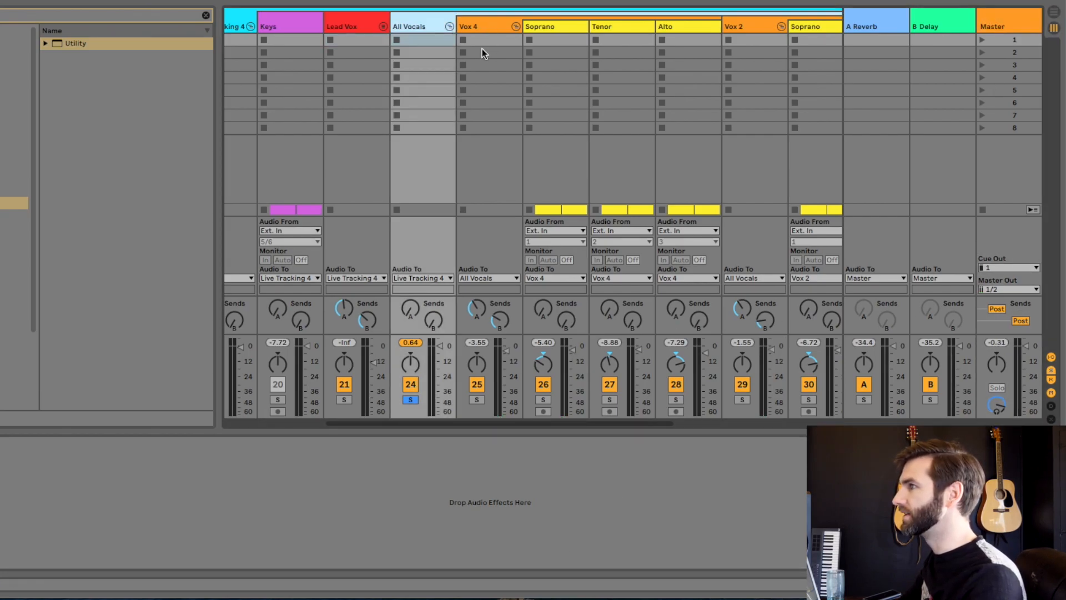
pyautogui.click(491, 29)
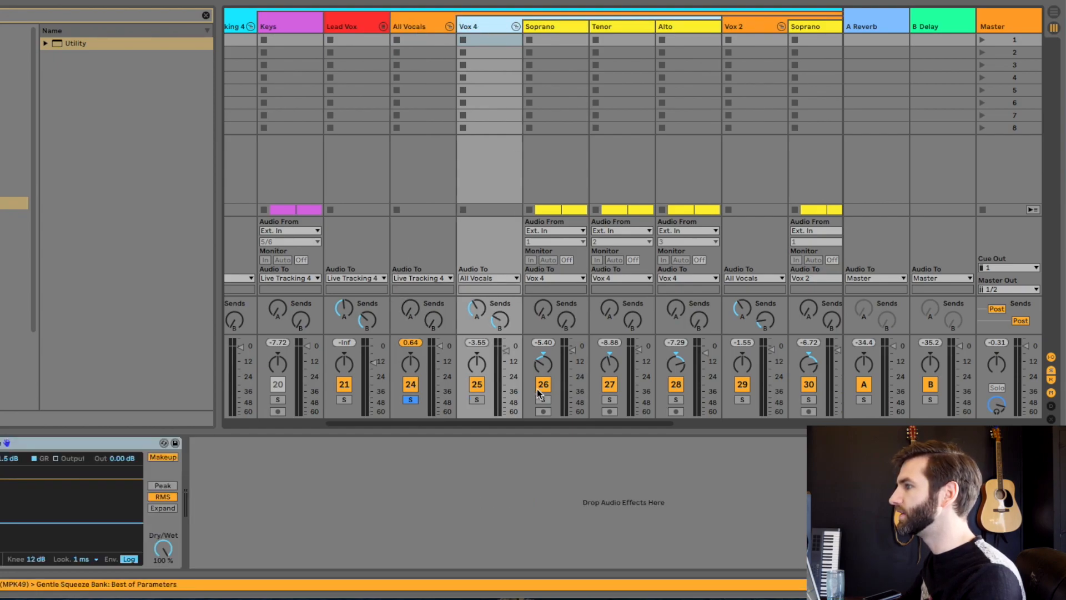
pyautogui.click(506, 350)
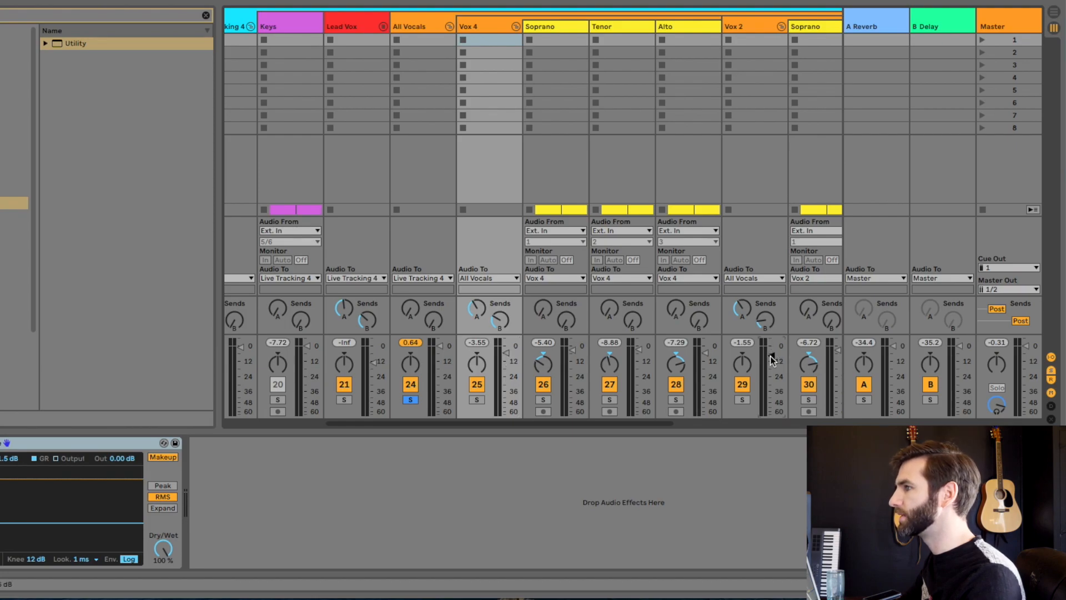
pyautogui.press('Tab')
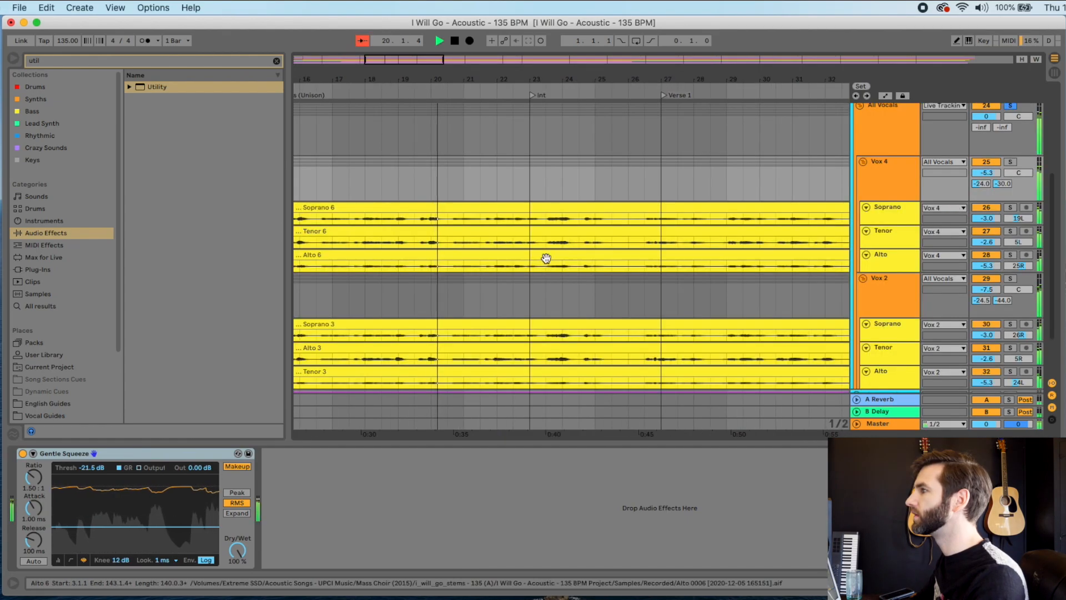
# Step: Show the effects chain of the Vox 4 Soprano track, dismiss its Auto-Tune Access window and continue listening to the backing vocals
pyautogui.click(888, 219)
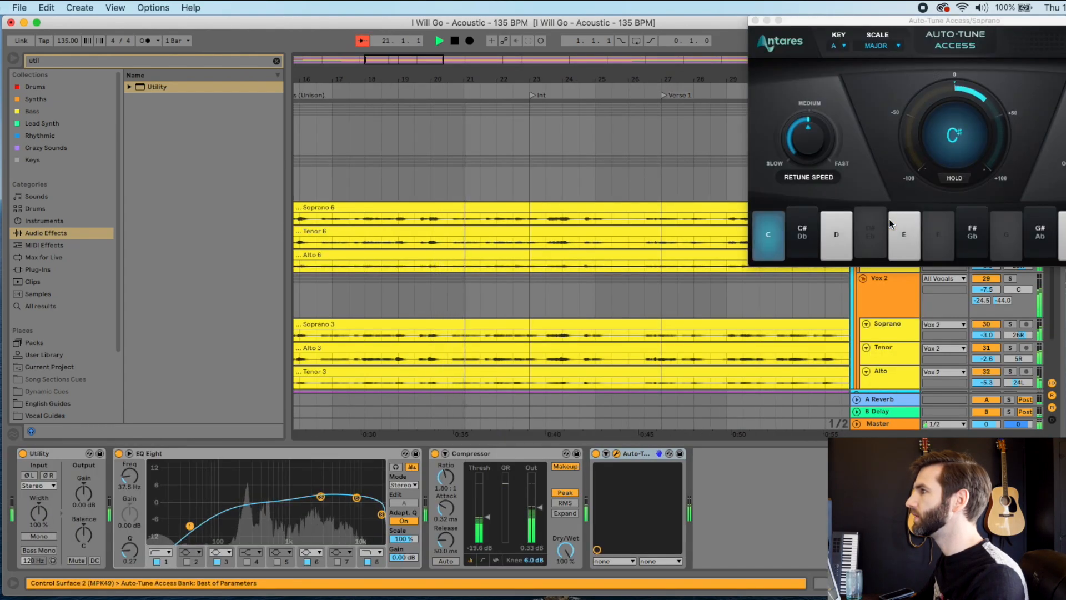
pyautogui.click(755, 21)
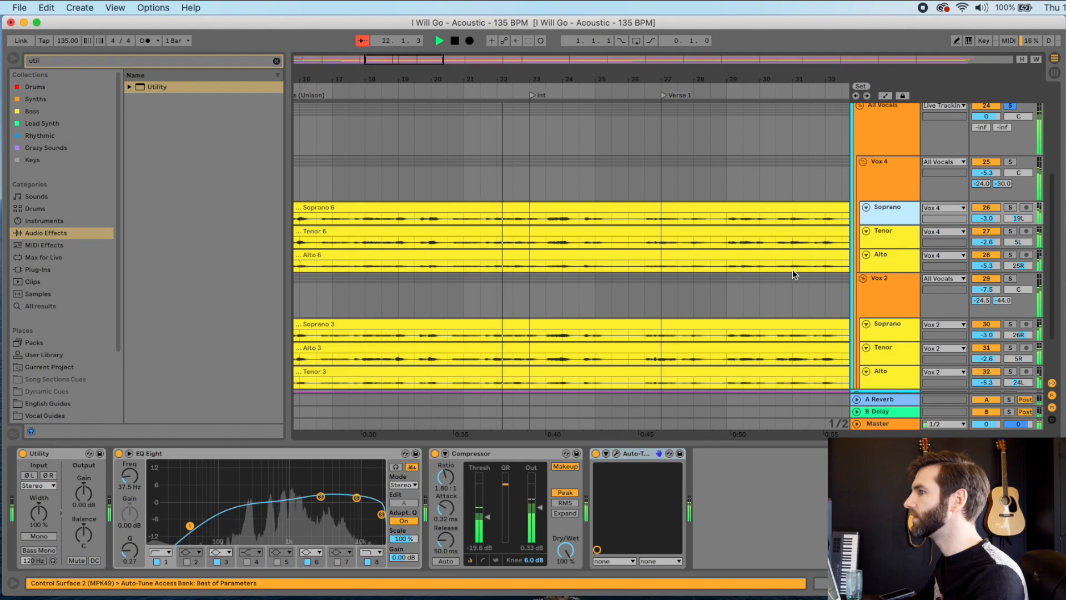
pyautogui.moveTo(554, 80); pyautogui.dragTo(554, 97)
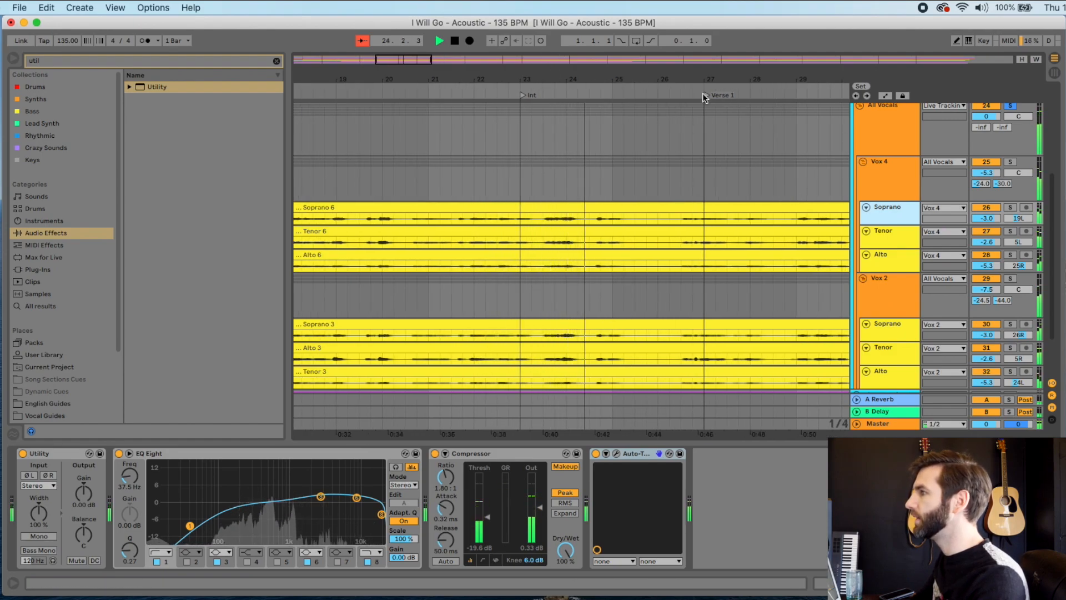
pyautogui.scroll(-3, 721, 162)
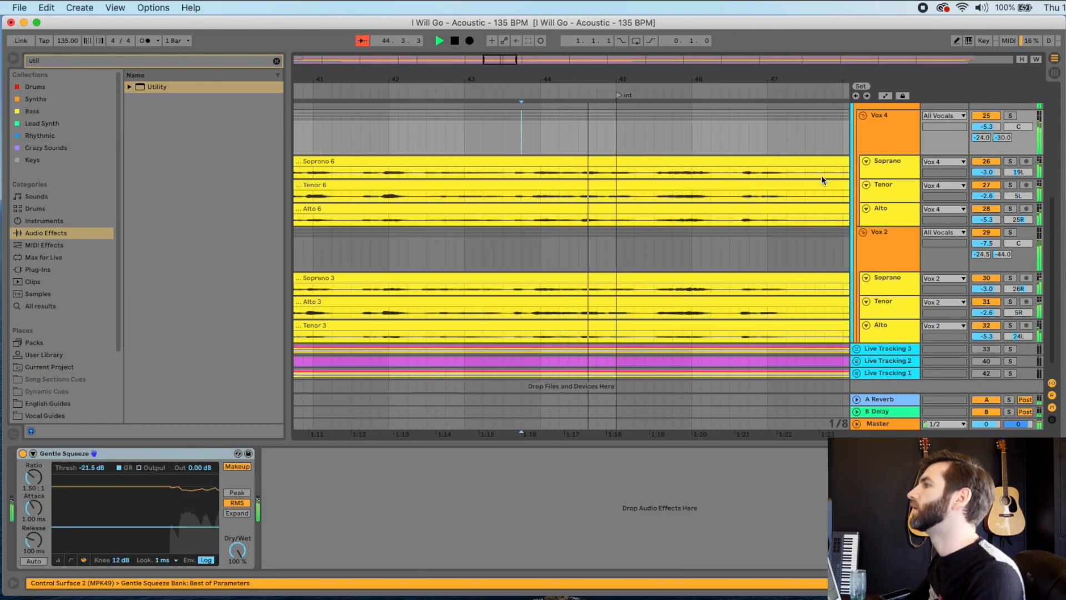
# Step: Solo each Vox 4 and Vox 2 part in turn around bar 44 and compare their tuning, finishing on the Vox 2 Alto
pyautogui.click(1009, 161)
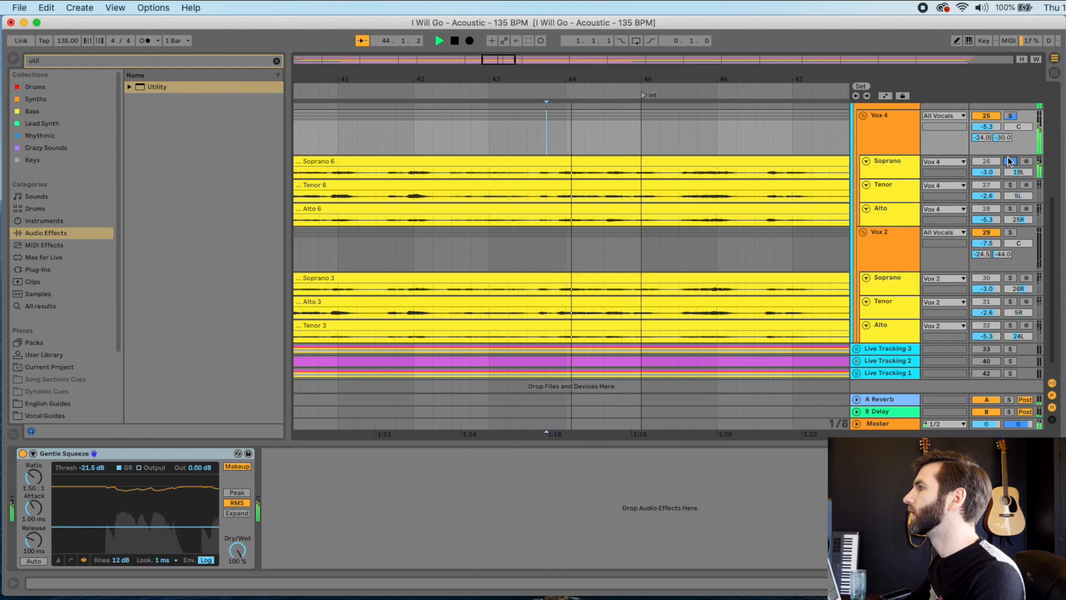
pyautogui.click(545, 143)
pyautogui.press('space')
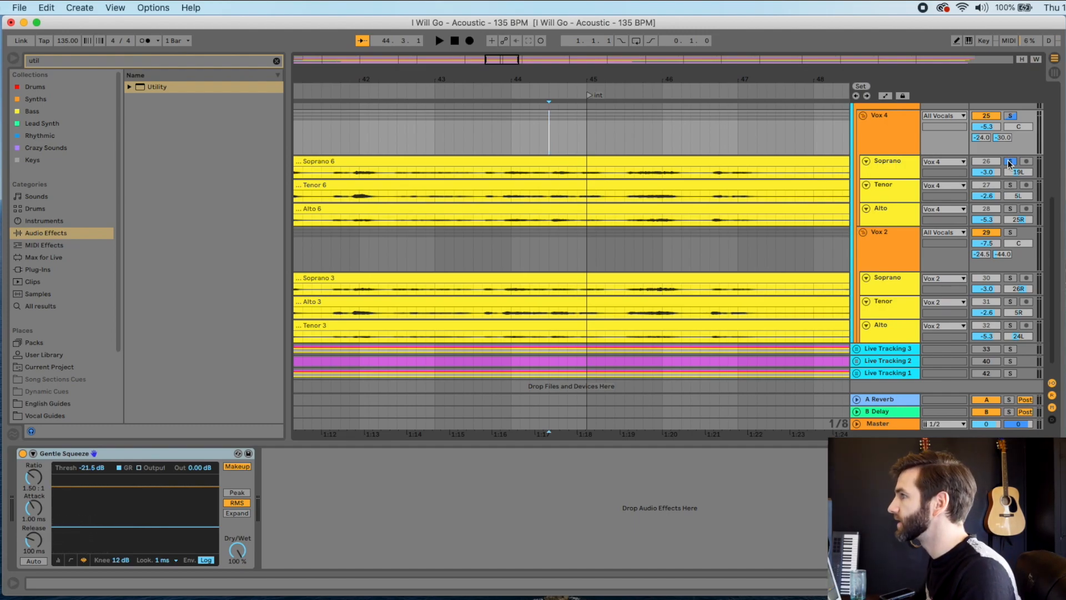
pyautogui.press('space')
pyautogui.click(1010, 185)
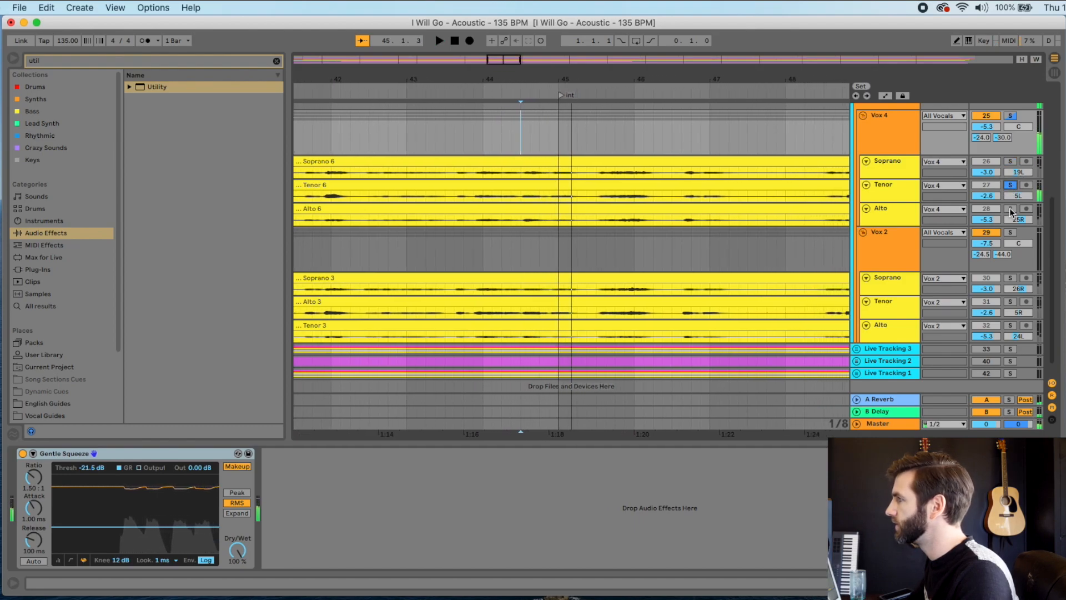
pyautogui.click(1010, 209)
pyautogui.click(1009, 278)
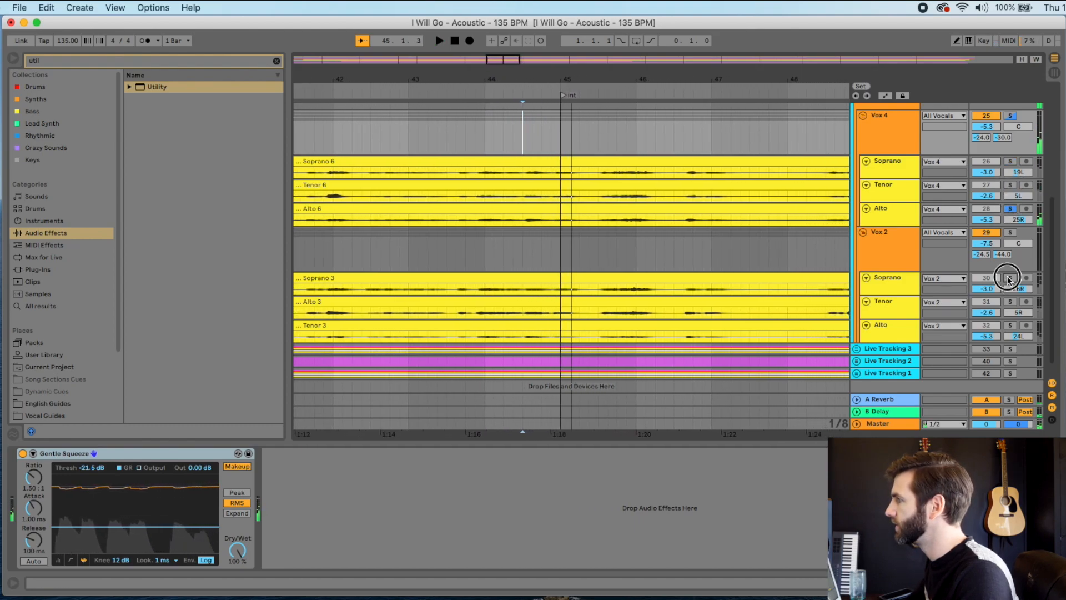
pyautogui.click(1010, 302)
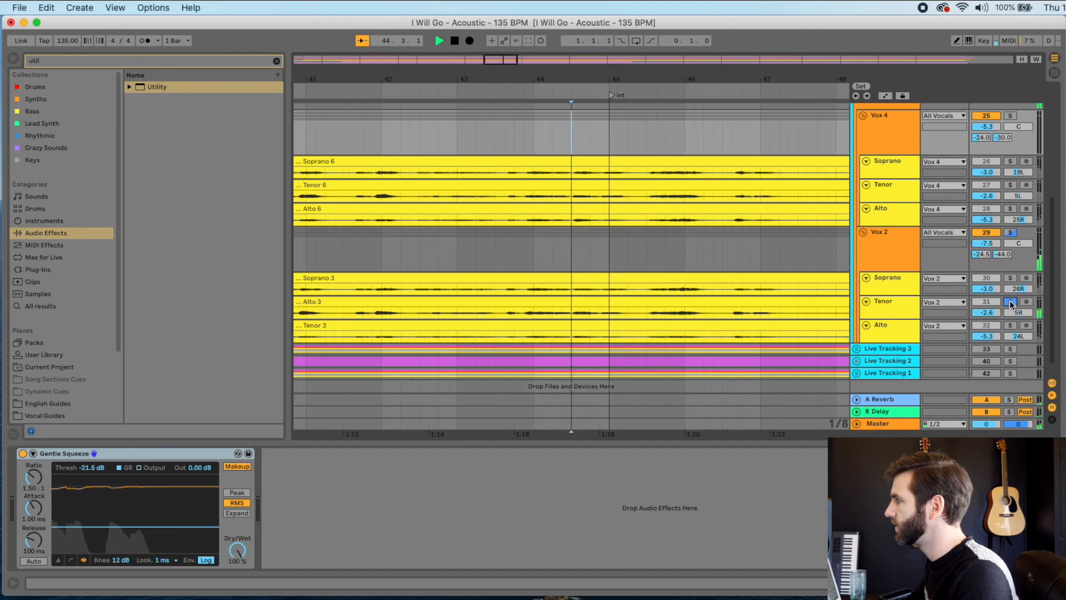
pyautogui.click(1009, 325)
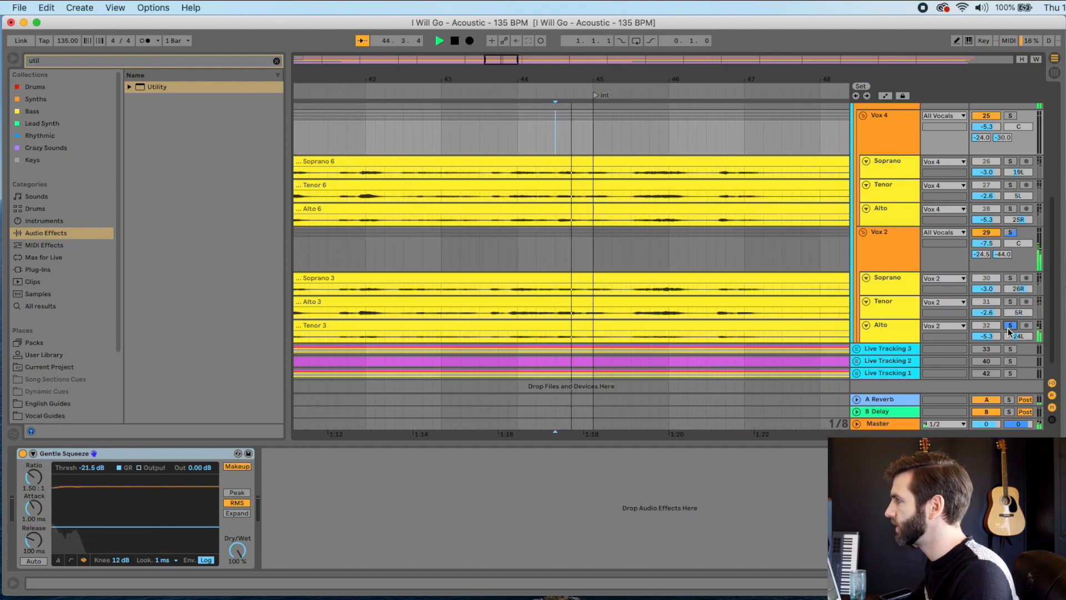
pyautogui.press('space')
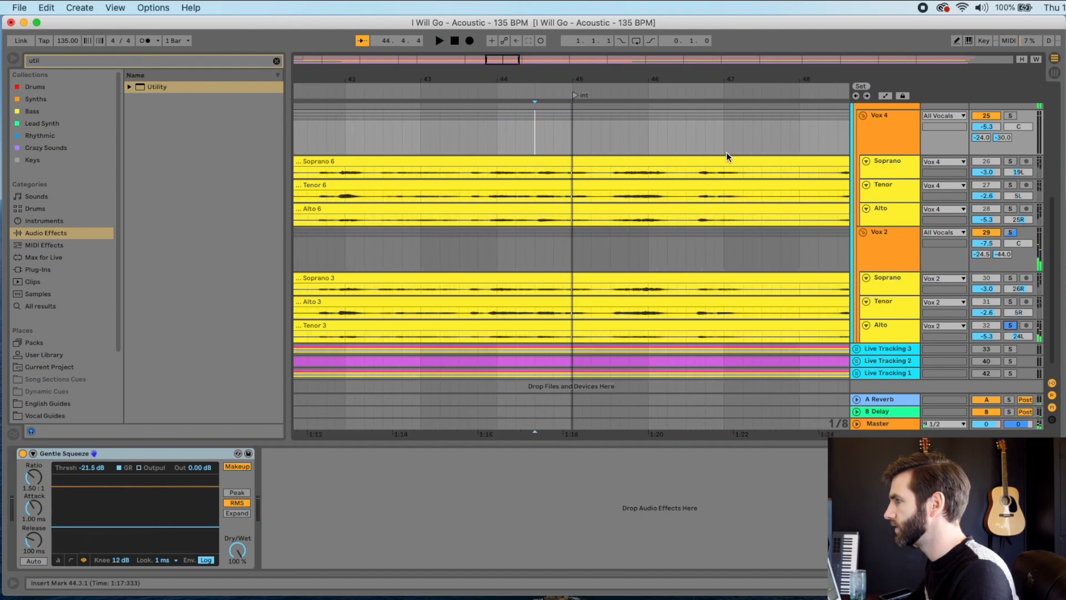
# Step: Split out the 44.3.1 to 44.3.4 section of the Tenor 3 clip on the Vox 2 Alto track and detune it to 33 ct
pyautogui.moveTo(553, 87); pyautogui.dragTo(551, 323)
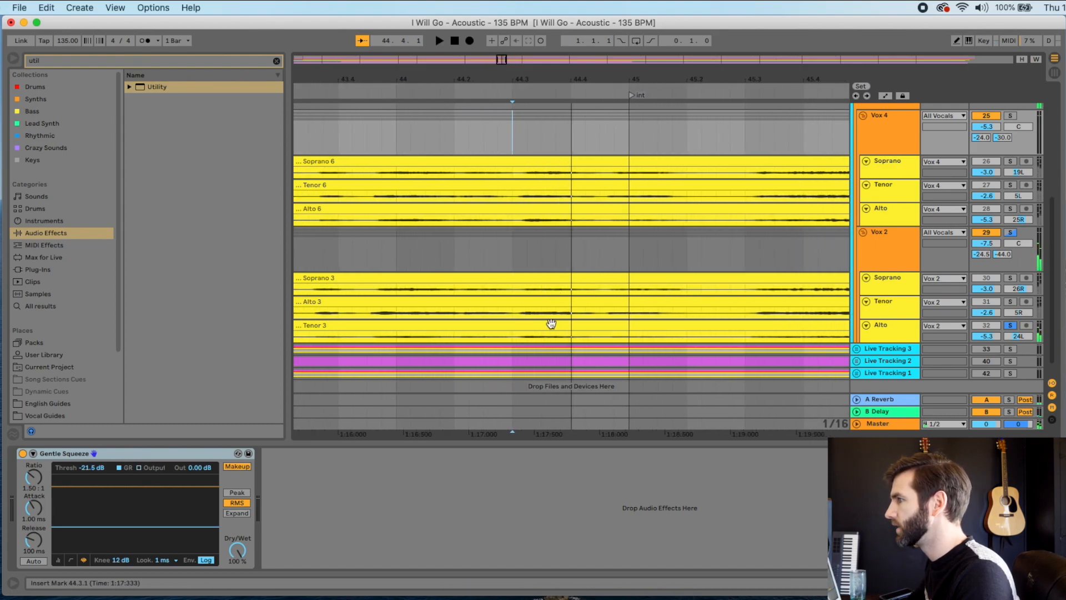
pyautogui.click(511, 333)
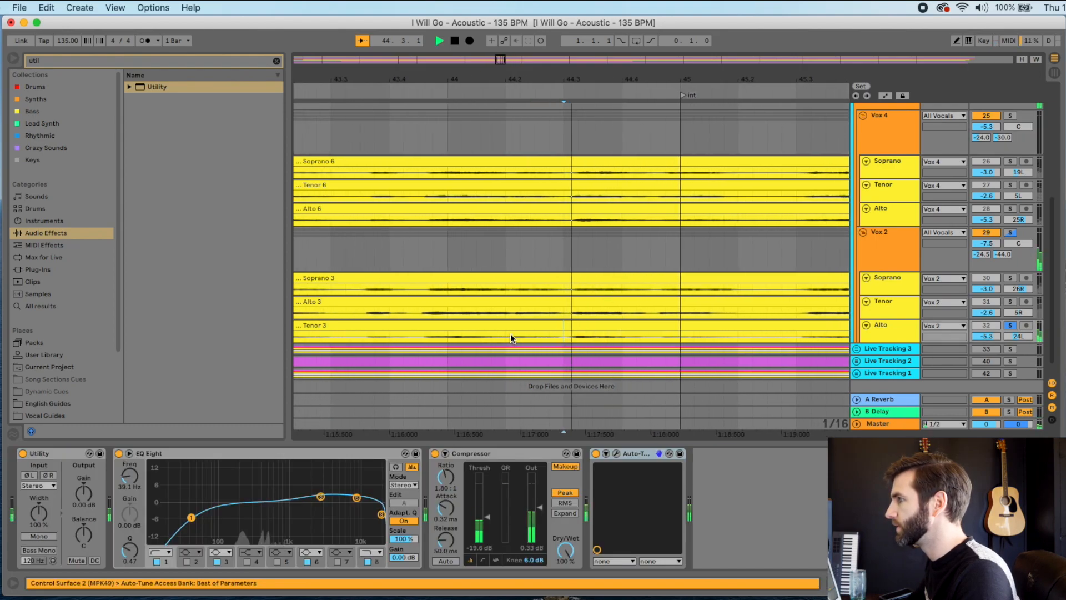
pyautogui.moveTo(518, 335); pyautogui.dragTo(557, 333)
pyautogui.press('super+e')
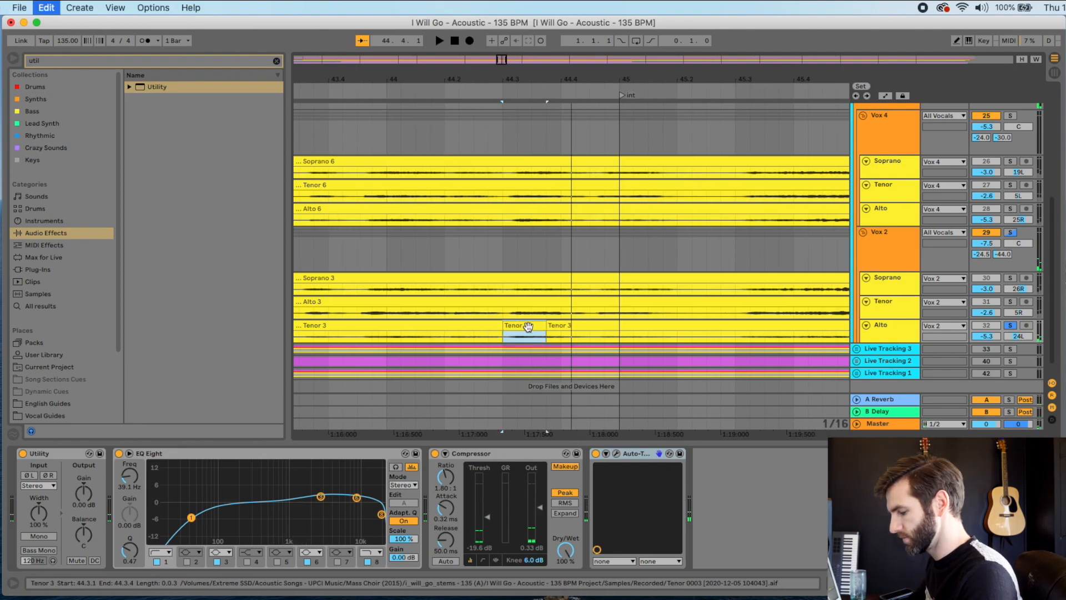
pyautogui.click(528, 326)
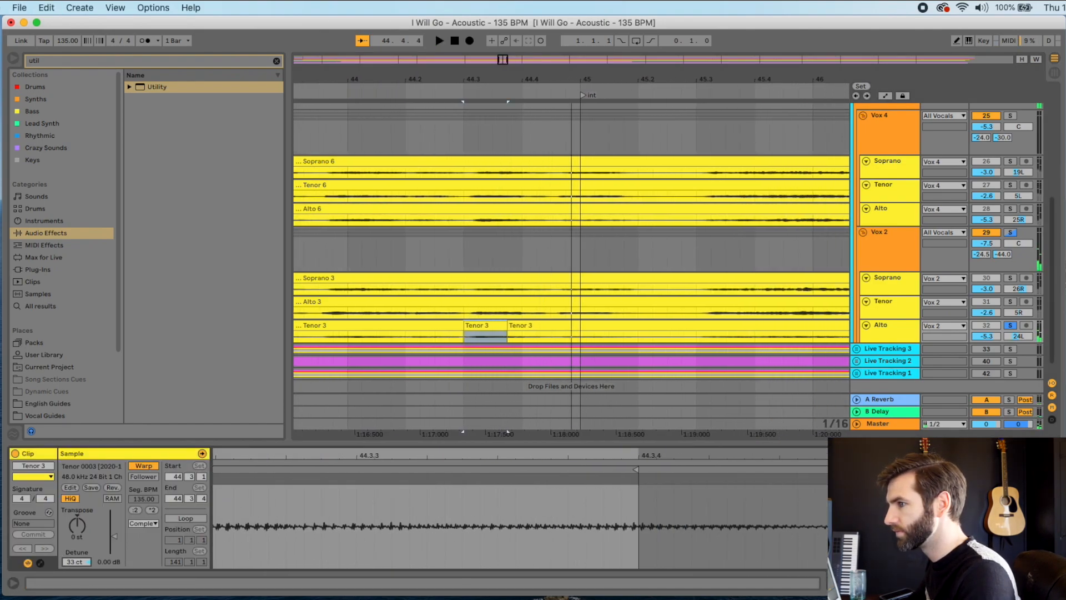
pyautogui.moveTo(76, 562); pyautogui.dragTo(76, 561)
pyautogui.press('space')
pyautogui.press('space')
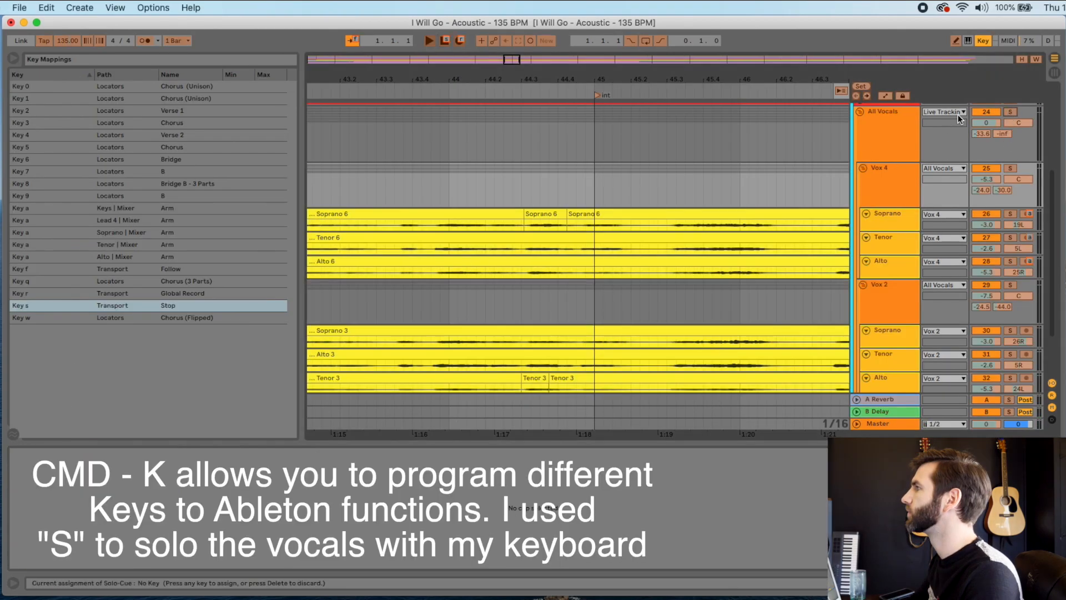
# Step: Map the letter S to the All Vocals group's solo and test toggling it while playing the passage around bar 44
pyautogui.click(1006, 112)
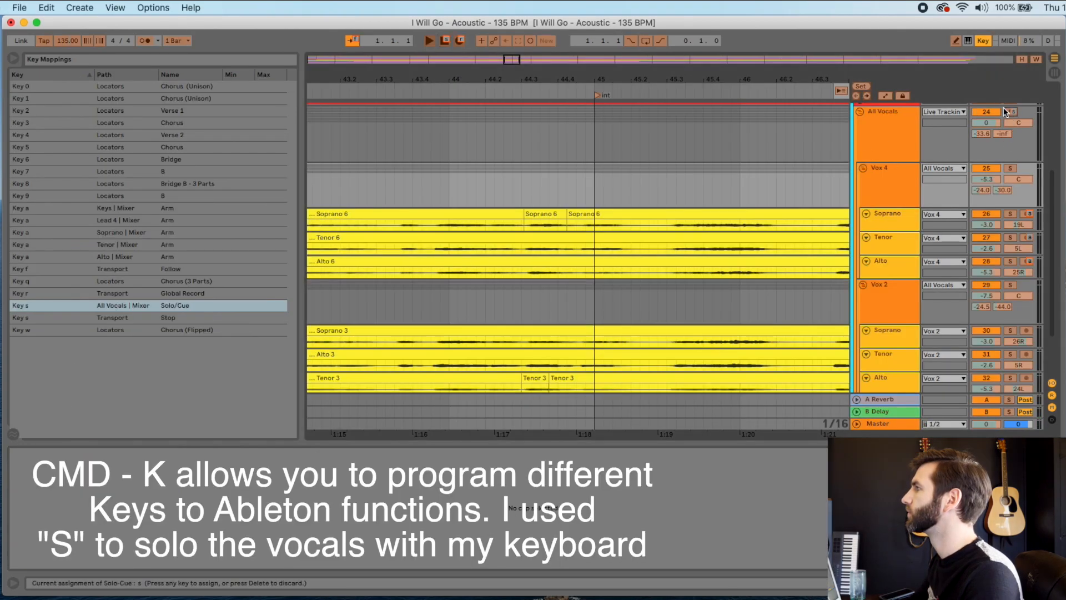
pyautogui.press('super+k')
pyautogui.click(563, 182)
pyautogui.press('space')
pyautogui.press('s')
pyautogui.press('space')
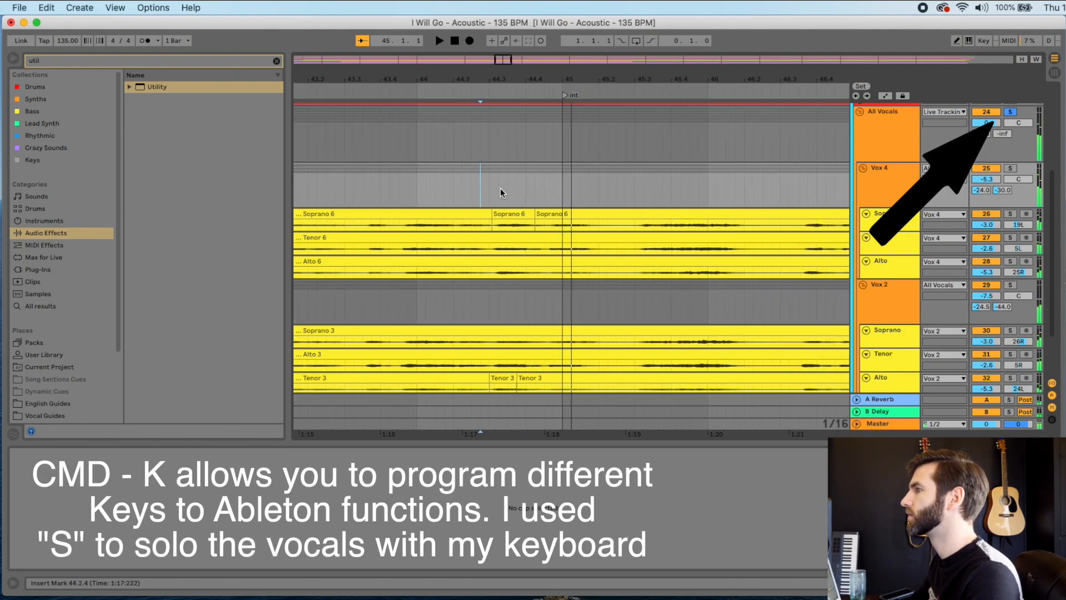
pyautogui.click(500, 193)
pyautogui.press('space')
pyautogui.press('s')
pyautogui.press('space')
pyautogui.press('super+k')
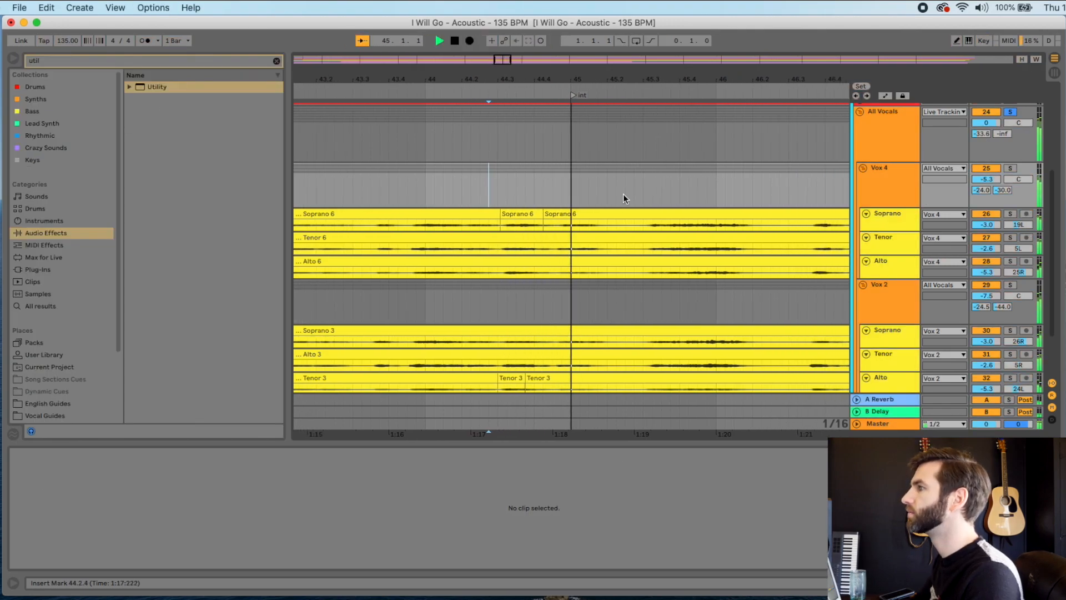
# Step: Play the backing vocals leading into the chorus at bar 59 and check the levels of their parts in the mixer
pyautogui.scroll(-1, 623, 195)
pyautogui.press('-')
pyautogui.press('-')
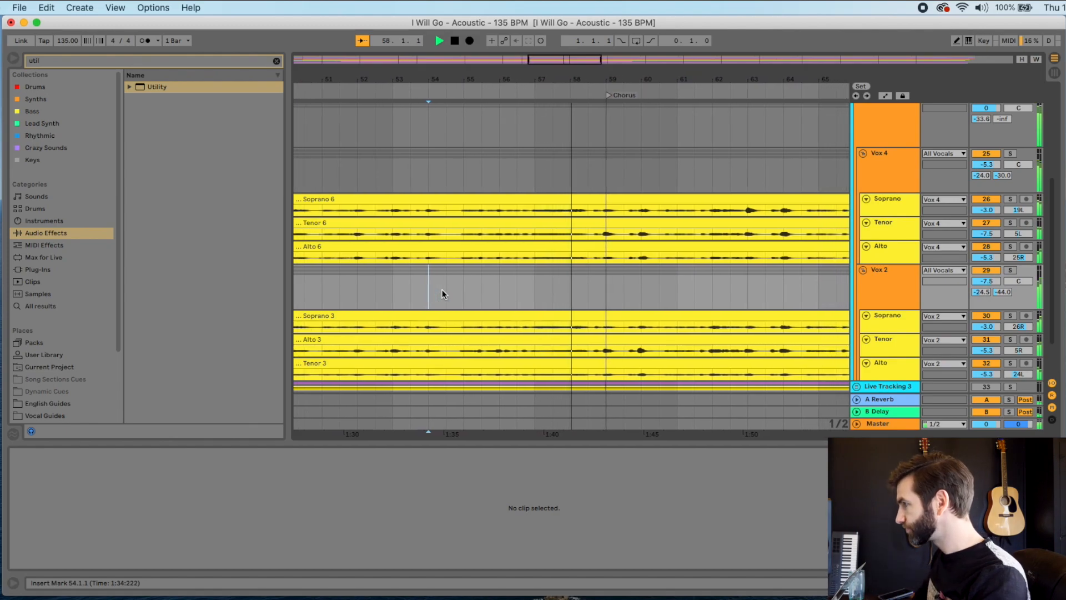
pyautogui.press('Tab')
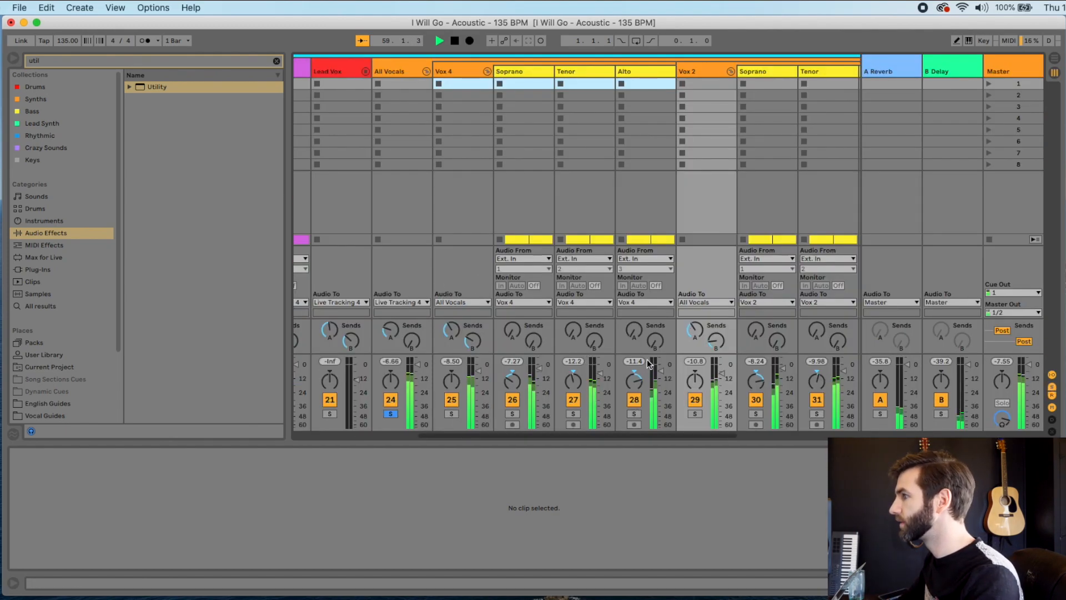
pyautogui.press('Tab')
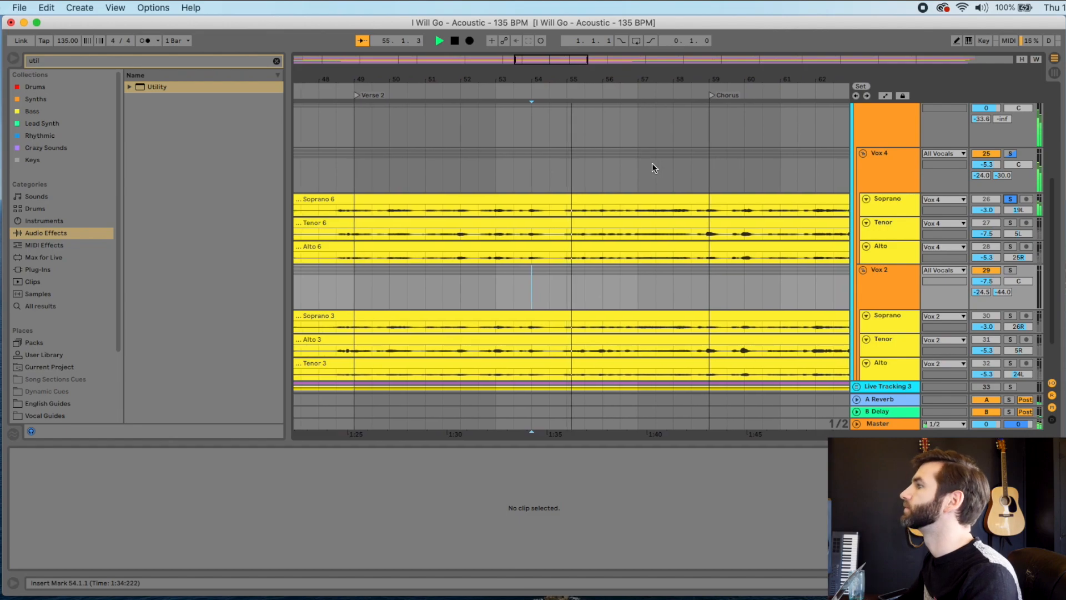
pyautogui.scroll(-2, 688, 170)
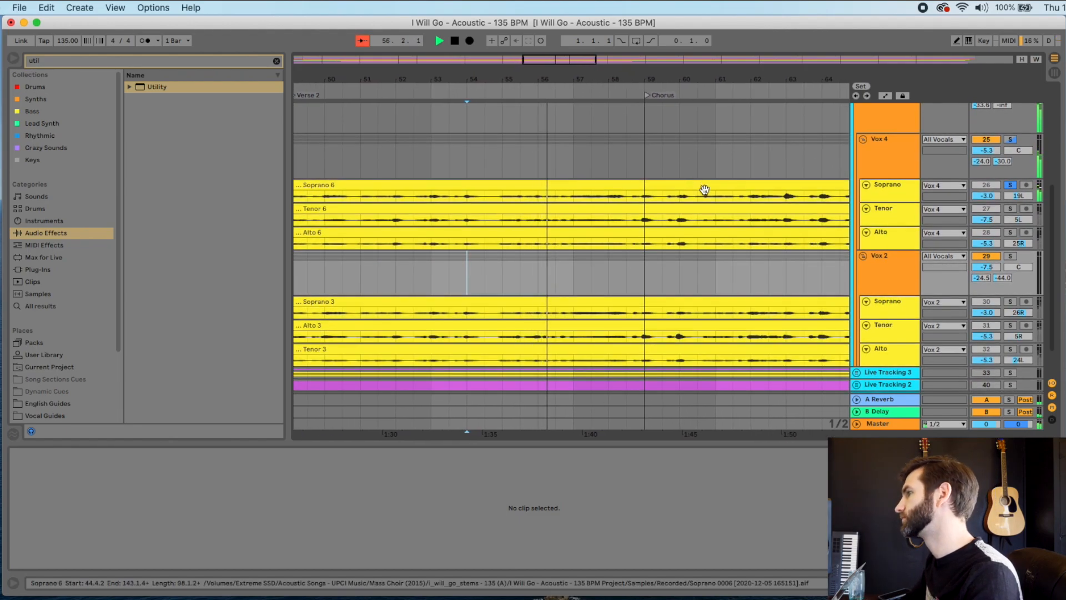
pyautogui.moveTo(621, 79); pyautogui.dragTo(621, 89)
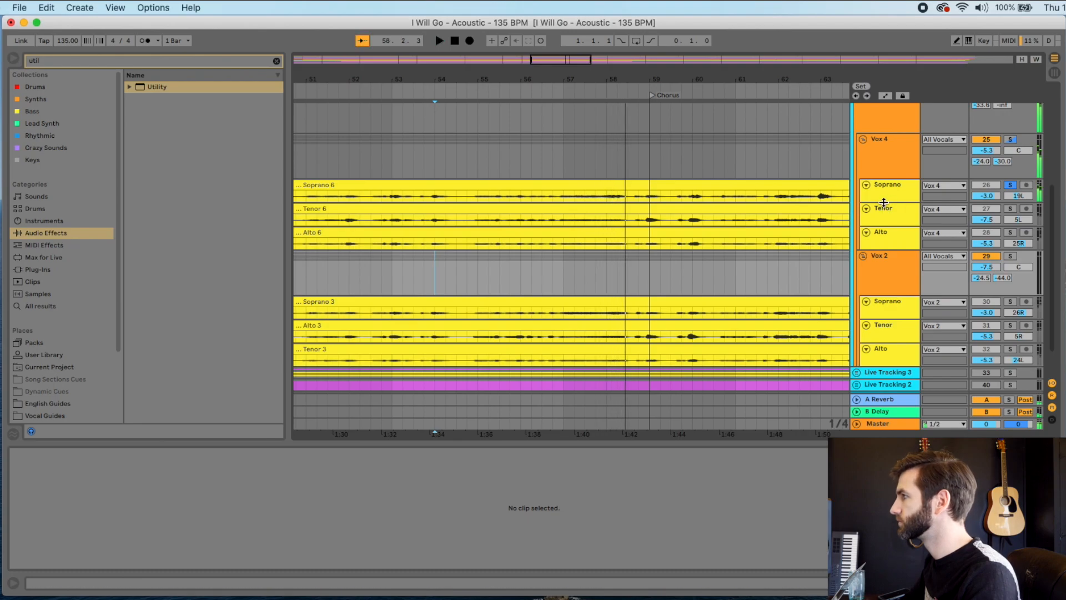
# Step: Increase the track height of the Vox 4 Soprano, Vox 2 Alto and Vox 2 Soprano to enlarge their waveforms
pyautogui.moveTo(883, 203); pyautogui.dragTo(884, 211)
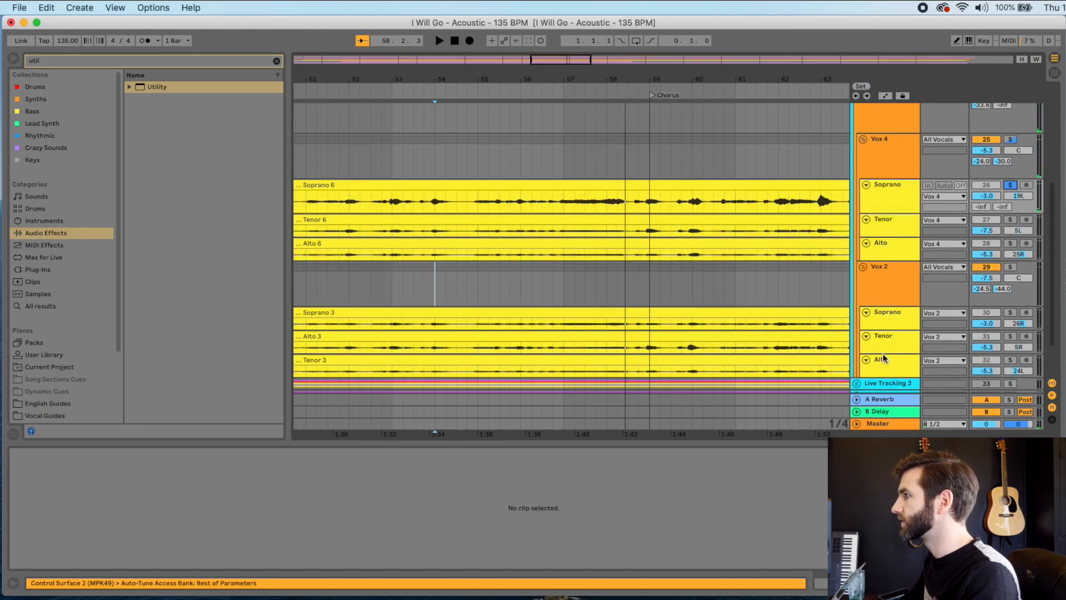
pyautogui.moveTo(885, 376); pyautogui.dragTo(885, 383)
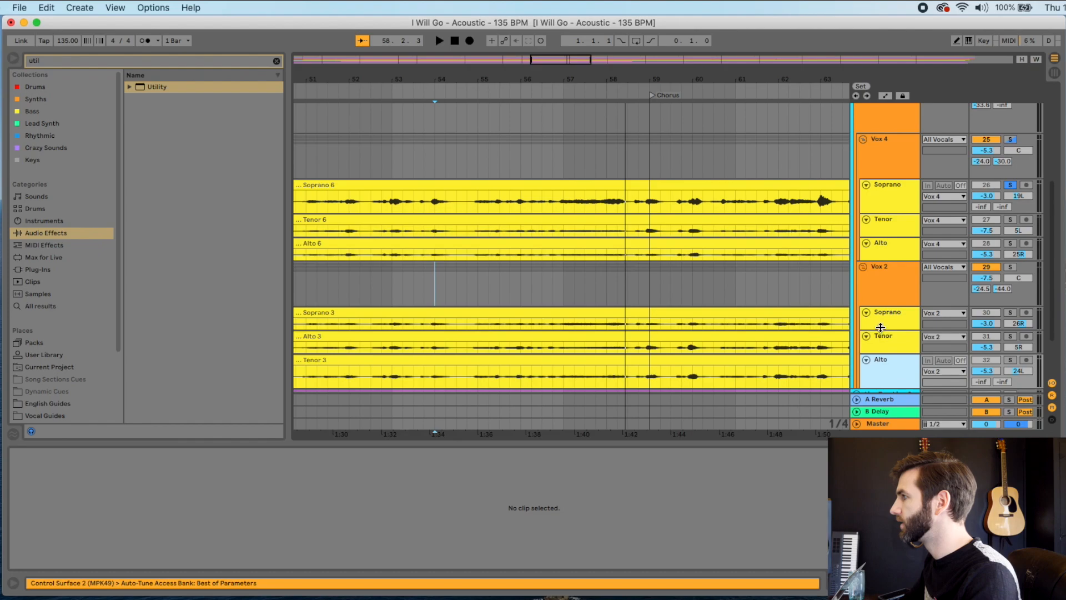
pyautogui.moveTo(881, 327); pyautogui.dragTo(881, 337)
pyautogui.click(567, 289)
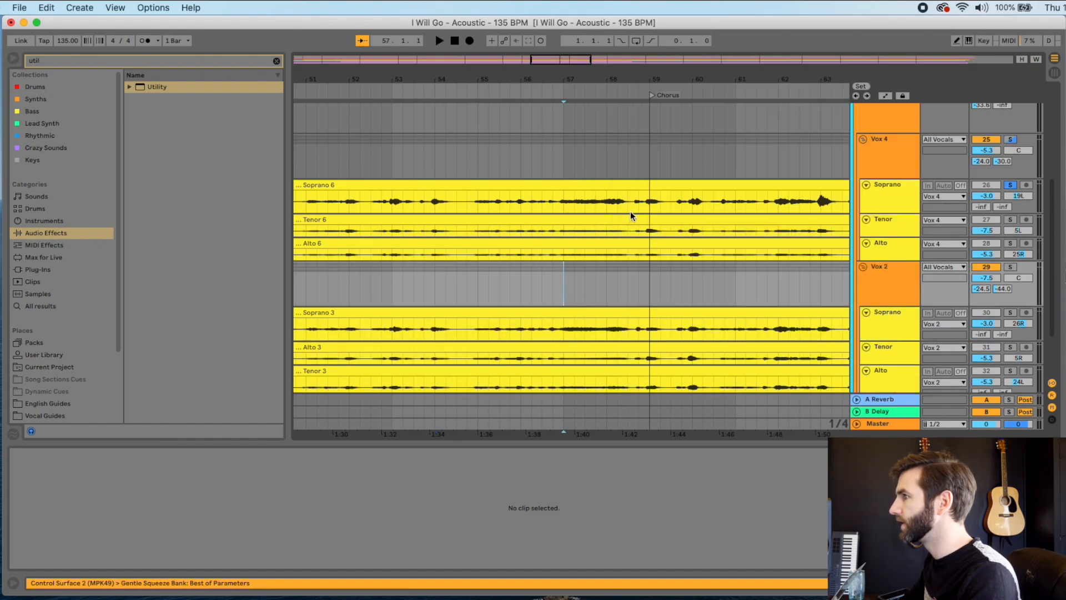
# Step: Split out the Soprano 6 section from 56.4.3 to 58.3.1, lower its clip volume to -3.94 dB and play it back
pyautogui.moveTo(633, 209); pyautogui.dragTo(556, 209)
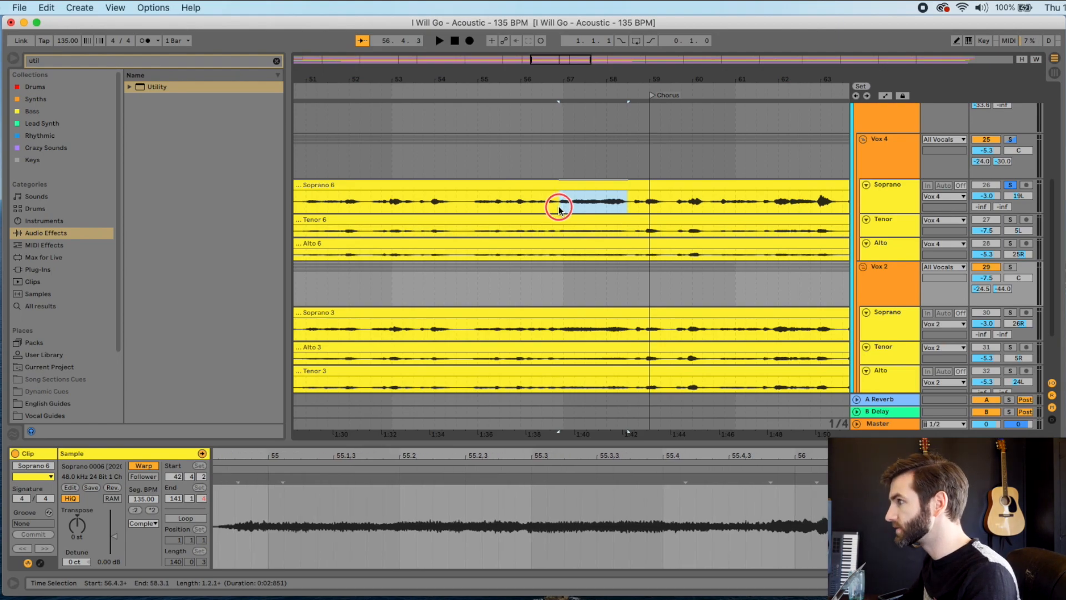
pyautogui.press('super+e')
pyautogui.moveTo(112, 531); pyautogui.dragTo(112, 540)
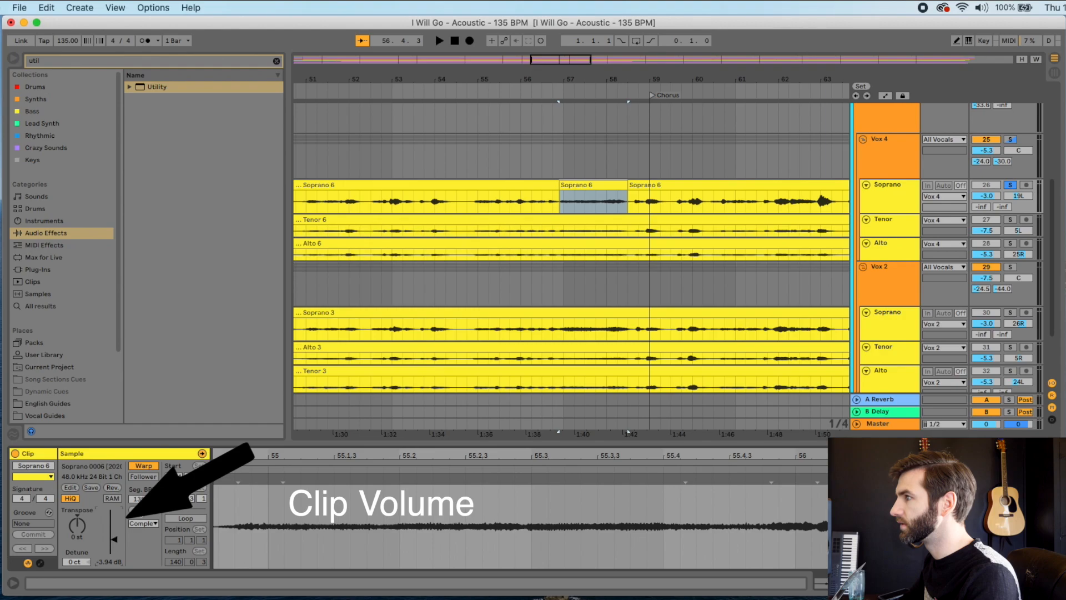
pyautogui.click(530, 157)
pyautogui.press('space')
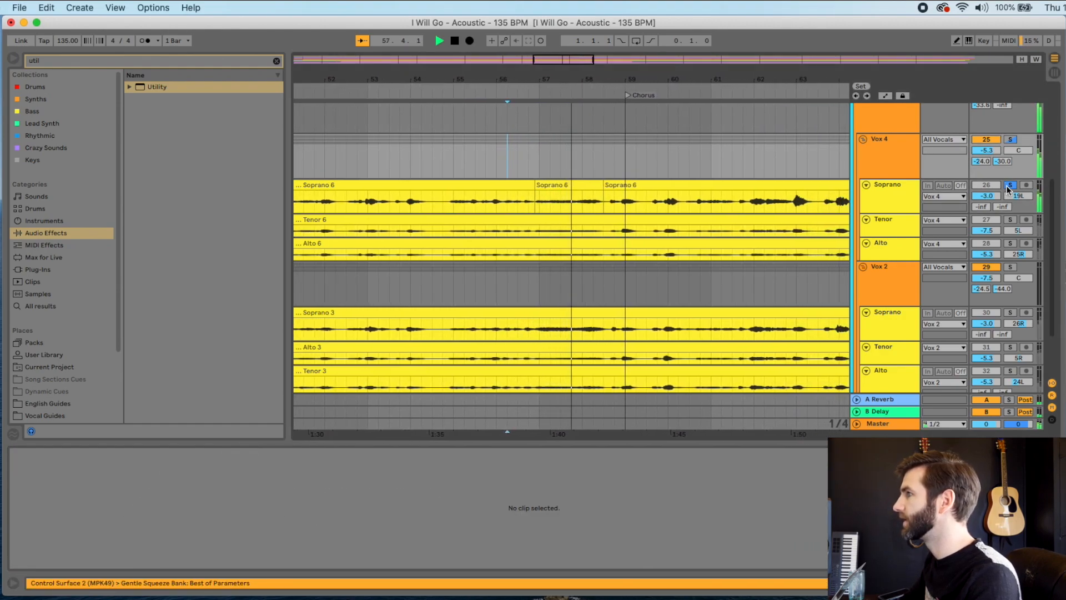
# Step: Solo the Vox 2 Soprano and listen to it from just before the chorus at bar 59
pyautogui.click(1009, 313)
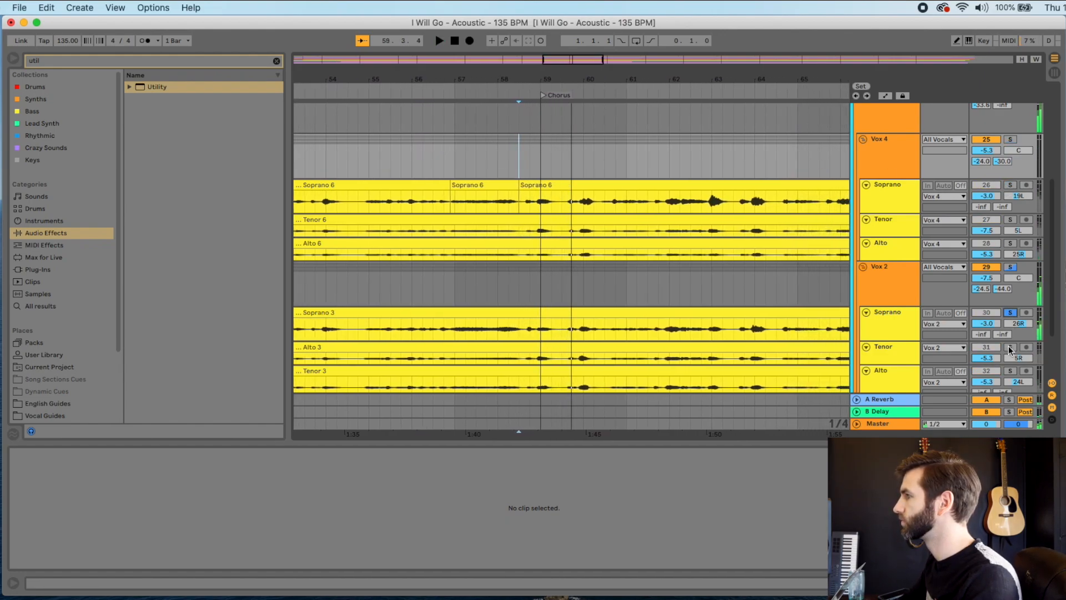
pyautogui.press('space')
pyautogui.click(509, 326)
pyautogui.press('space')
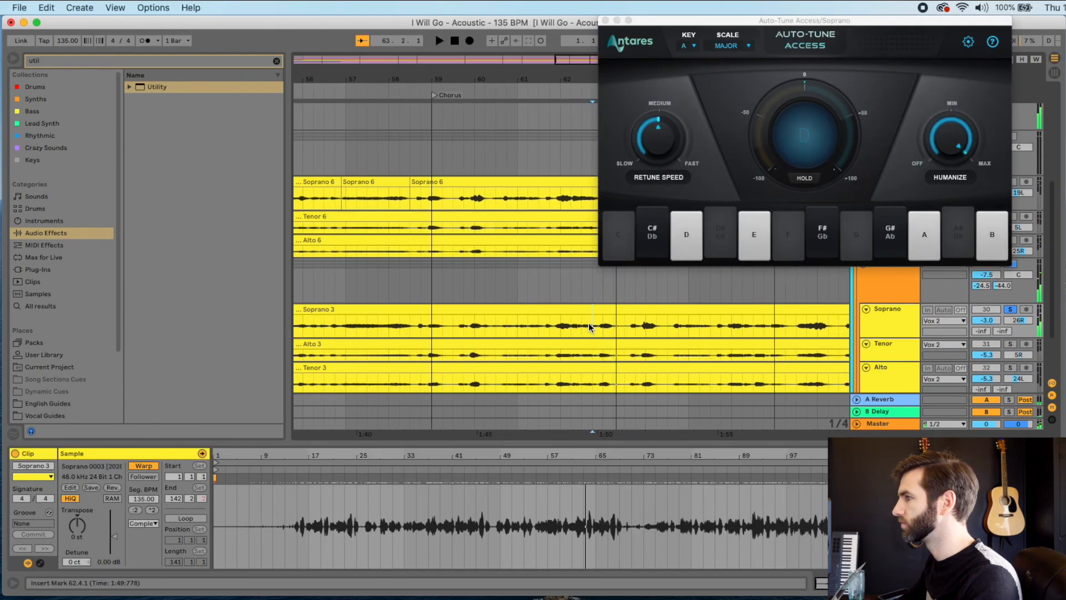
pyautogui.click(413, 296)
pyautogui.press('space')
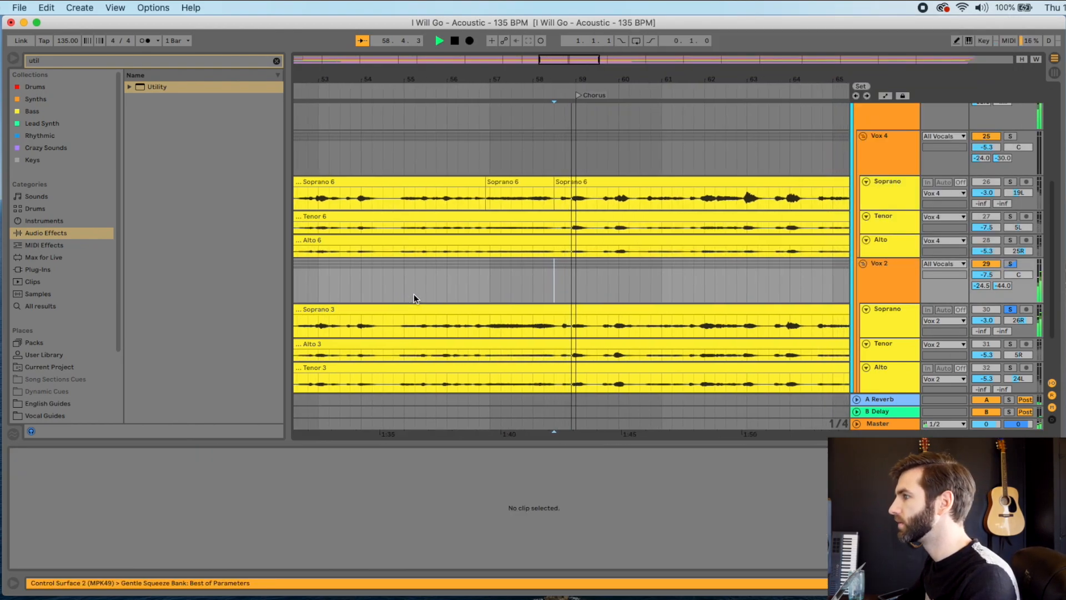
pyautogui.press('space')
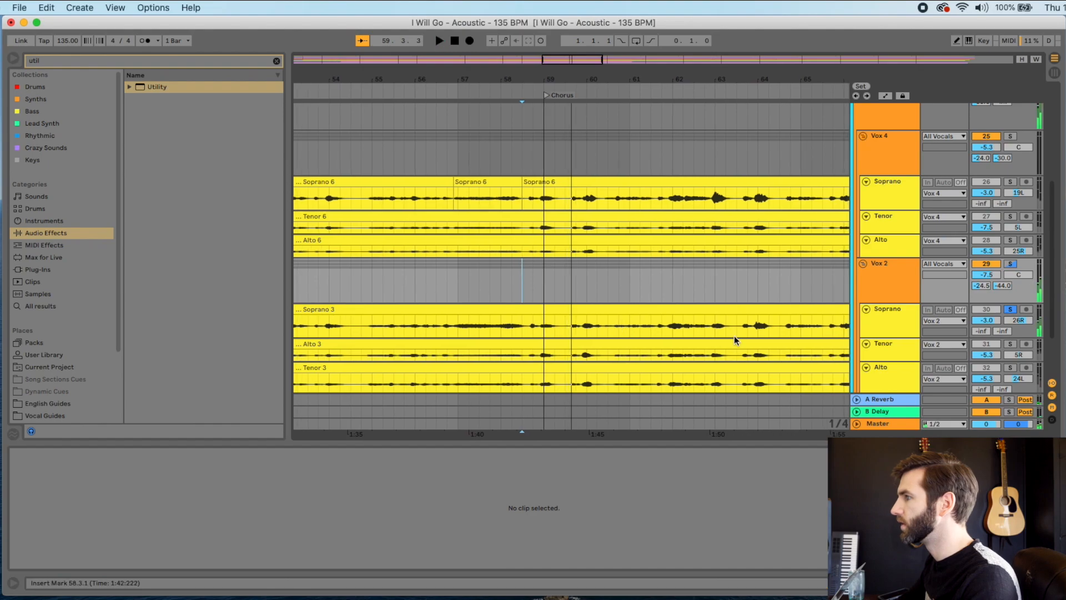
# Step: Play the Vox 2 Soprano through the chorus and split out its section from 62.4.1 to 63.2.1
pyautogui.click(703, 326)
pyautogui.press('space')
pyautogui.press('space')
pyautogui.click(549, 324)
pyautogui.moveTo(550, 325); pyautogui.dragTo(572, 312)
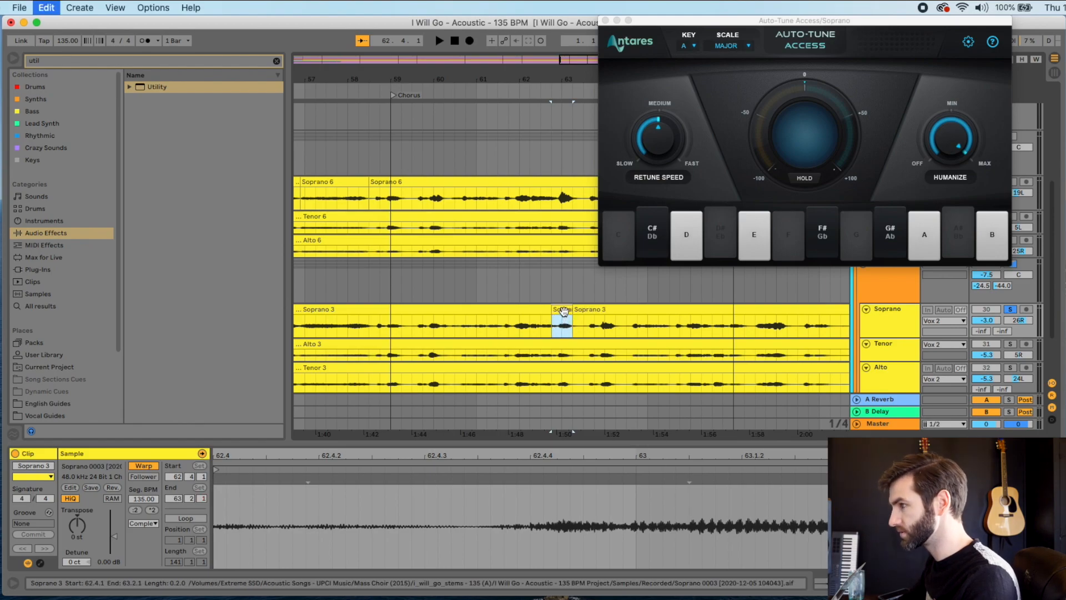
# Step: Play the Vox 2 Soprano from just before the chorus, starting at 58.3.1
pyautogui.hscroll(-3, 438, 335)
pyautogui.click(453, 328)
pyautogui.press('space')
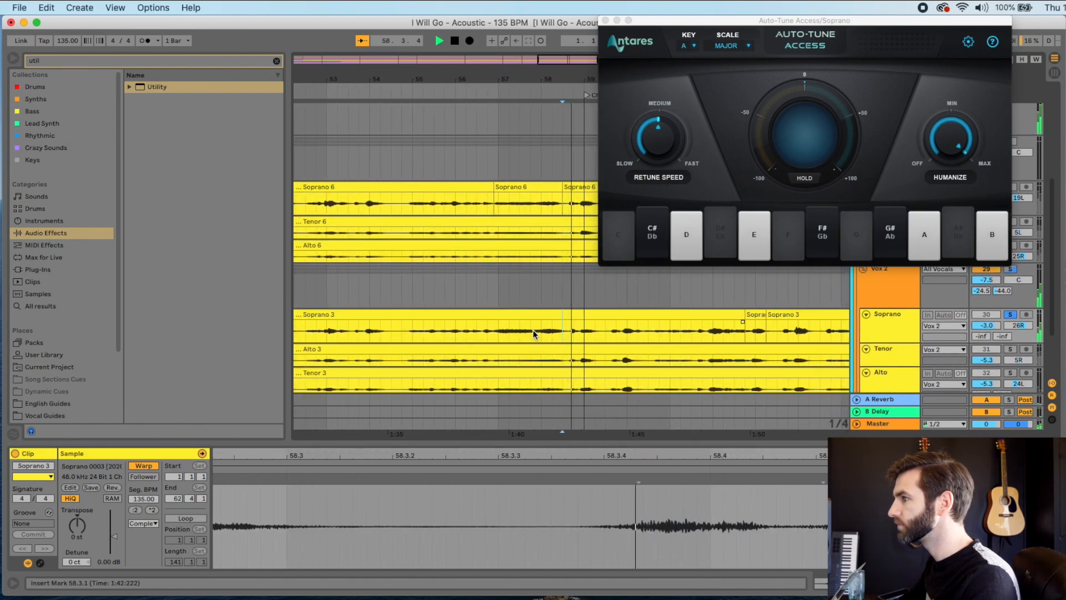
pyautogui.click(553, 331)
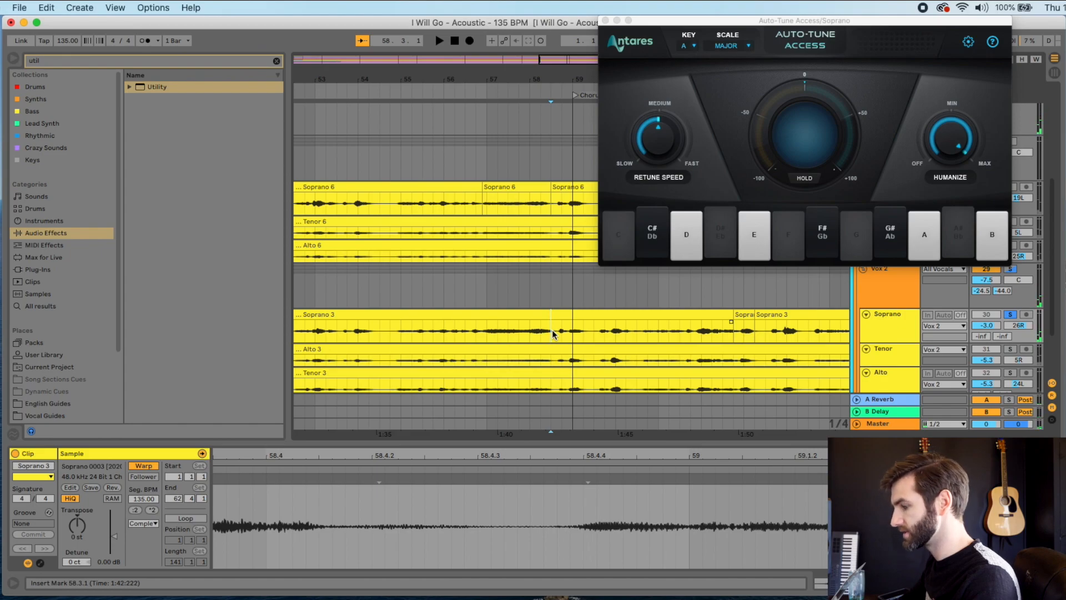
pyautogui.moveTo(552, 328); pyautogui.dragTo(572, 330)
pyautogui.press('cmd+e')
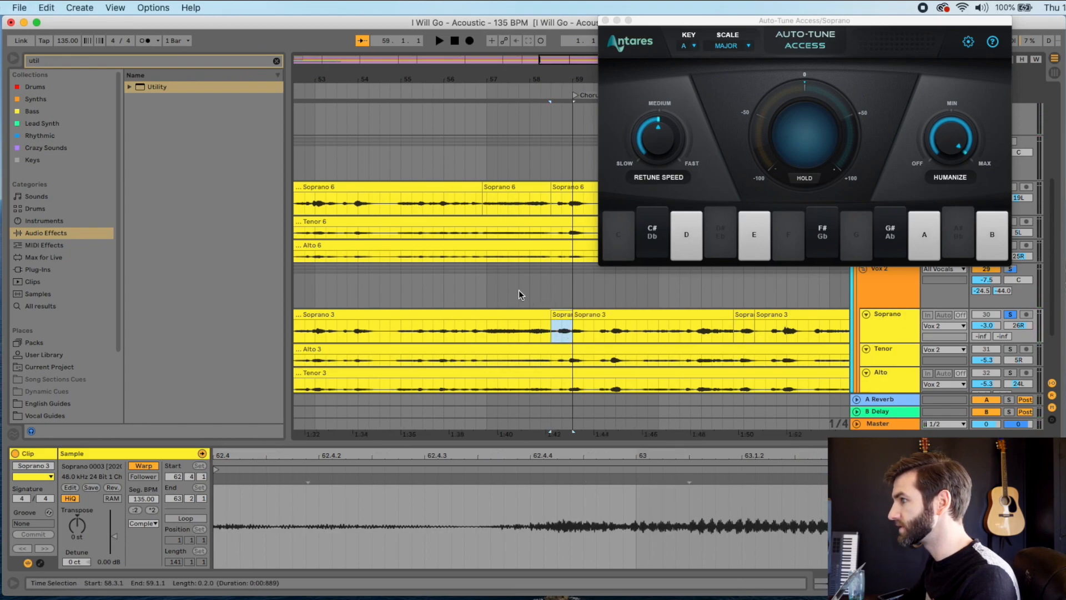
pyautogui.press('cmd+z')
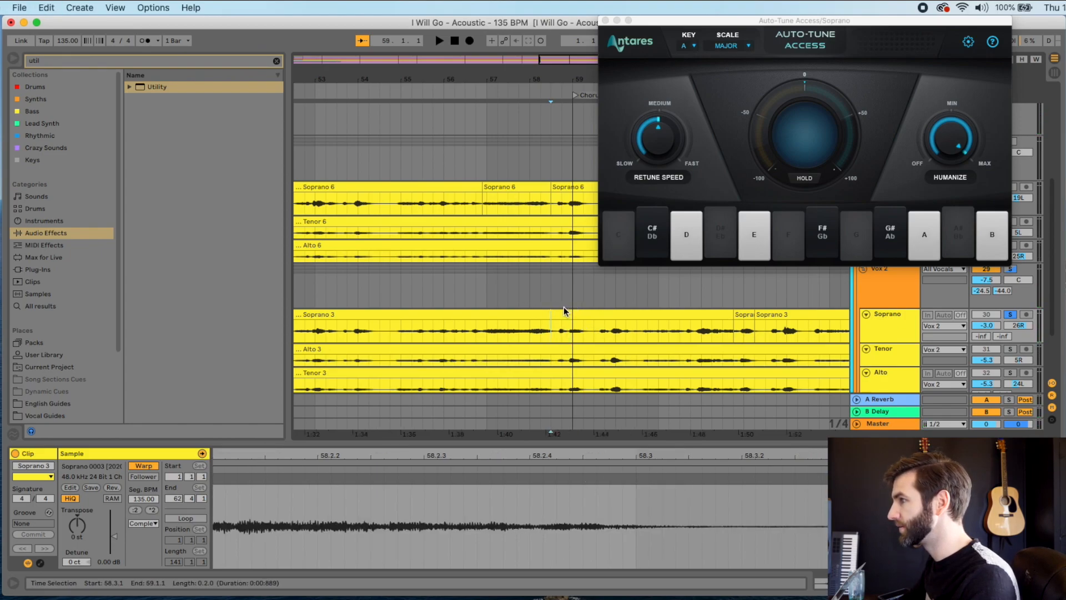
# Step: Split out the Vox 2 Soprano section from 58.4.1 to 59.2.1 and play it back leading into the chorus
pyautogui.click(558, 329)
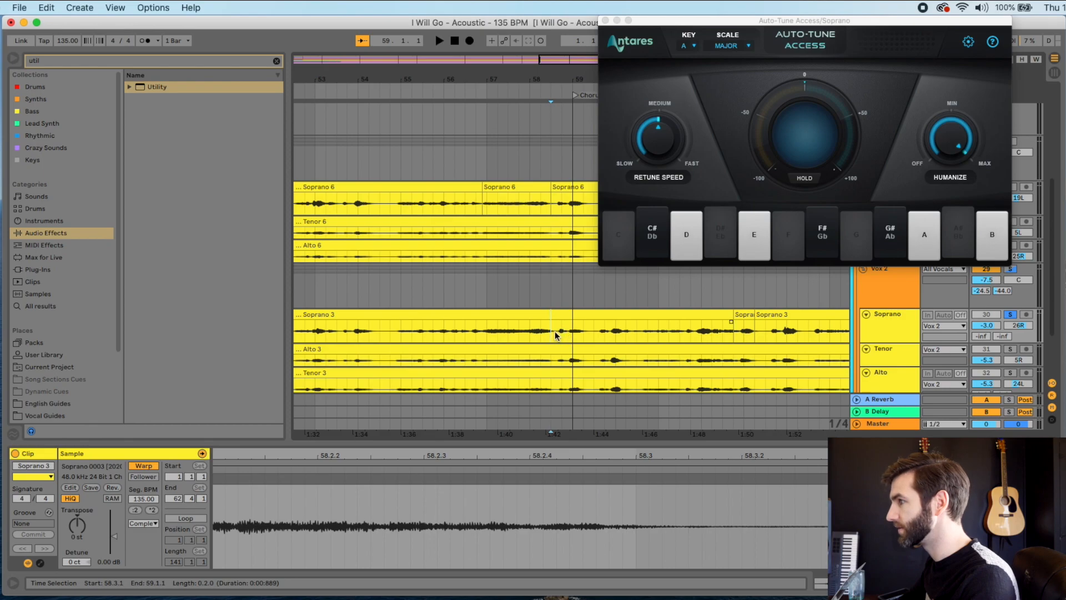
pyautogui.moveTo(557, 330); pyautogui.dragTo(576, 330)
pyautogui.press('cmd+e')
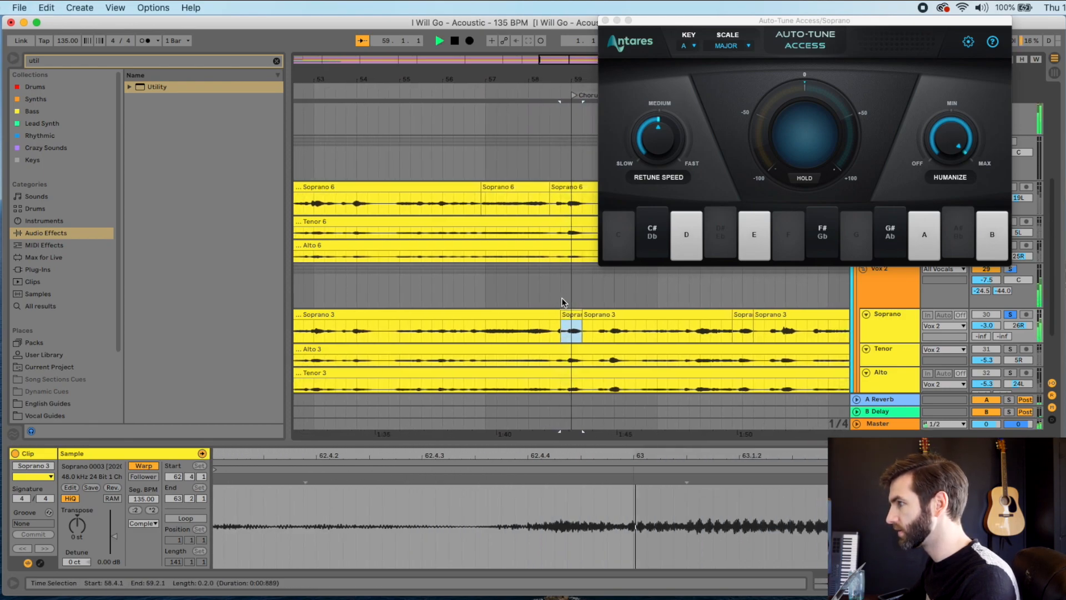
pyautogui.moveTo(556, 314)
pyautogui.mouseDown()
pyautogui.moveTo(540, 313)
pyautogui.moveTo(551, 314)
pyautogui.mouseUp()
pyautogui.click(507, 292)
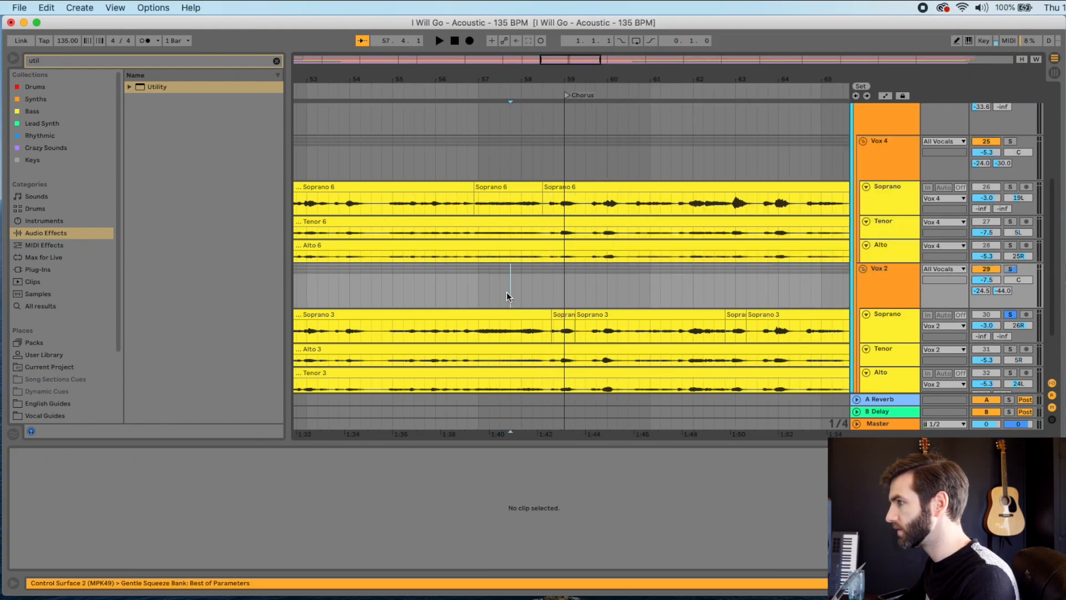
pyautogui.press('space')
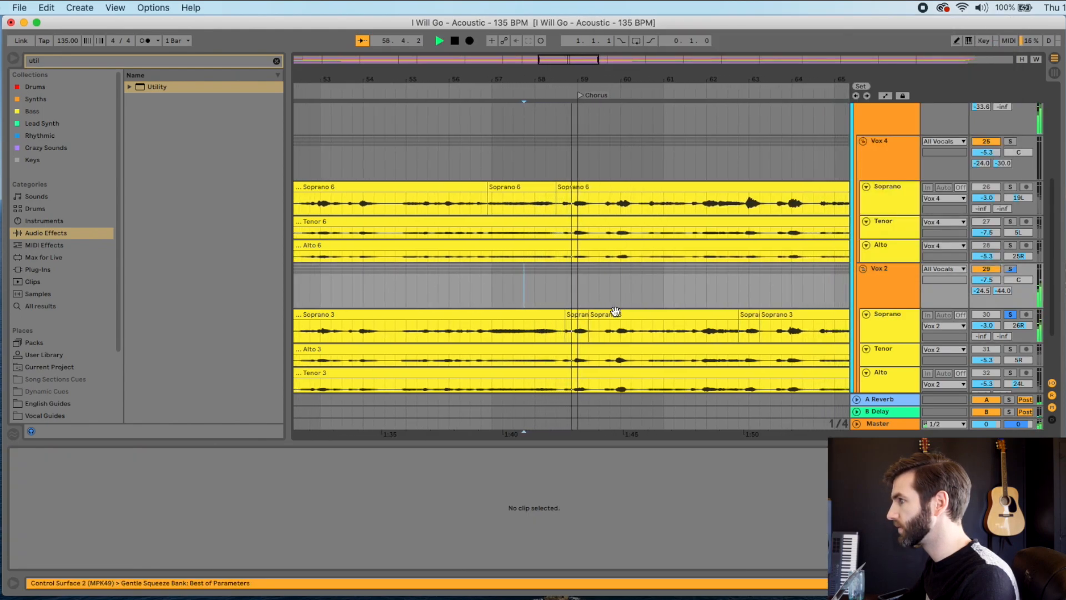
pyautogui.press('space')
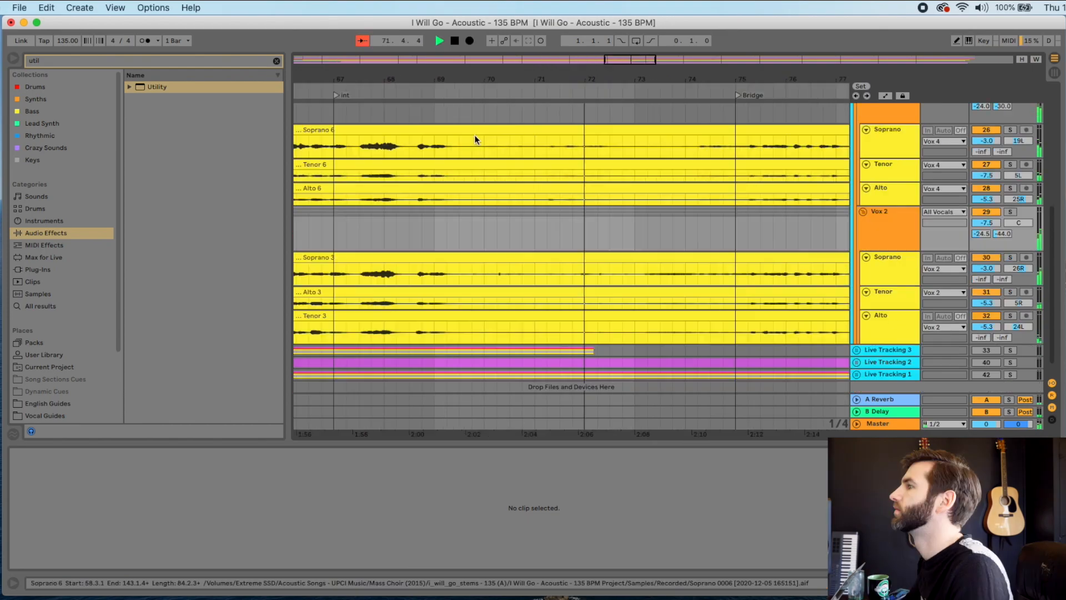
# Step: Delete the dead space in all six Vox 4 and Vox 2 parts from about 69.3 to 74.4.1 and play the transition
pyautogui.moveTo(471, 138); pyautogui.dragTo(724, 324)
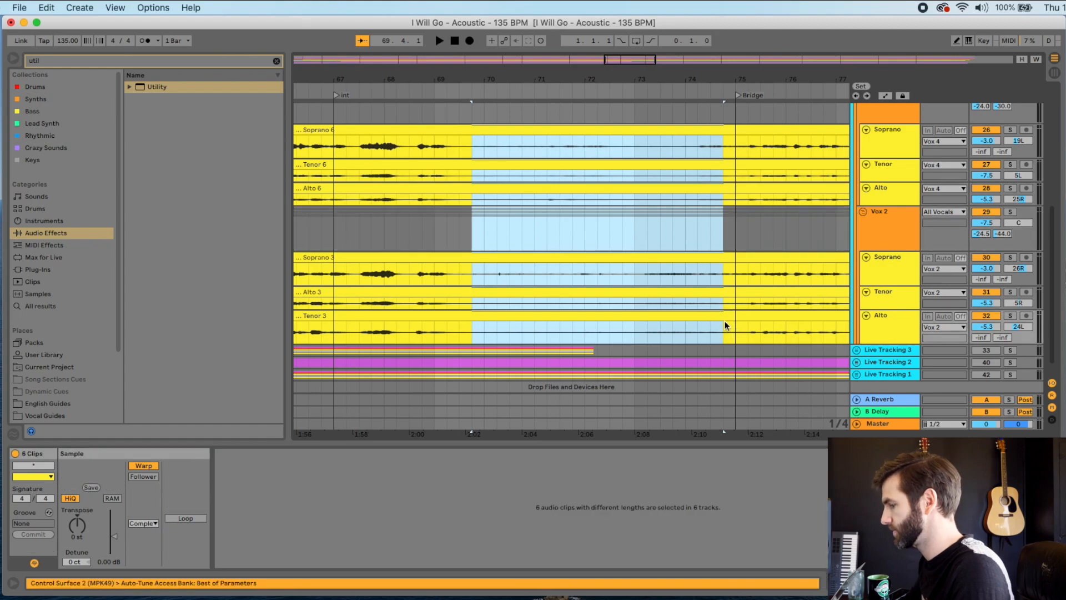
pyautogui.press('Delete')
pyautogui.moveTo(491, 136); pyautogui.dragTo(462, 329)
pyautogui.press('Delete')
pyautogui.click(419, 91)
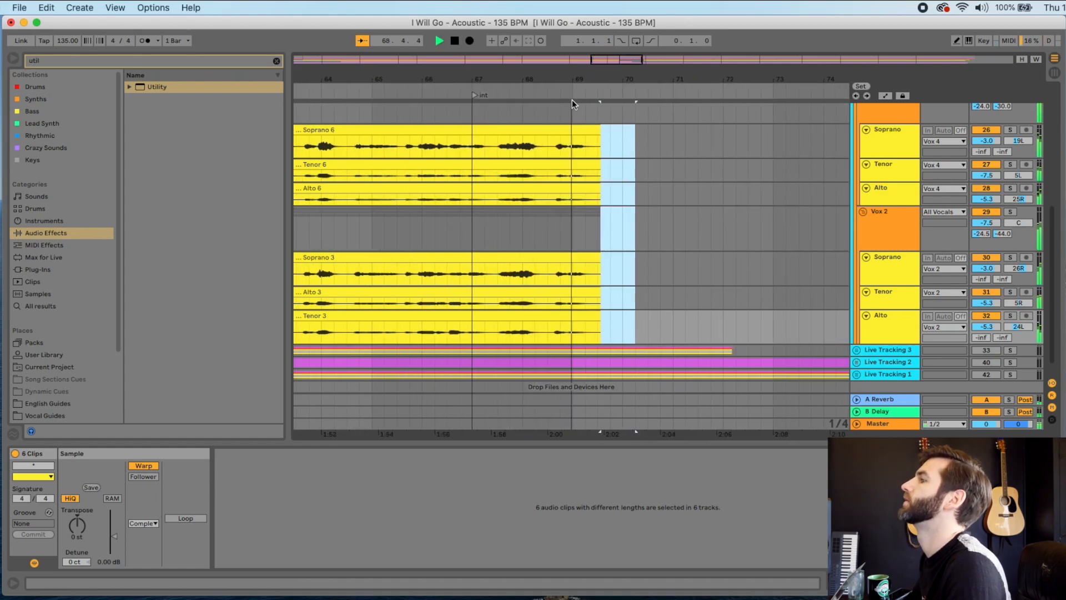
pyautogui.press('space')
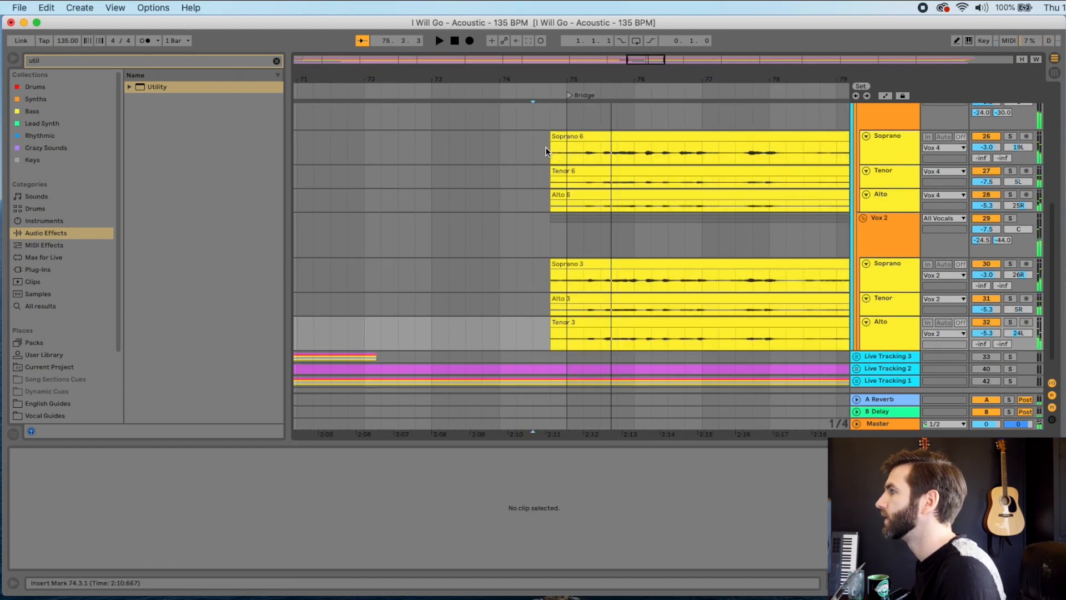
# Step: Trim the starts of the six Vox 4 and Vox 2 bridge clips from 74.4.1 to 75.1.3 and play the bridge entry
pyautogui.moveTo(545, 148); pyautogui.dragTo(578, 336)
pyautogui.press('Delete')
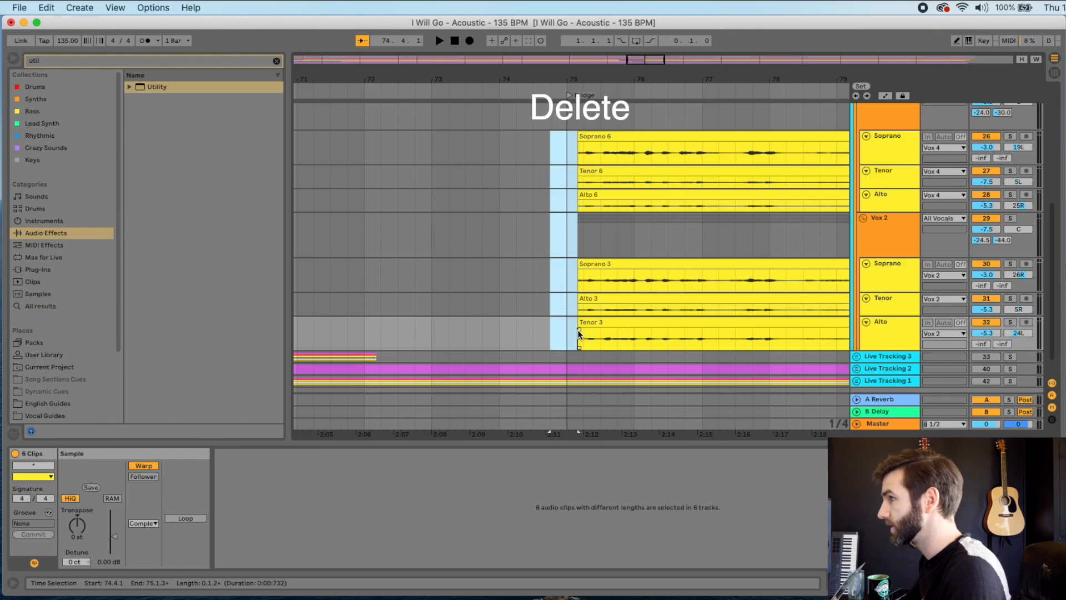
pyautogui.click(548, 248)
pyautogui.press('space')
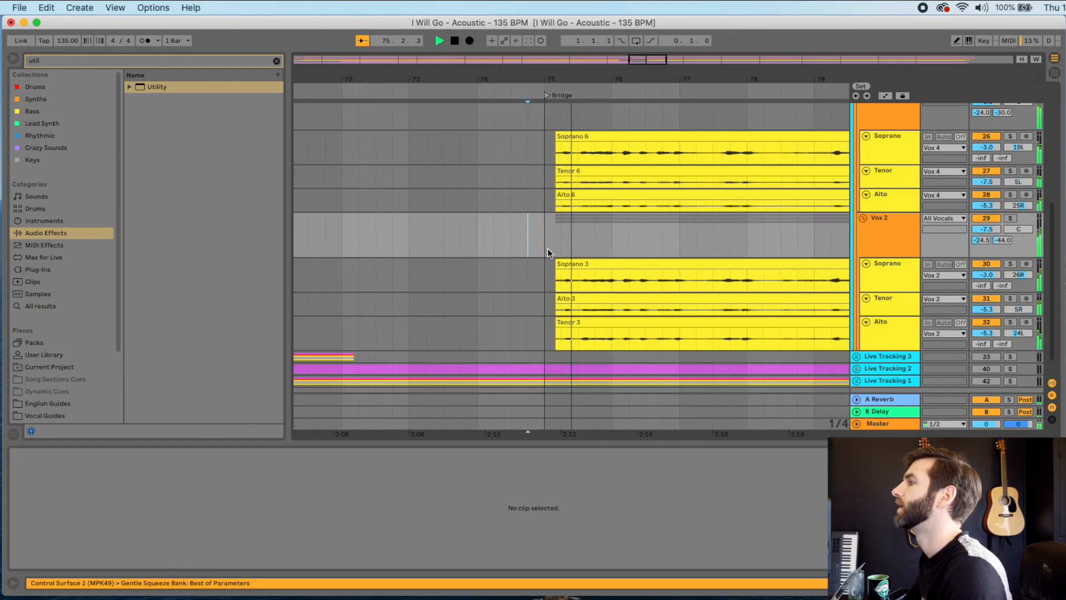
# Step: Delete dead space in all six Vox 4 and Vox 2 parts from 78.2.1 to just past bar 79 and from 77.2.1 to 77.3.1
pyautogui.hscroll(2, 737, 214)
pyautogui.scroll(1, 737, 214)
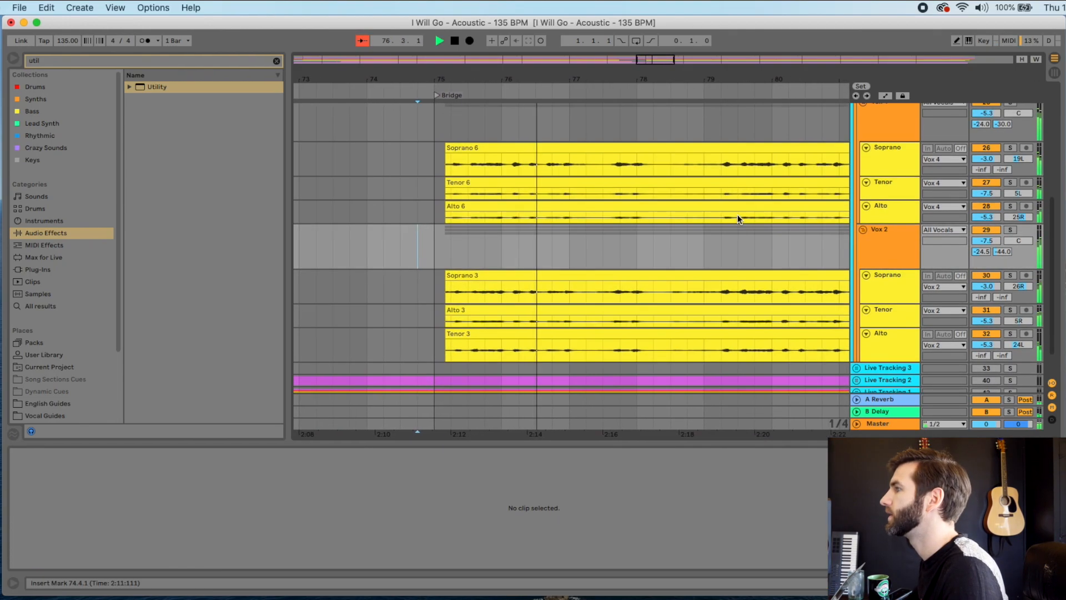
pyautogui.moveTo(635, 73); pyautogui.dragTo(619, 71)
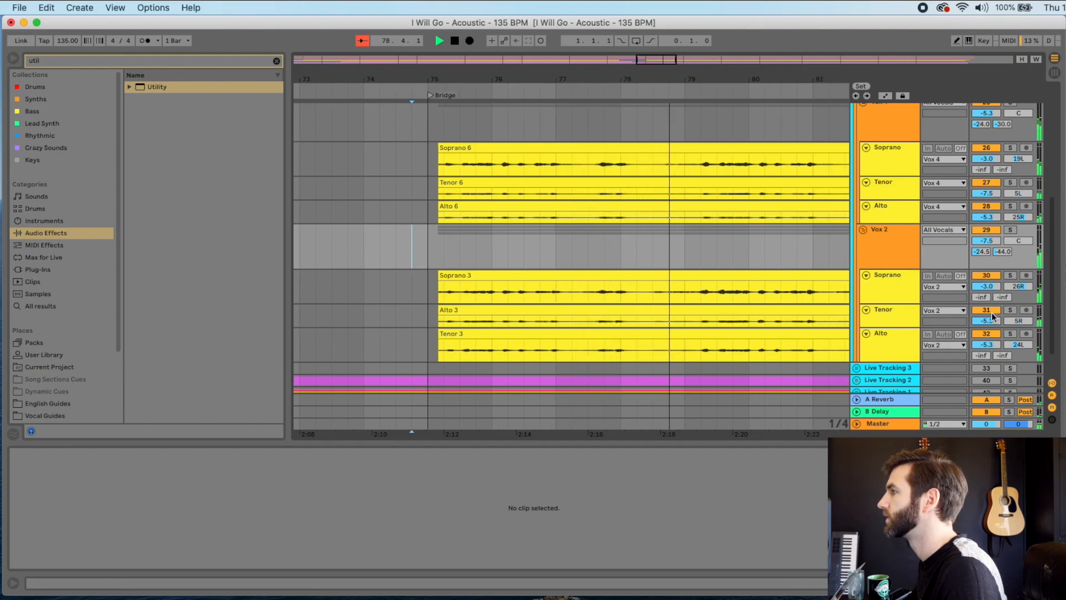
pyautogui.scroll(-2, 711, 257)
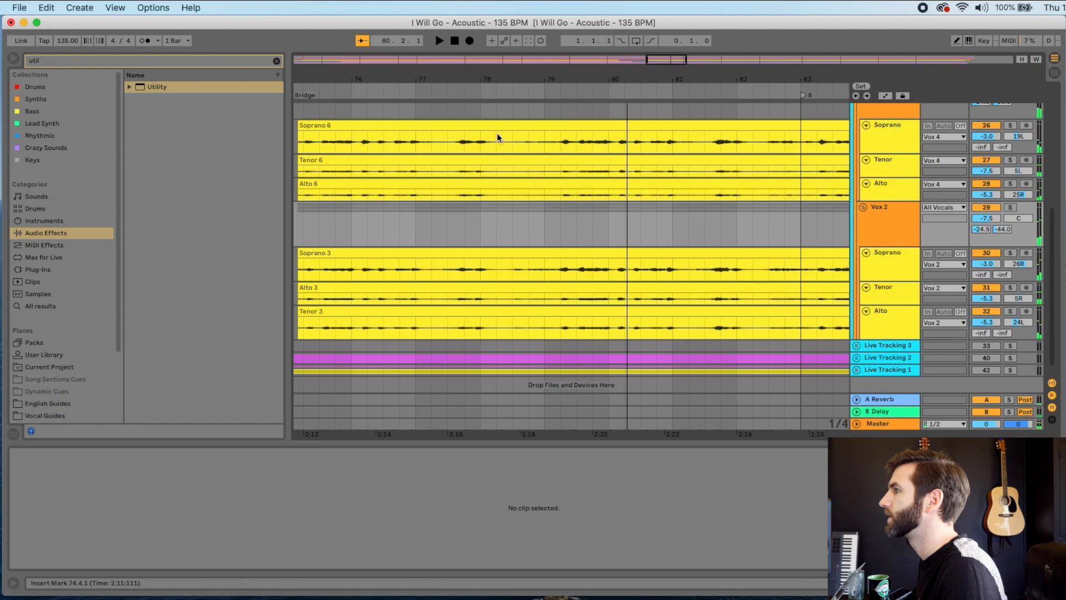
pyautogui.moveTo(493, 108); pyautogui.dragTo(551, 338)
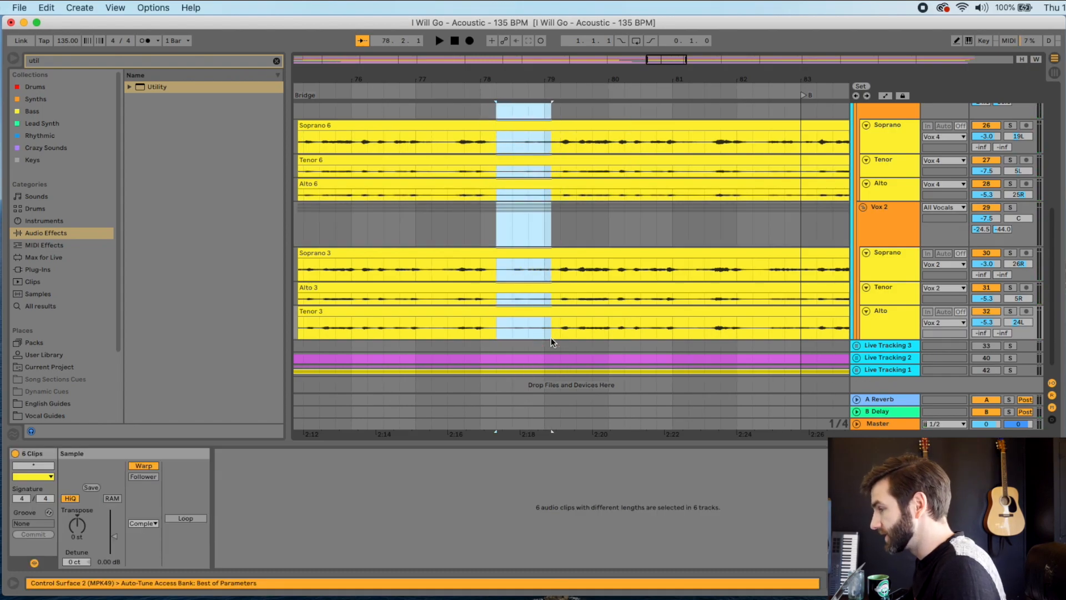
pyautogui.press('Delete')
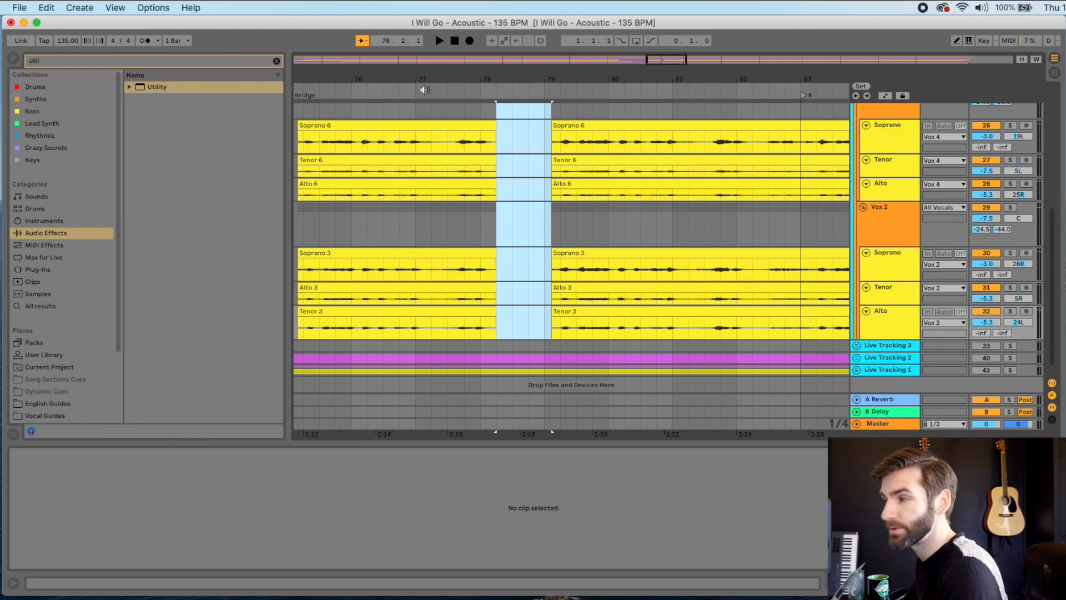
pyautogui.click(425, 89)
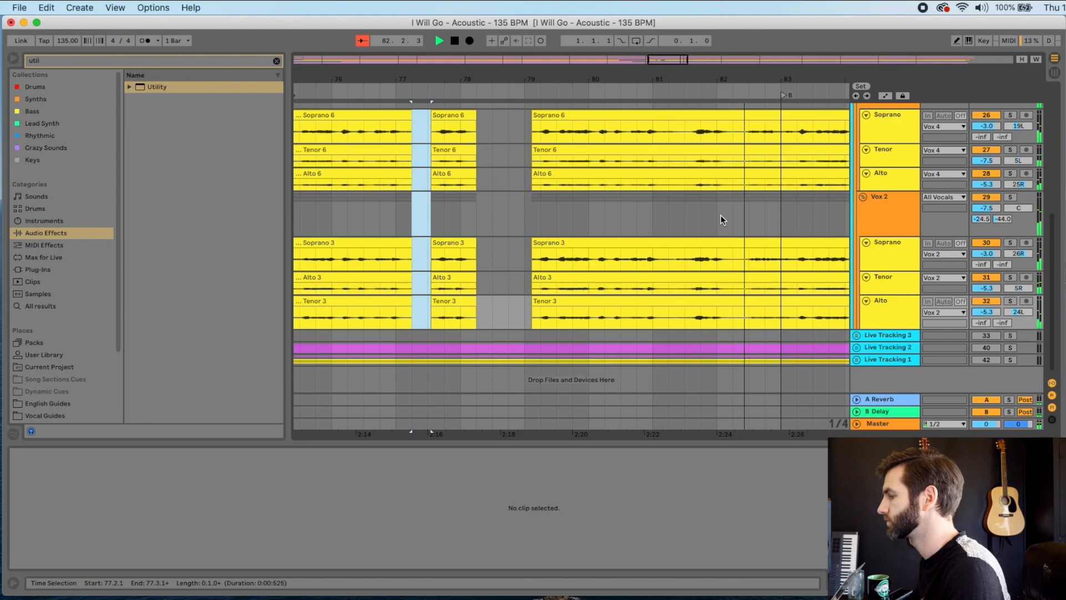
# Step: Delete the dead space in the six Vox 4 and Vox 2 parts from 82.1.3 to 83.2.1 and play across the gap
pyautogui.press('-')
pyautogui.press('space')
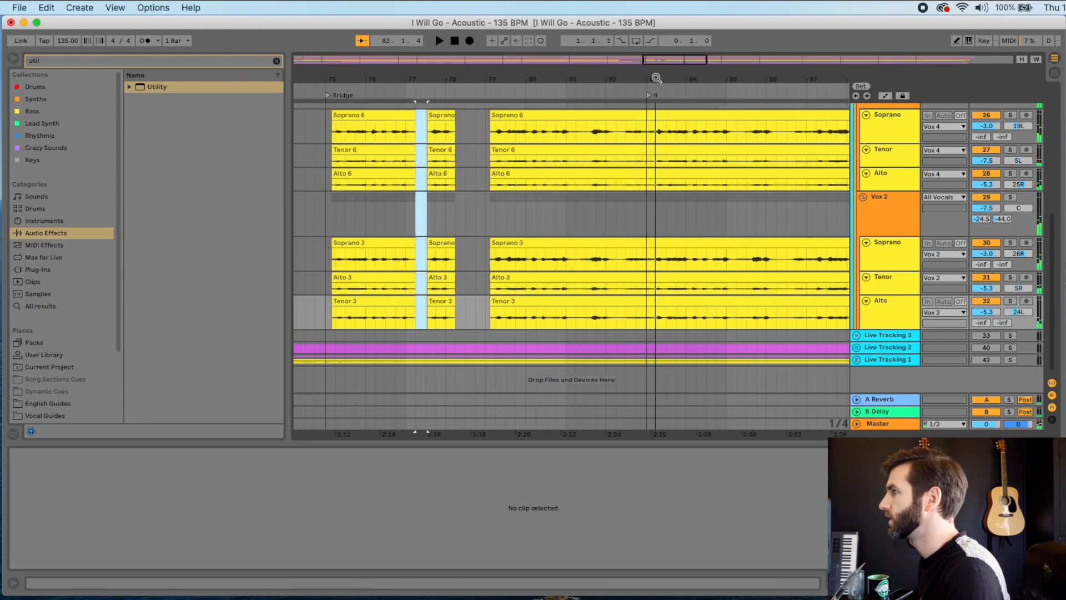
pyautogui.moveTo(656, 78); pyautogui.dragTo(656, 108)
pyautogui.click(573, 94)
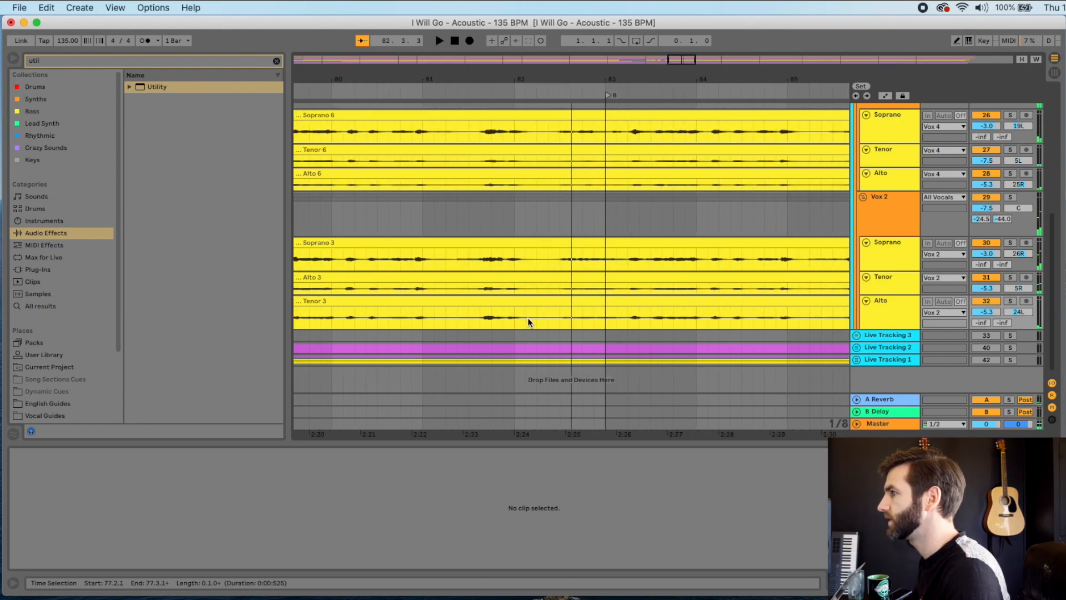
pyautogui.moveTo(528, 318); pyautogui.dragTo(625, 156)
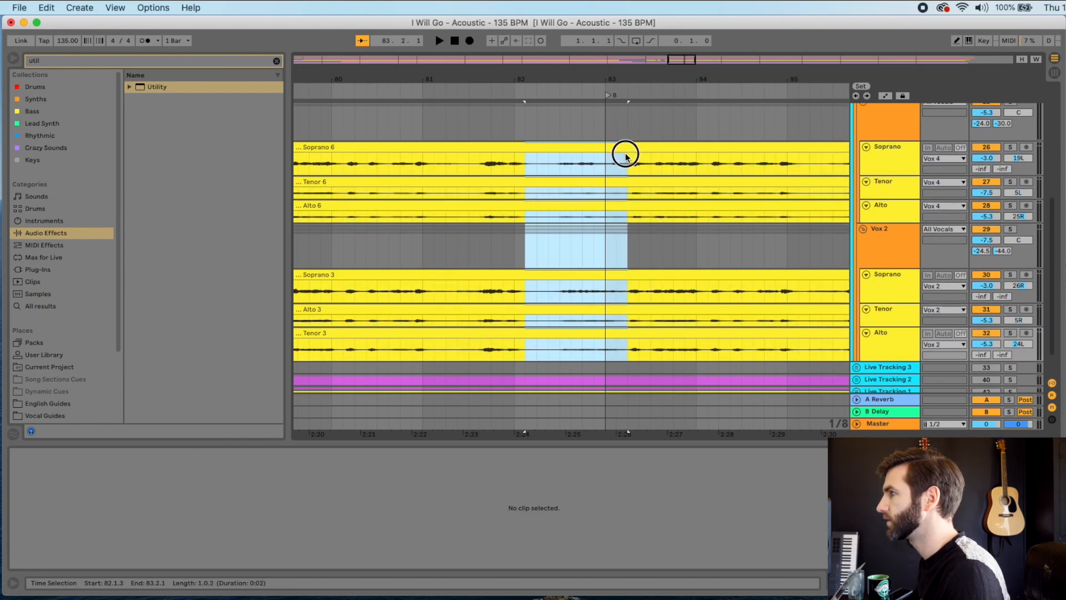
pyautogui.press('Delete')
pyautogui.moveTo(526, 336); pyautogui.dragTo(529, 337)
pyautogui.click(431, 107)
pyautogui.press('space')
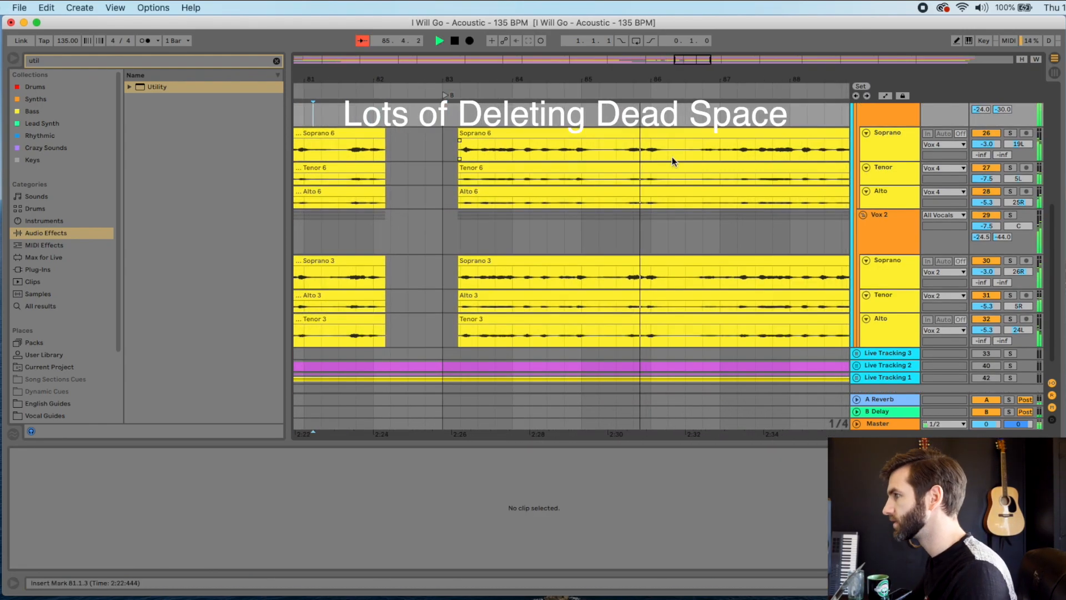
# Step: Delete the six parts' dead space from 86.3.1 to 87.1.3 and the following gap before Bridge B, playing back each passage
pyautogui.moveTo(540, 344); pyautogui.dragTo(499, 328)
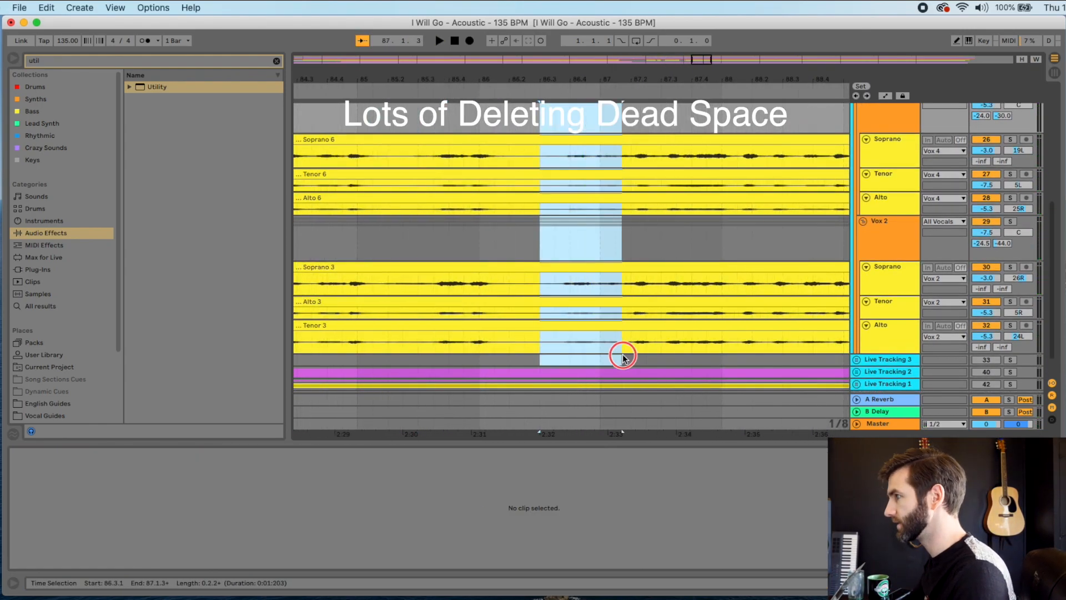
pyautogui.press('Delete')
pyautogui.press('space')
pyautogui.moveTo(516, 137); pyautogui.dragTo(573, 332)
pyautogui.press('Delete')
pyautogui.click(469, 254)
pyautogui.press('space')
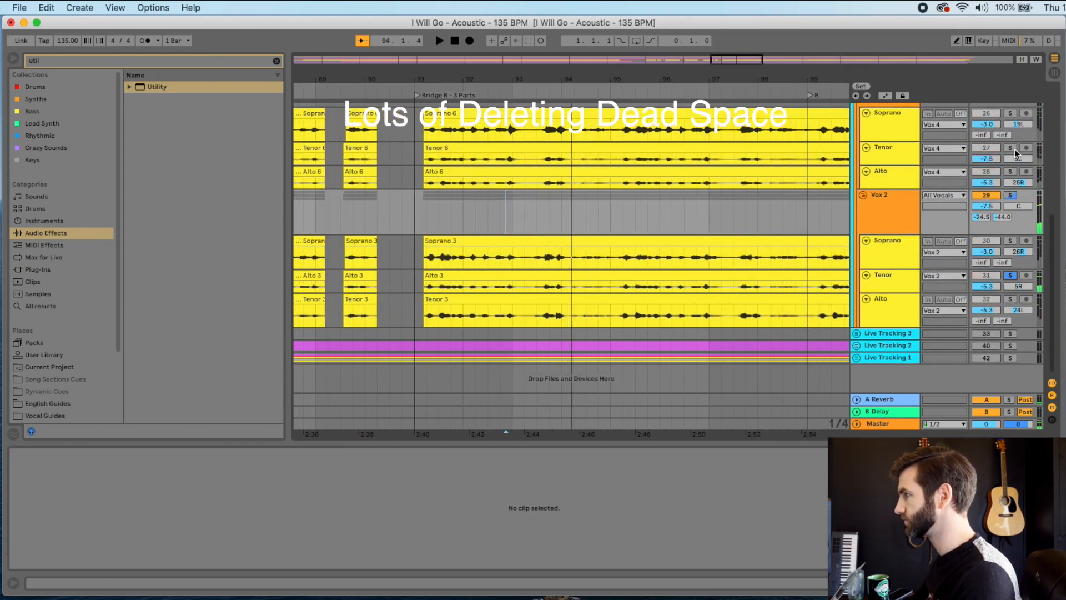
# Step: Solo the Vox 4 Tenor and split out its Tenor 6 note around bar 94
pyautogui.click(1010, 148)
pyautogui.moveTo(549, 159); pyautogui.dragTo(603, 159)
pyautogui.press('super+e')
# Step: Split out the Alto 3 note on the Vox 2 Tenor track from 93.4.3 to 94.1.2, set its detune to 23 ct and play it
pyautogui.click(509, 289)
pyautogui.moveTo(528, 286); pyautogui.dragTo(552, 286)
pyautogui.press('super+e')
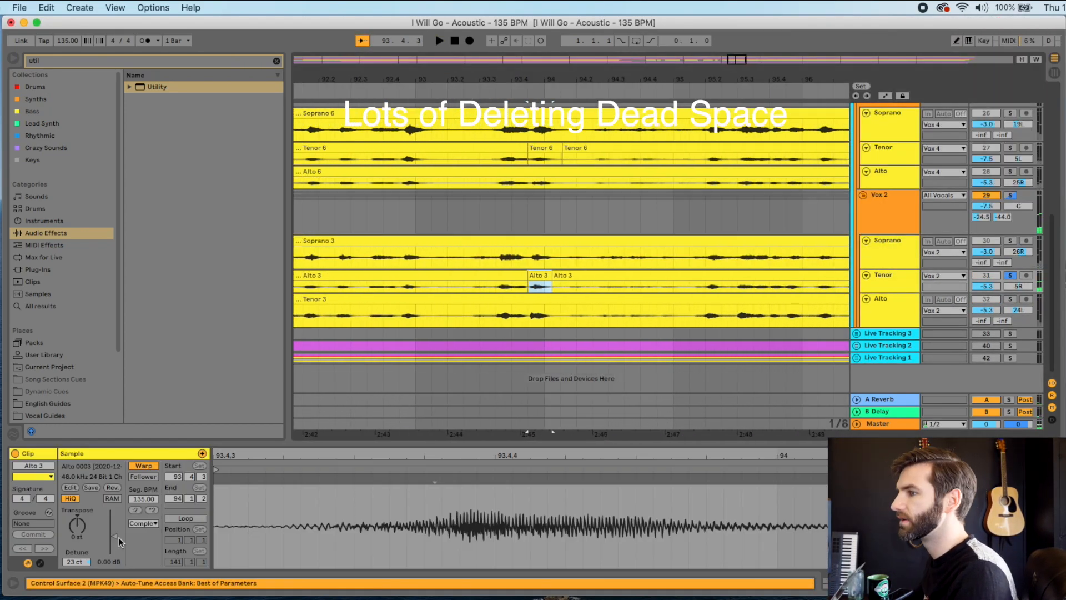
pyautogui.click(407, 215)
pyautogui.press('space')
# Step: Solo the Vox 4 Tenor and set the detune of its split Tenor 6 note around bar 94 to 42 ct
pyautogui.click(1010, 171)
pyautogui.scroll(1, 736, 201)
pyautogui.click(1010, 163)
pyautogui.click(545, 163)
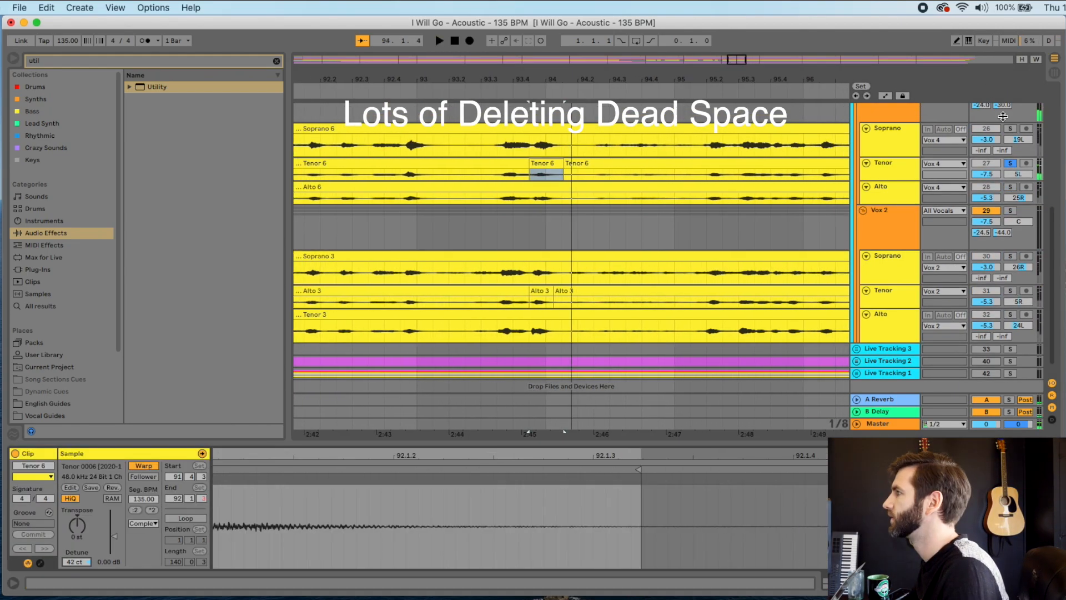
# Step: Solo the Vox 4 Soprano and play it leading into bars 93 and 94
pyautogui.click(1010, 128)
pyautogui.click(556, 135)
pyautogui.click(1010, 128)
pyautogui.click(404, 145)
pyautogui.press('space')
# Step: Split out the Soprano 6 notes around bar 93 and bar 94 on the Vox 4 Soprano track
pyautogui.scroll(2, 395, 144)
pyautogui.moveTo(426, 142); pyautogui.dragTo(392, 142)
pyautogui.press('super+e')
pyautogui.moveTo(587, 141); pyautogui.dragTo(630, 142)
pyautogui.press('super+e')
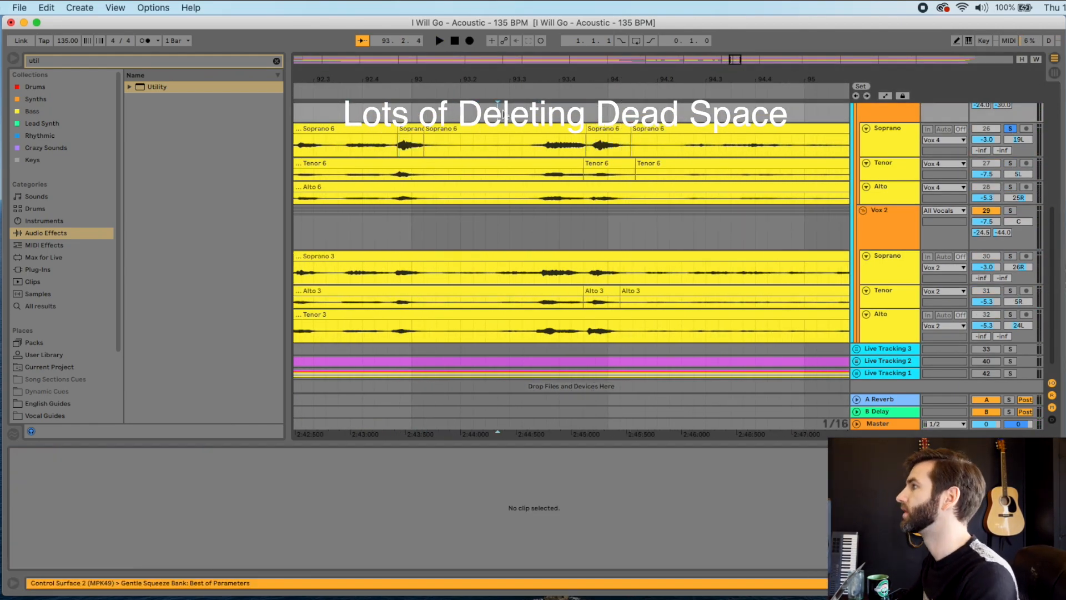
# Step: Play the soloed Vox 4 Soprano through bars 95 and 96 to find its next problem notes
pyautogui.click(498, 125)
pyautogui.moveTo(459, 91); pyautogui.dragTo(460, 91)
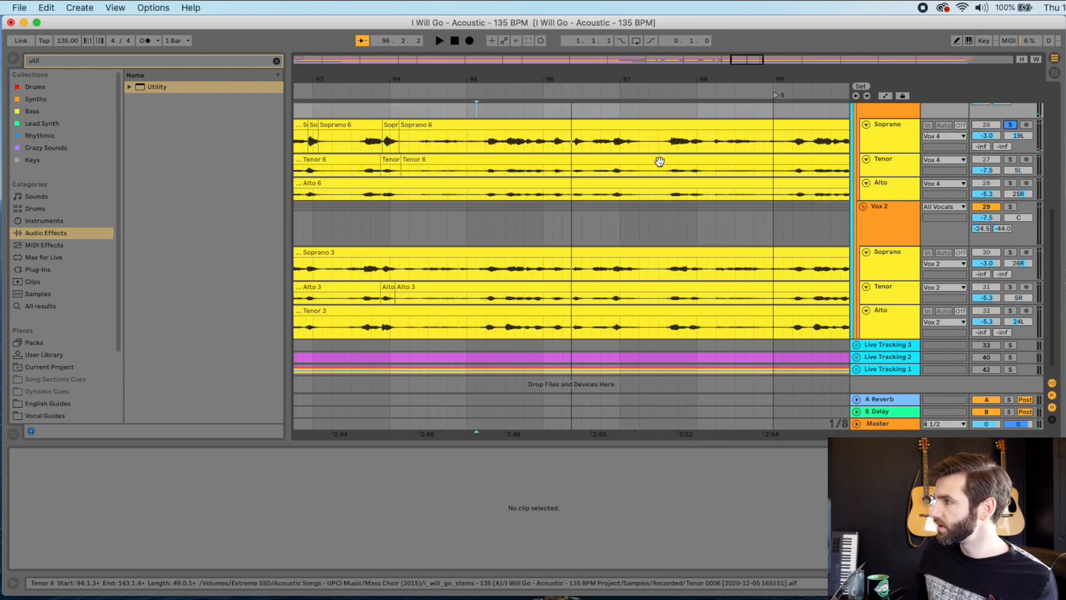
pyautogui.press('space')
pyautogui.press('space')
pyautogui.moveTo(539, 82); pyautogui.dragTo(539, 113)
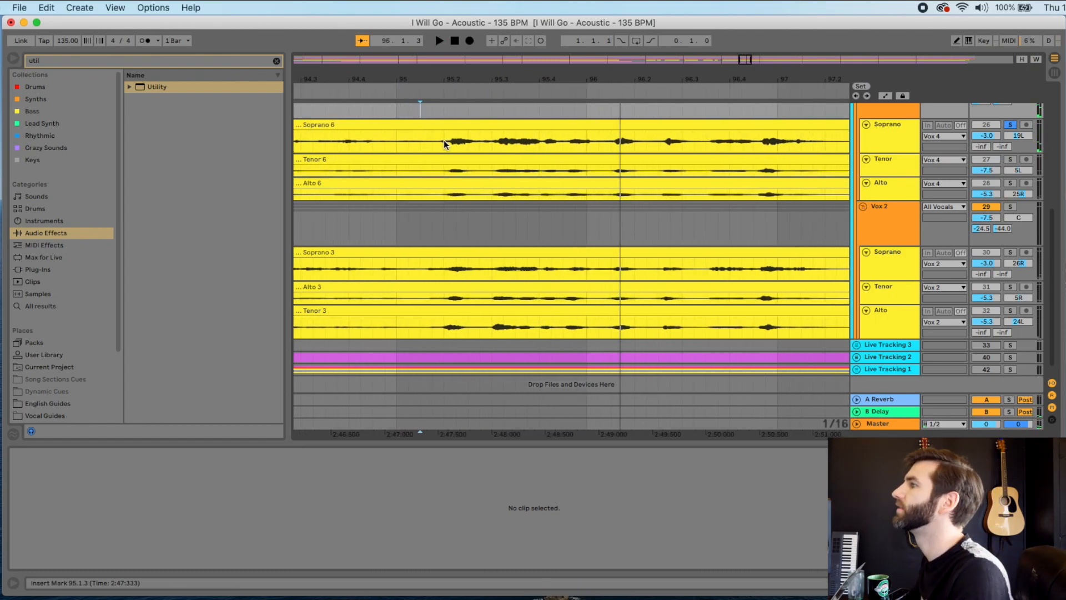
pyautogui.click(444, 142)
pyautogui.press('space')
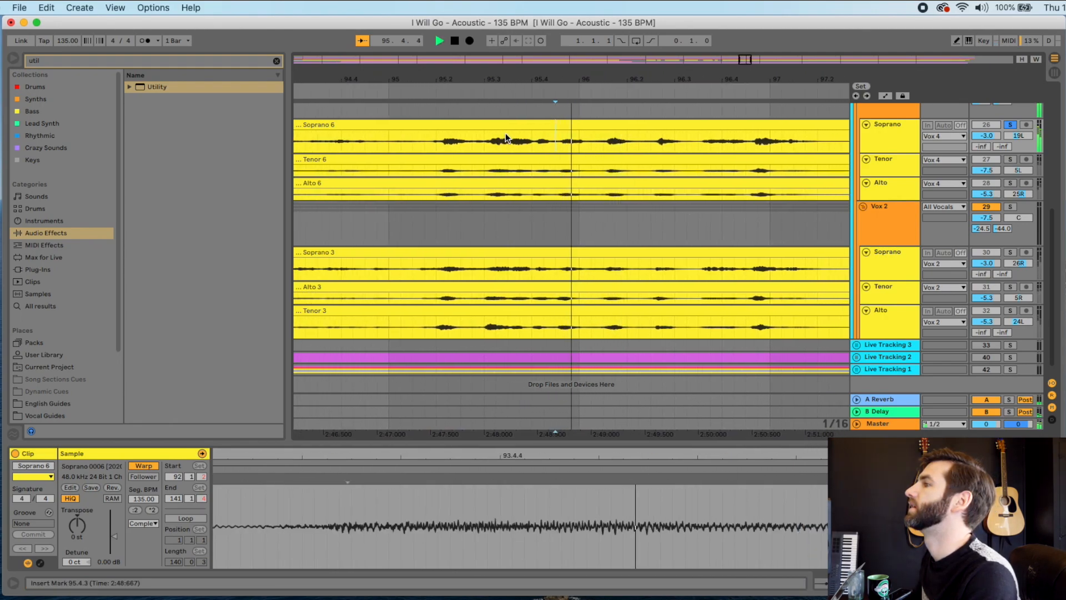
# Step: Split out the Soprano 6 section from about 95.1.4 to 95.4.3, set its detune to 42 ct and play it back
pyautogui.click(524, 139)
pyautogui.press('space')
pyautogui.press('super+e')
pyautogui.click(390, 140)
pyautogui.press('super+e')
pyautogui.click(466, 125)
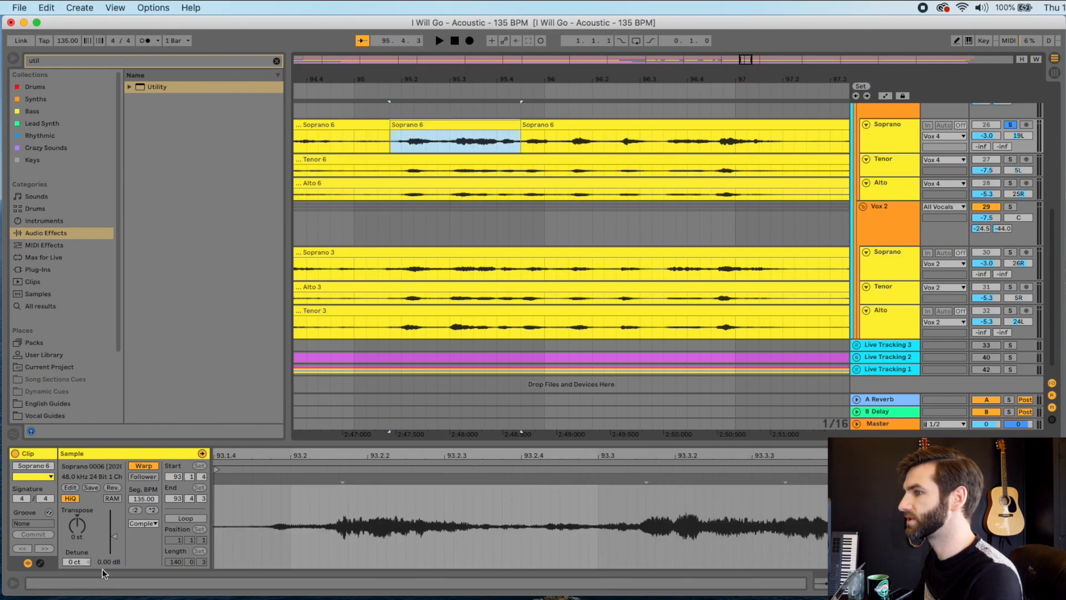
pyautogui.moveTo(75, 561); pyautogui.dragTo(75, 556)
pyautogui.press('space')
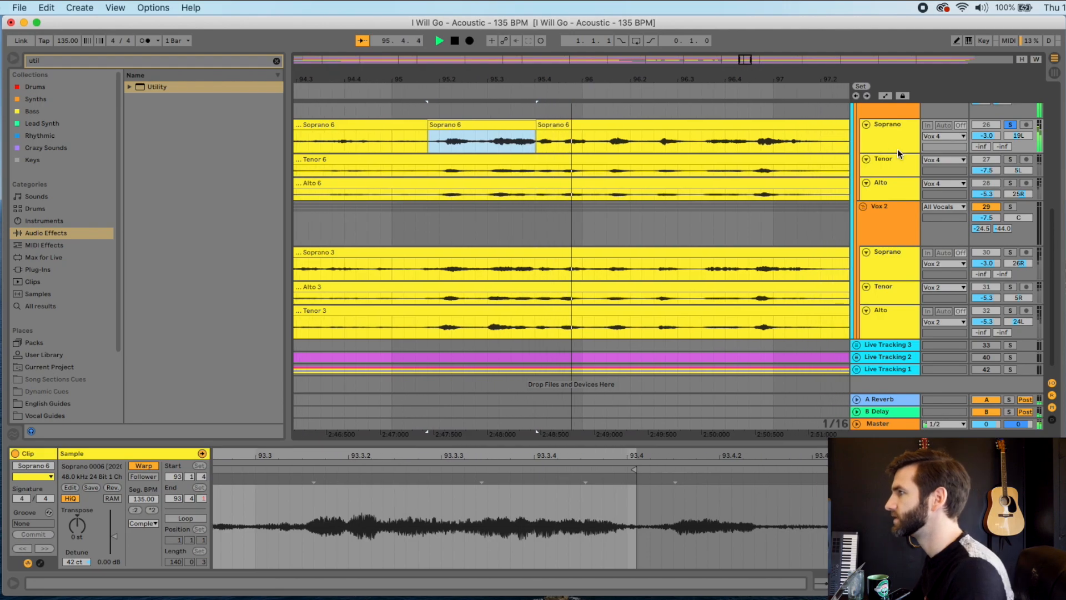
# Step: Solo the Vox 4 Tenor and the Vox 4 Alto in turn and play each through bars 95 and 96 to check for problem notes
pyautogui.press('space')
pyautogui.click(1010, 159)
pyautogui.moveTo(300, 186)
pyautogui.mouseDown()
pyautogui.moveTo(387, 182)
pyautogui.moveTo(406, 192)
pyautogui.mouseUp()
pyautogui.click(363, 176)
pyautogui.press('space')
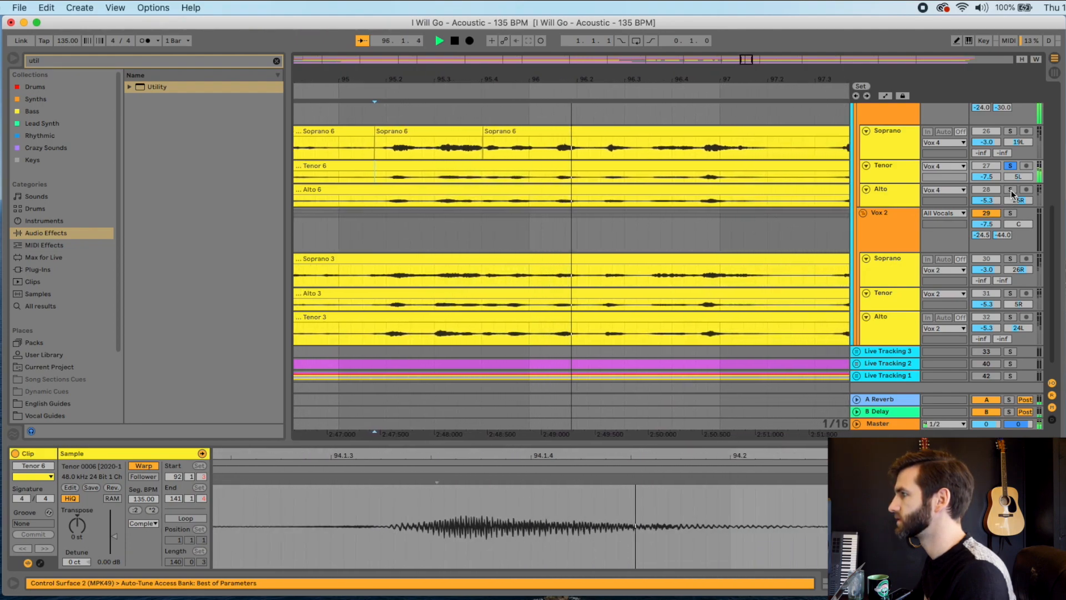
pyautogui.click(1010, 191)
pyautogui.press('space')
pyautogui.press('space')
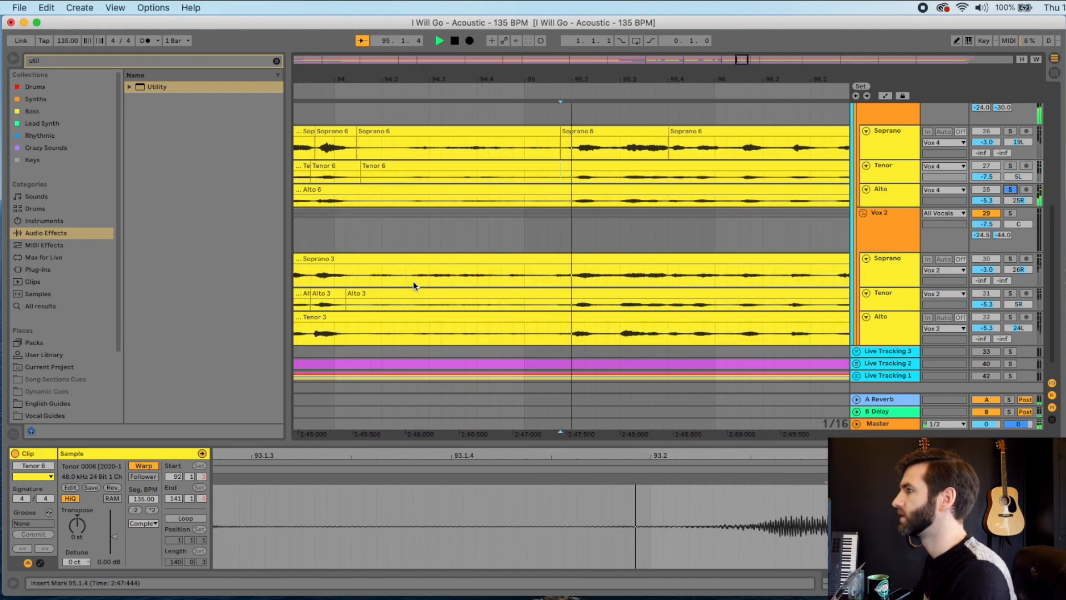
pyautogui.moveTo(413, 280); pyautogui.dragTo(490, 266)
pyautogui.press('-')
pyautogui.moveTo(796, 243); pyautogui.dragTo(713, 240)
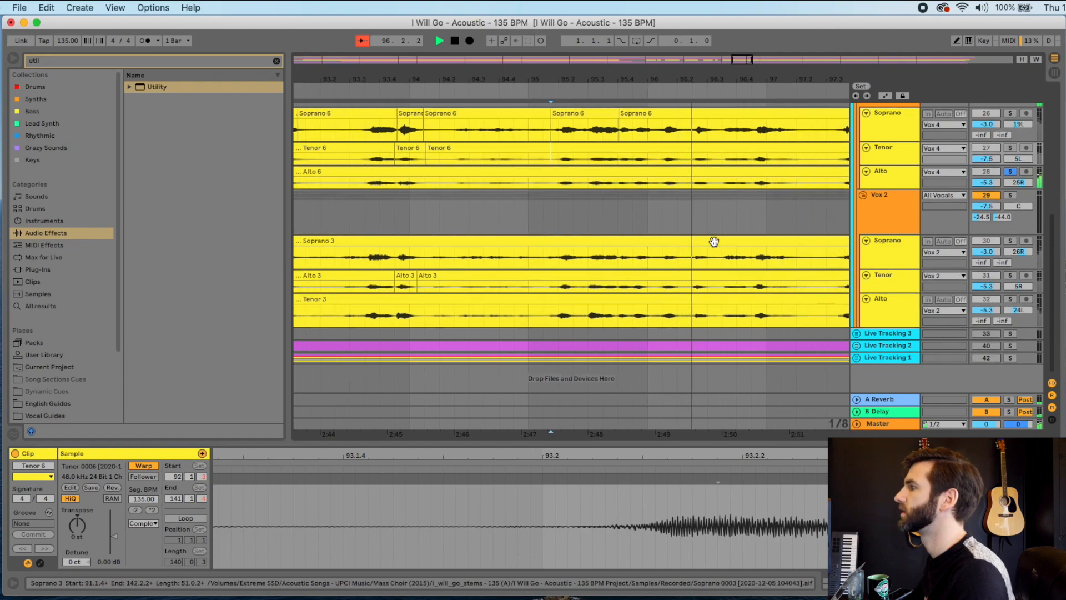
# Step: Solo the Vox 2 Soprano and play it from the start of bar 95 and from bar 99 to compare the two phrases
pyautogui.press('space')
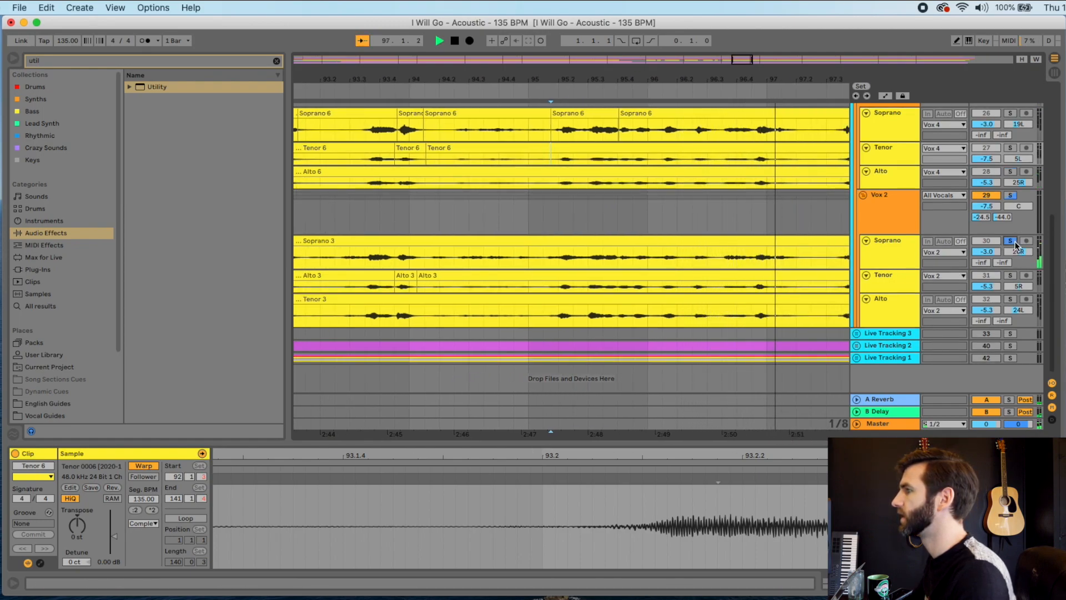
pyautogui.press('space')
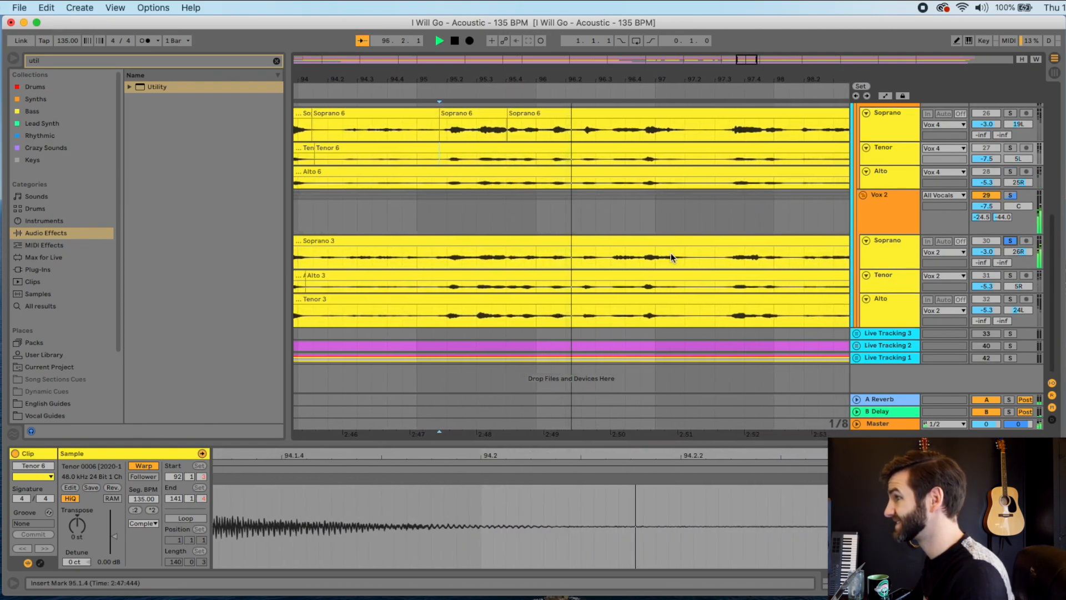
pyautogui.click(368, 254)
pyautogui.press('space')
pyautogui.press('space')
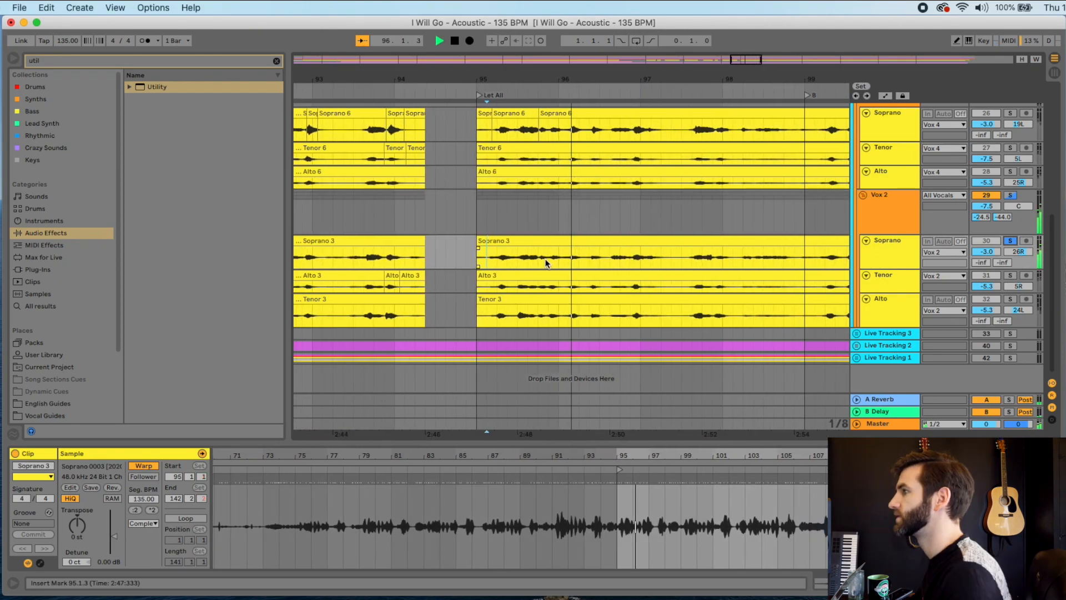
pyautogui.press('space')
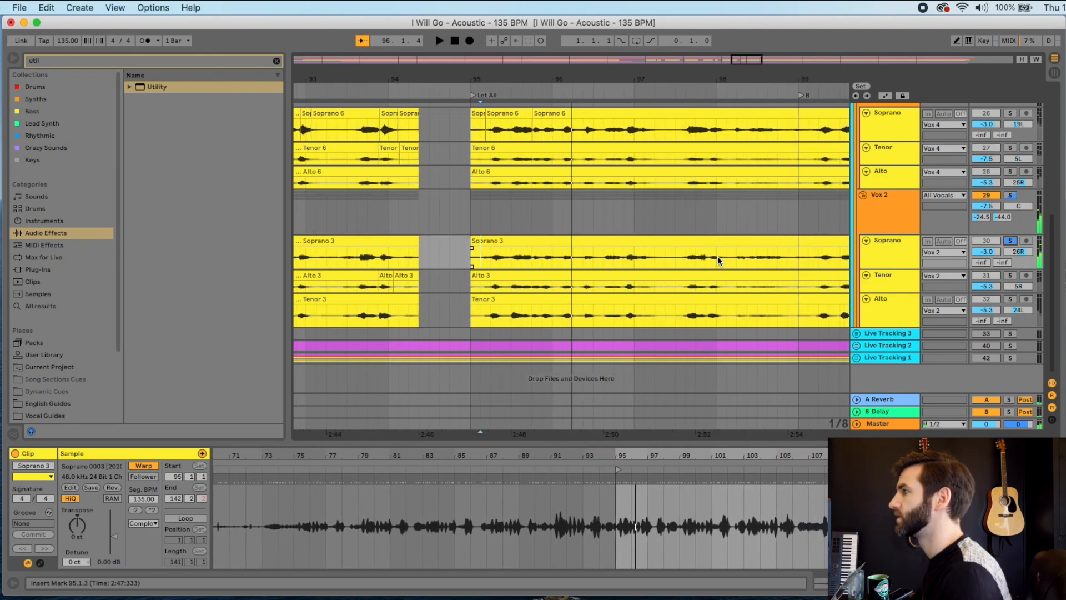
pyautogui.hscroll(3, 717, 257)
pyautogui.click(633, 253)
pyautogui.press('space')
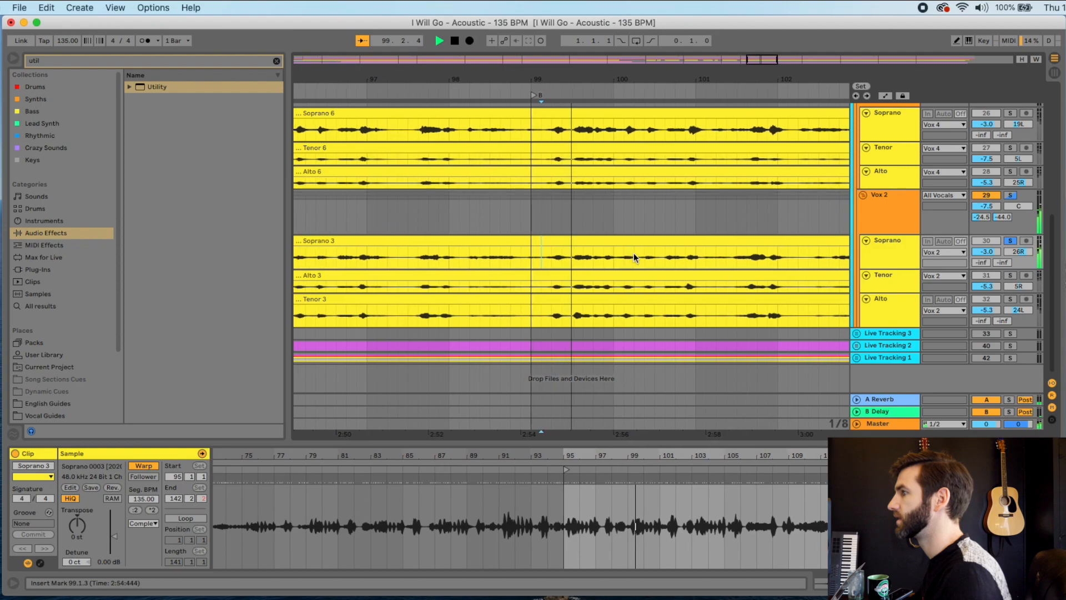
pyautogui.press('space')
# Step: Split out the Vox 2 Soprano 3 phrase from 99.1.1 to about 100.2.2 and paste a copy over the phrase starting at 95.1.1
pyautogui.moveTo(507, 254); pyautogui.dragTo(621, 254)
pyautogui.press('super+e')
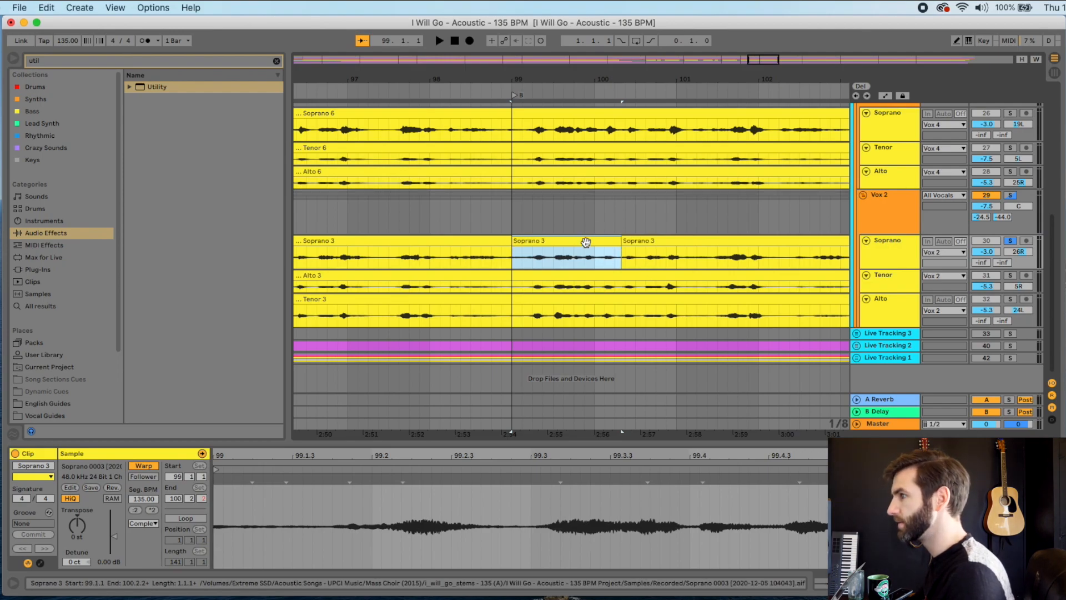
pyautogui.hscroll(-5, 586, 242)
pyautogui.click(405, 262)
pyautogui.click(529, 245)
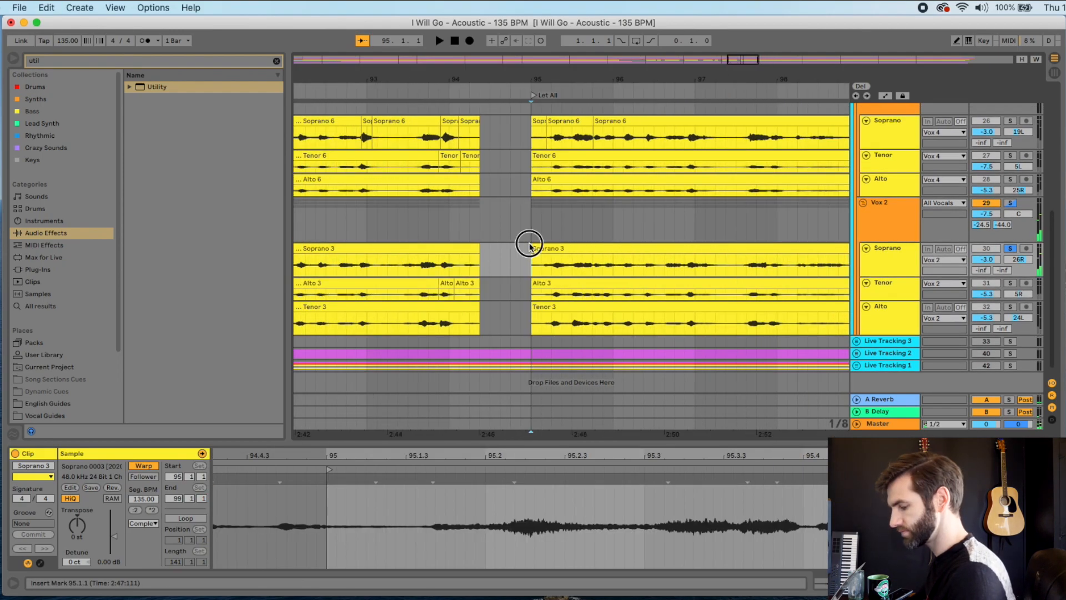
pyautogui.press('super+v')
pyautogui.press('space')
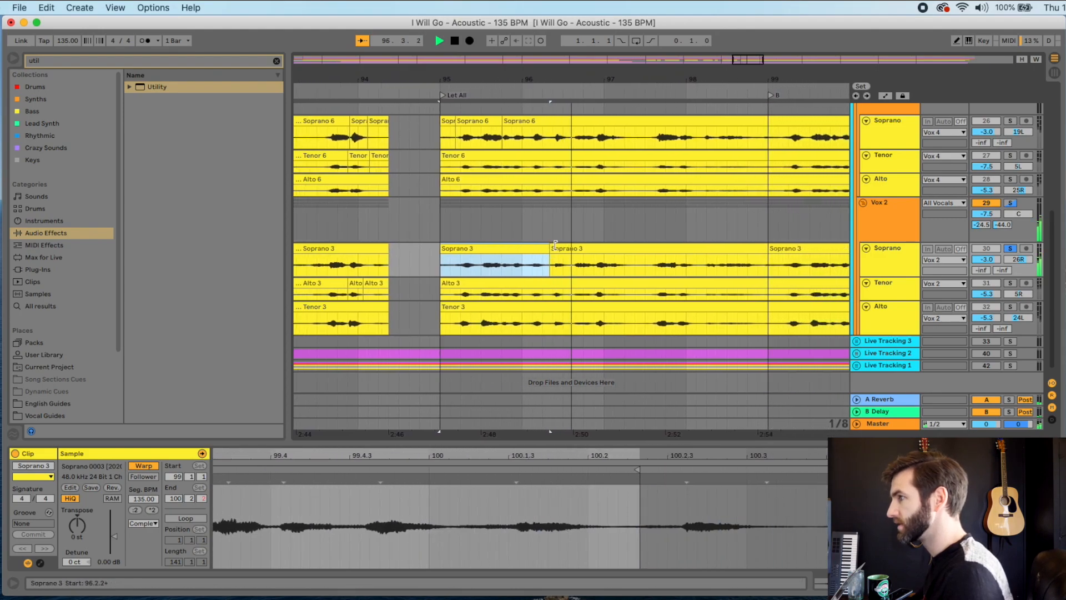
# Step: Clear the Vox 2 Soprano solo and play the full mix from 96.1.3
pyautogui.click(563, 228)
pyautogui.press('space')
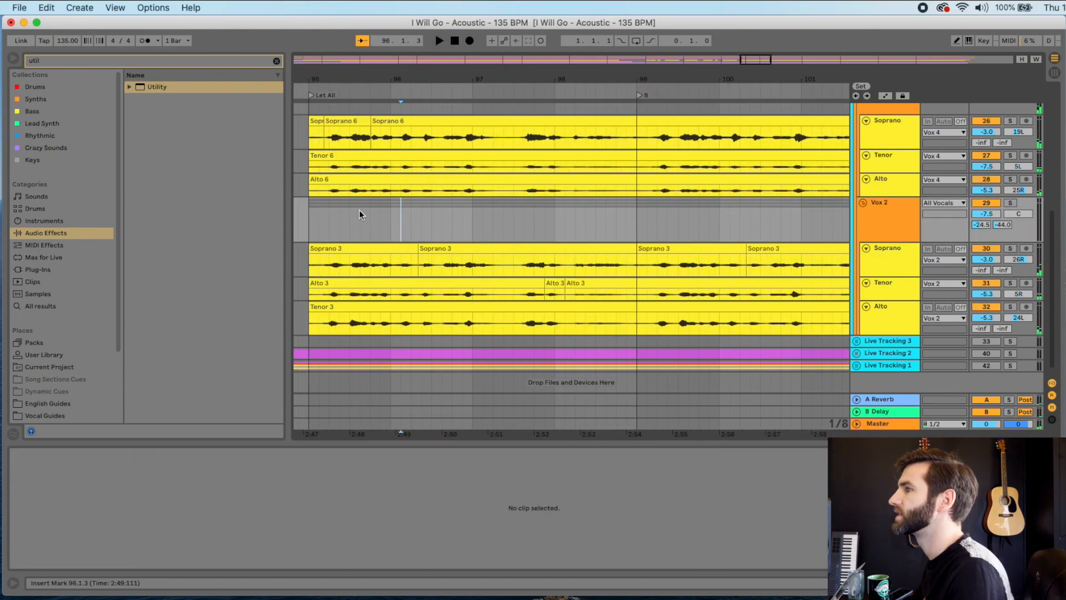
pyautogui.press('space')
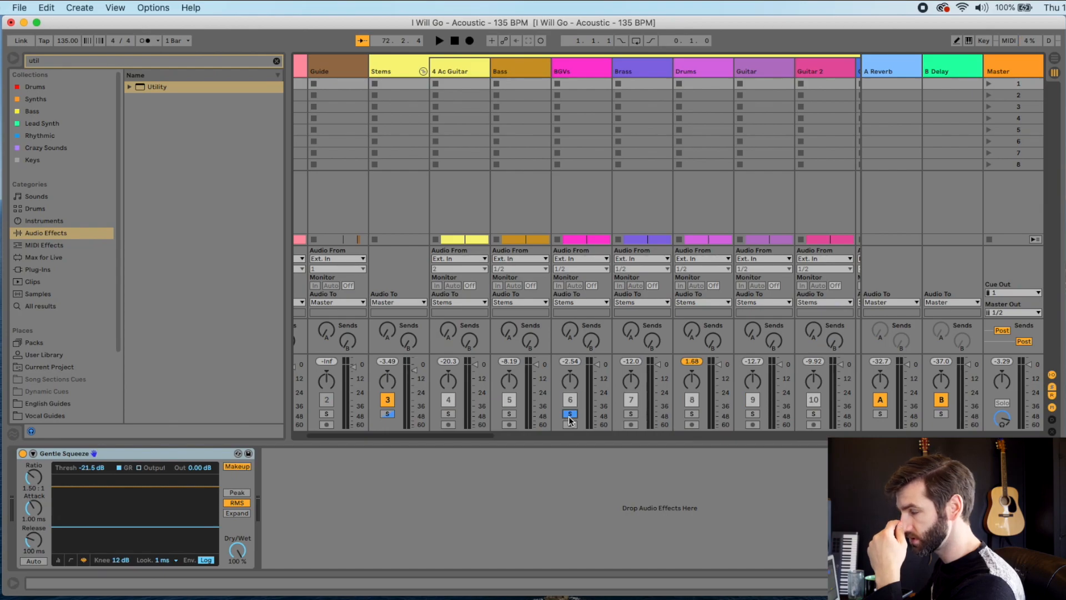
# Step: Listen to the BGVs stem soloed, clear its solo and set its track volume to about -12.4 dB against the full mix
pyautogui.press('space')
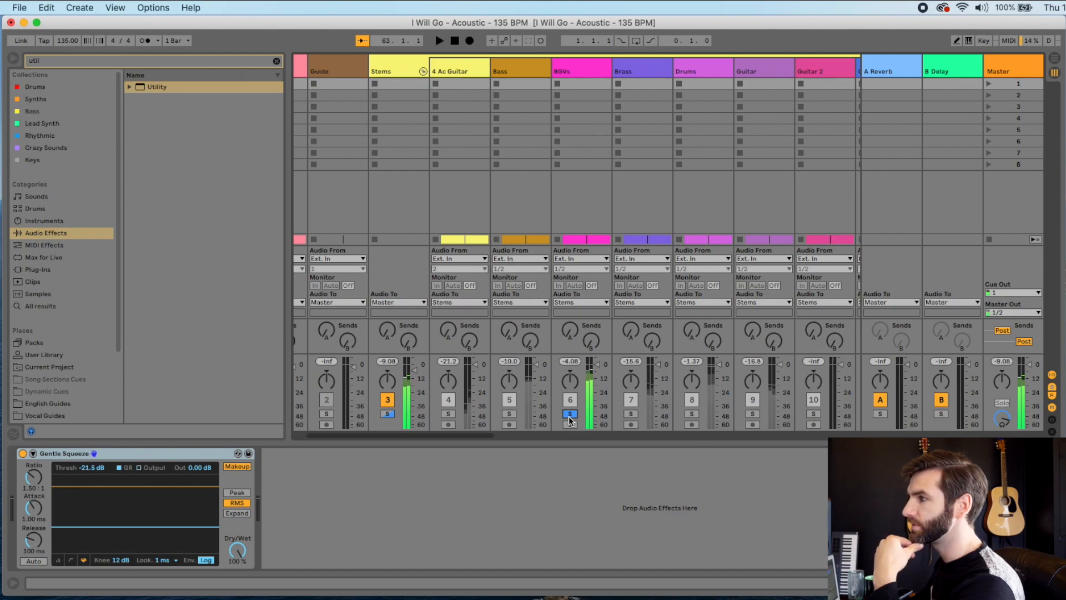
pyautogui.moveTo(613, 385); pyautogui.dragTo(613, 420)
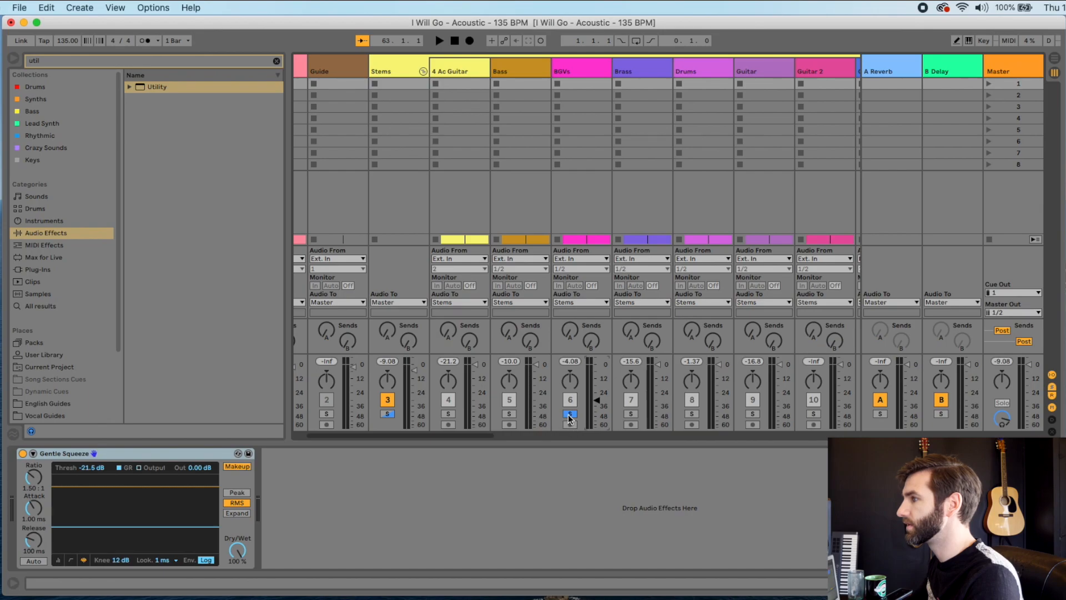
pyautogui.press('Tab')
pyautogui.press('space')
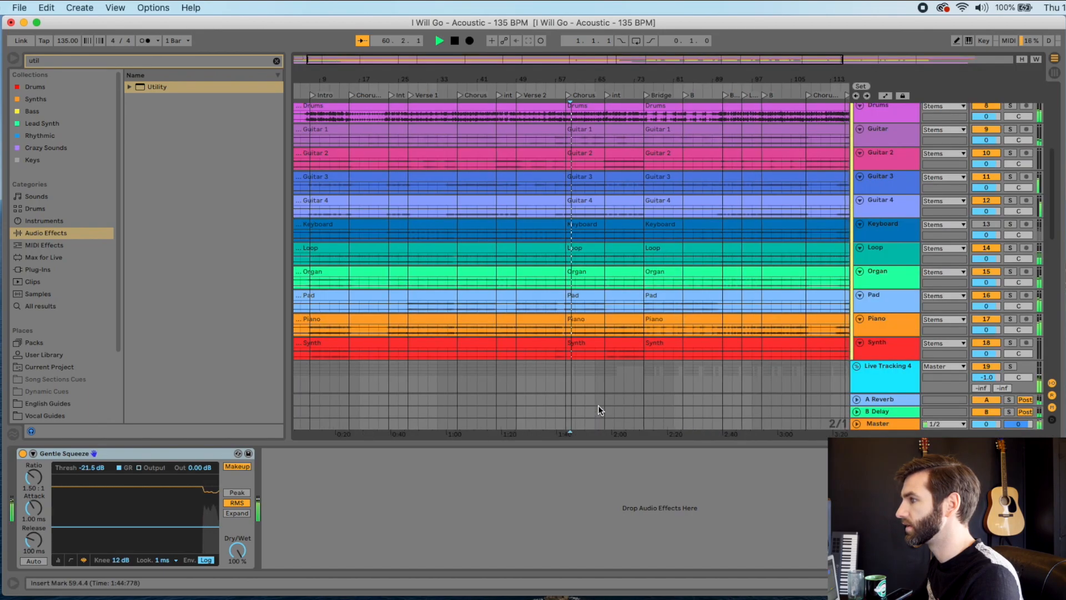
pyautogui.press('Tab')
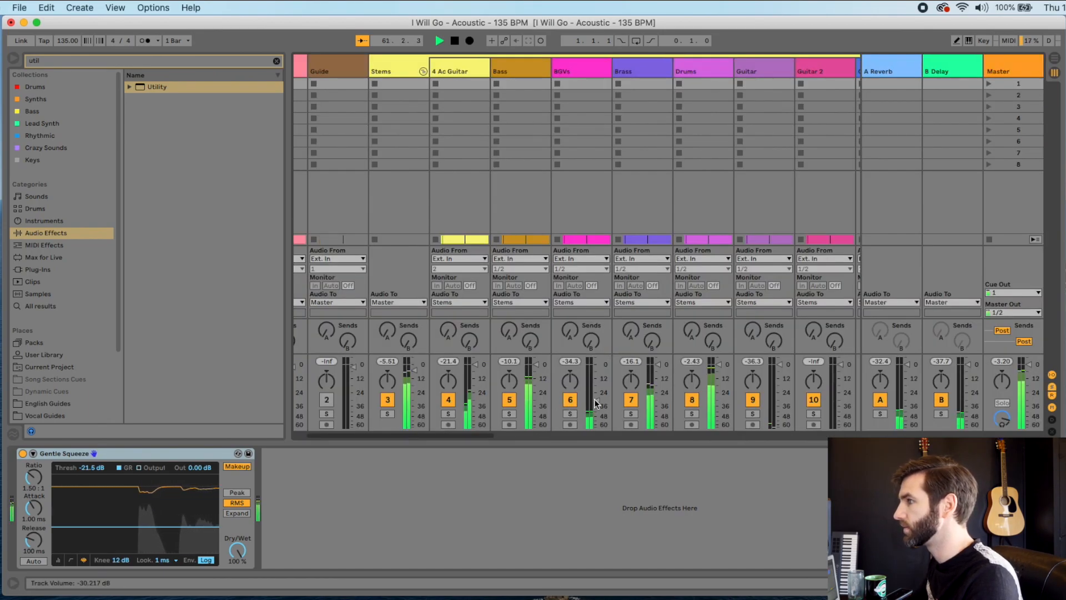
pyautogui.moveTo(596, 400); pyautogui.dragTo(596, 360)
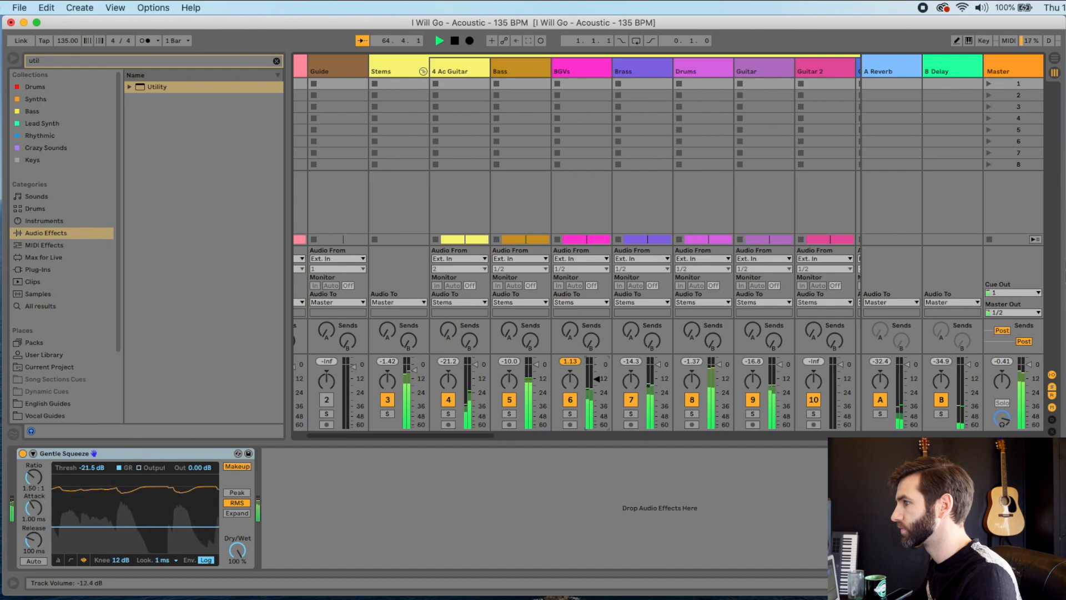
# Step: Fold the Stems group in the session mixer to bring the vocal channels into view and check their levels during playback
pyautogui.press('Tab')
pyautogui.press('Tab')
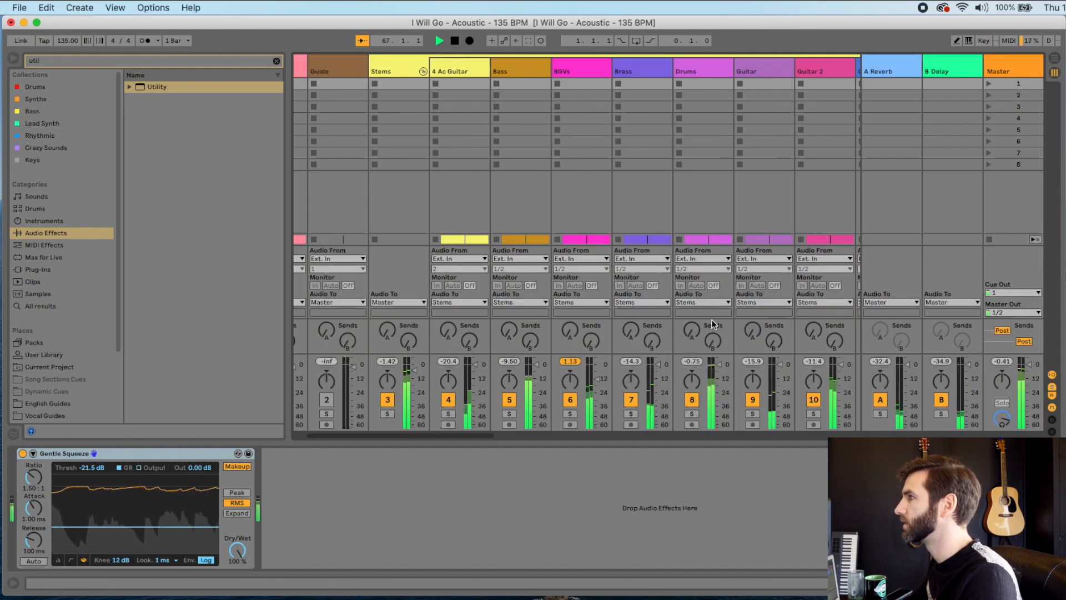
pyautogui.click(423, 71)
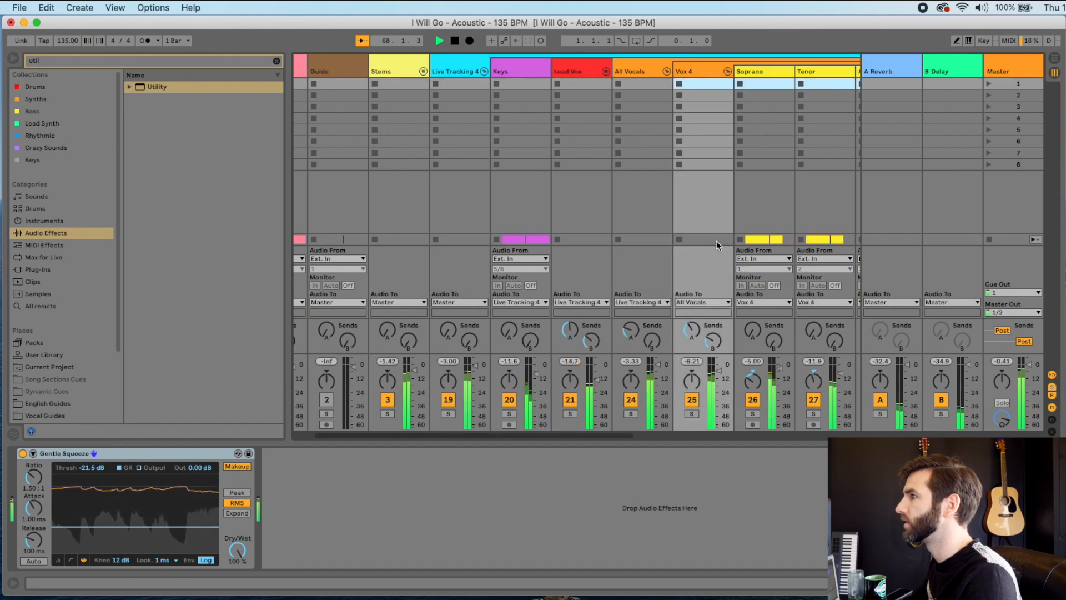
pyautogui.hscroll(-2, 716, 241)
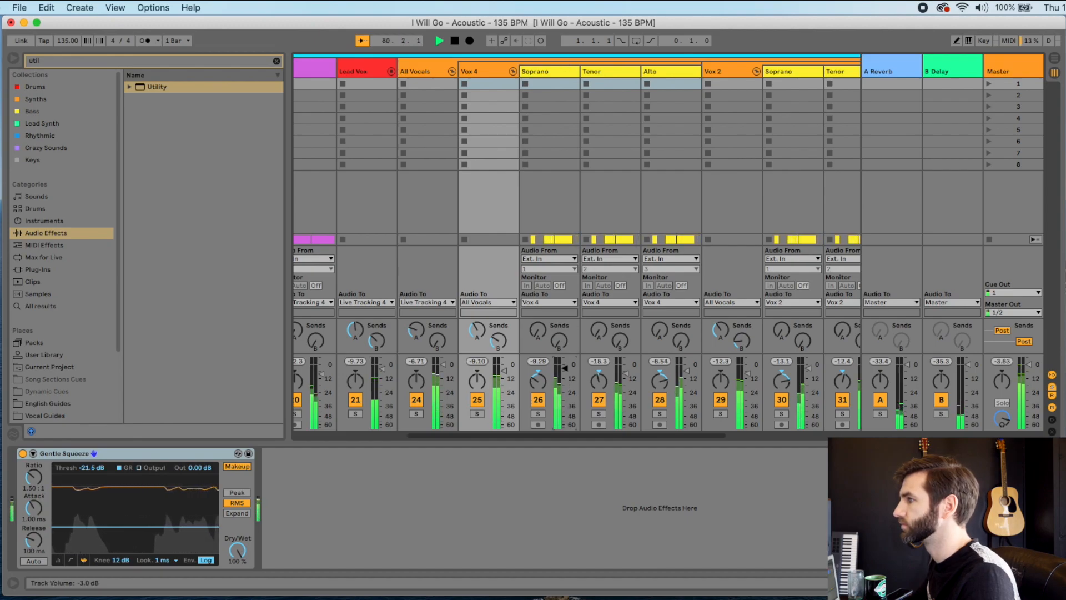
pyautogui.hscroll(5, 564, 371)
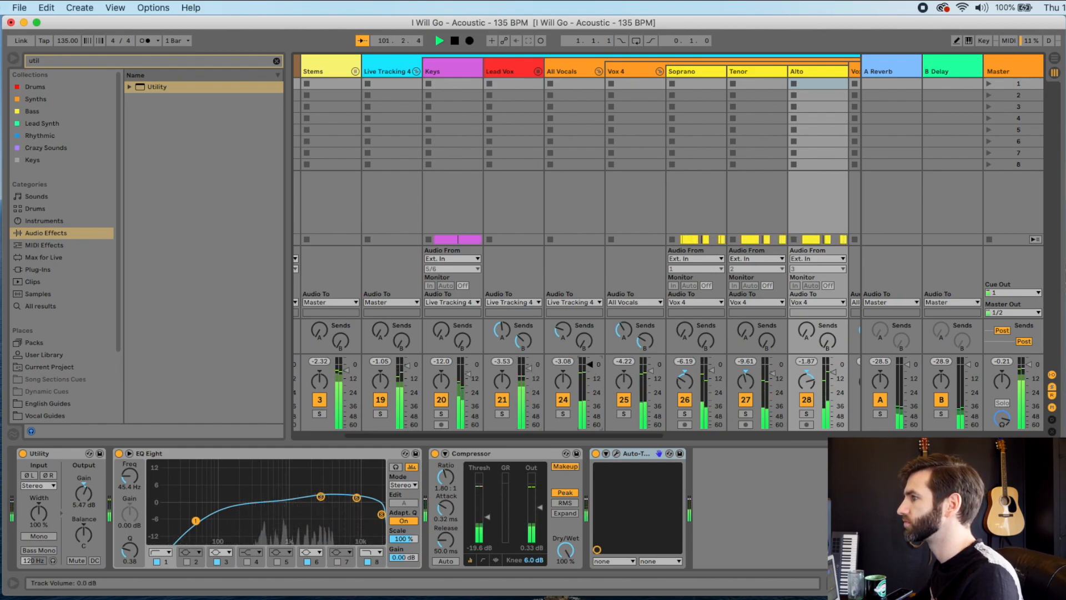
# Step: Add a Glue Compressor to the All Vocals group and set its threshold to -13.0 dB
pyautogui.click(569, 70)
pyautogui.click(275, 61)
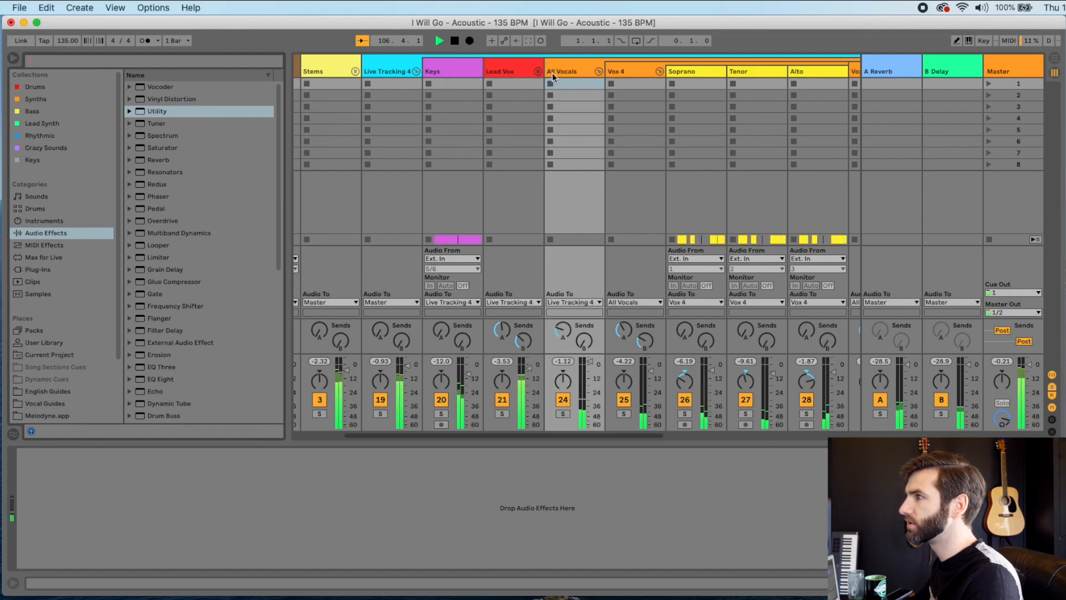
pyautogui.click(576, 76)
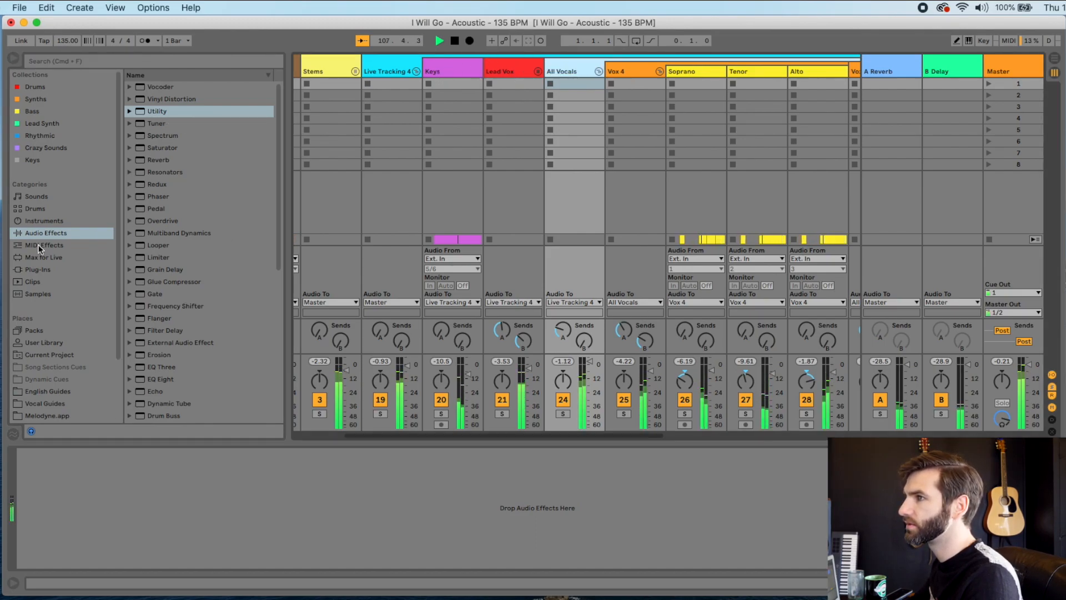
pyautogui.click(53, 243)
pyautogui.click(54, 232)
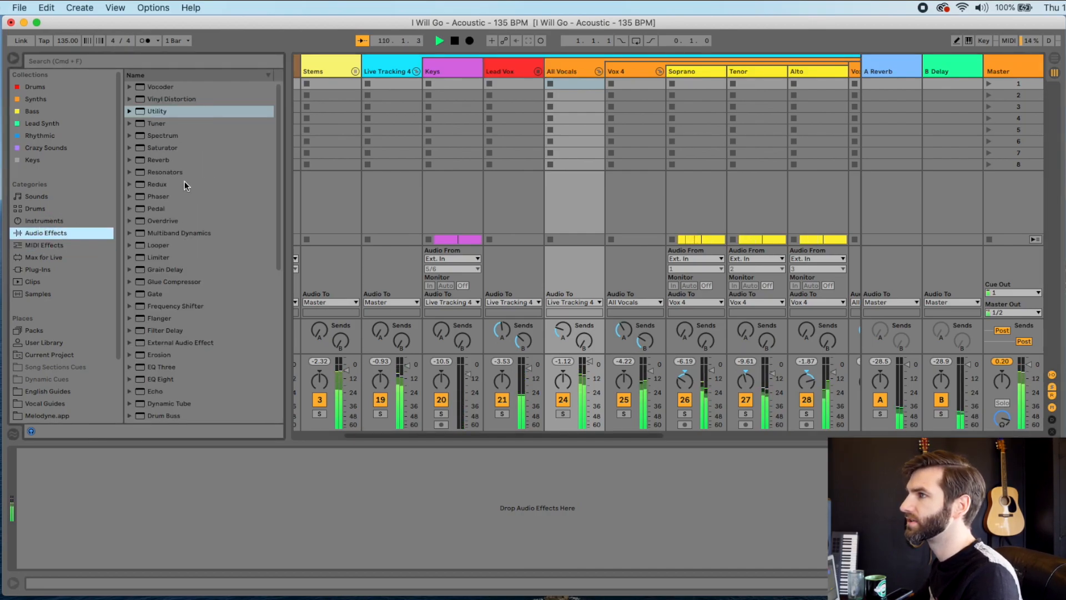
pyautogui.click(178, 282)
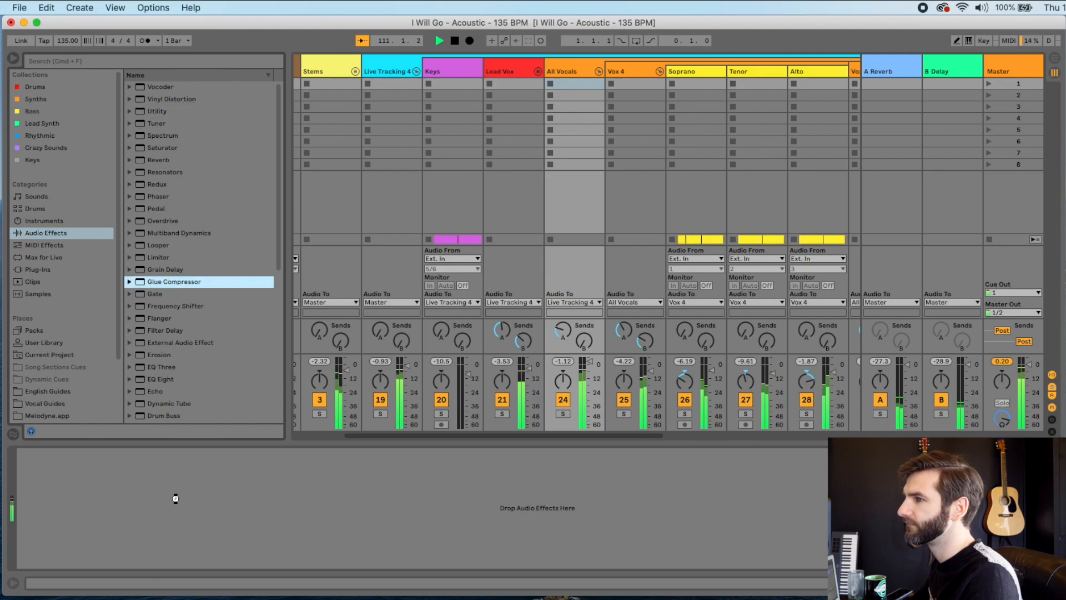
pyautogui.moveTo(175, 498); pyautogui.dragTo(157, 527)
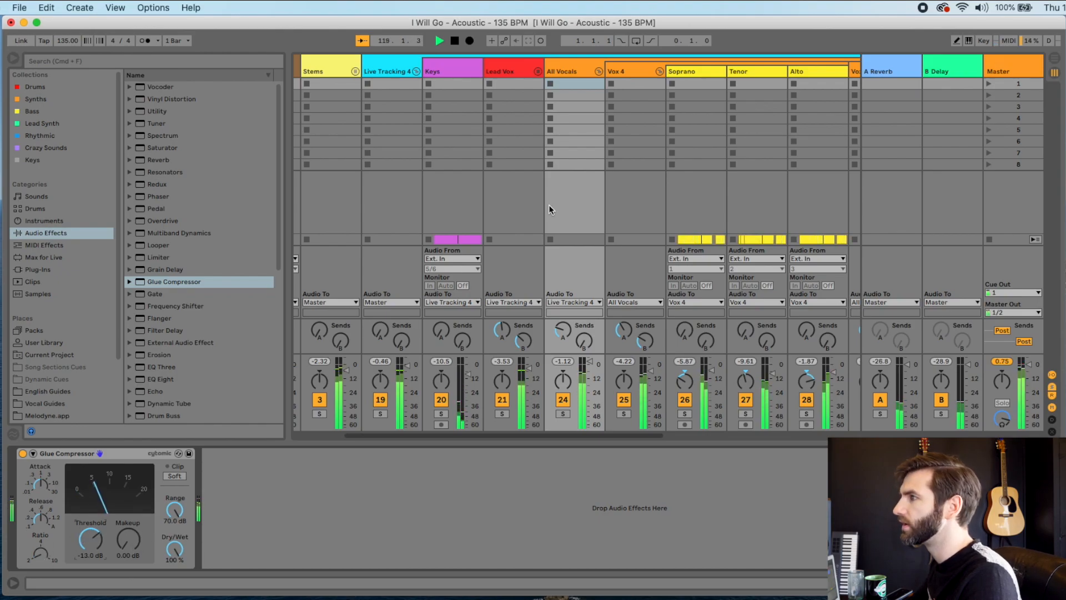
# Step: Check the All Vocals Glue Compressor soloed and in the full mix, setting its threshold to -11.1 dB and makeup to 3.02 dB
pyautogui.click(562, 413)
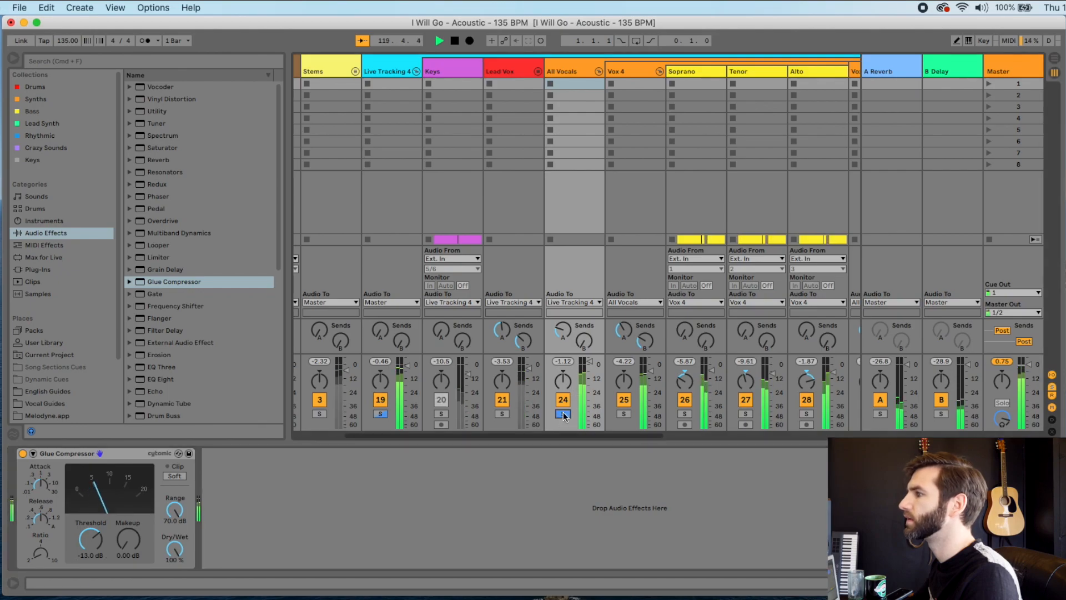
pyautogui.click(22, 454)
pyautogui.moveTo(128, 537); pyautogui.dragTo(128, 533)
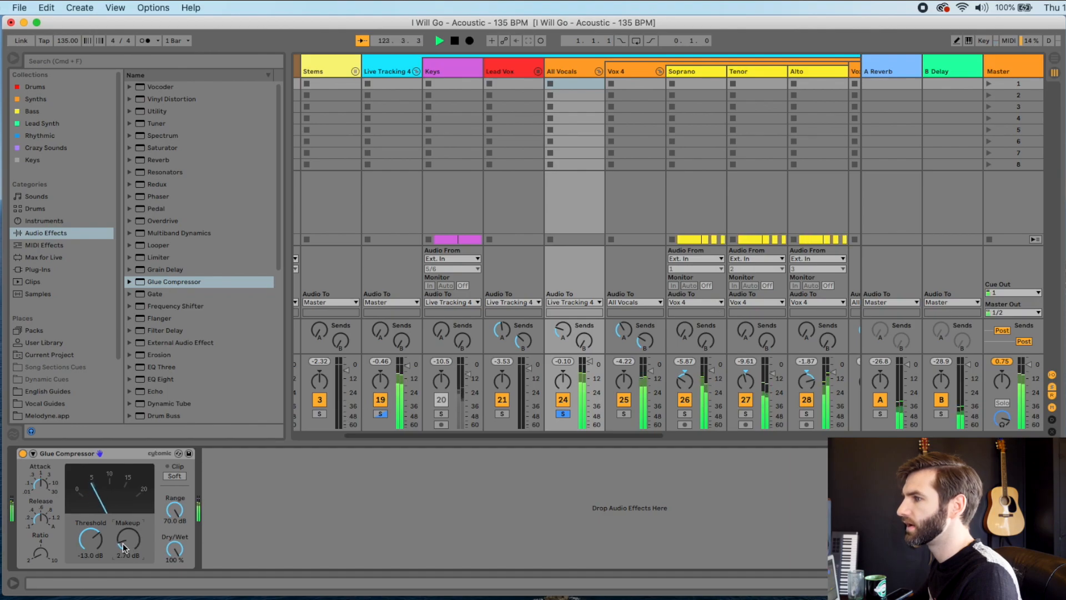
pyautogui.moveTo(91, 539); pyautogui.dragTo(90, 536)
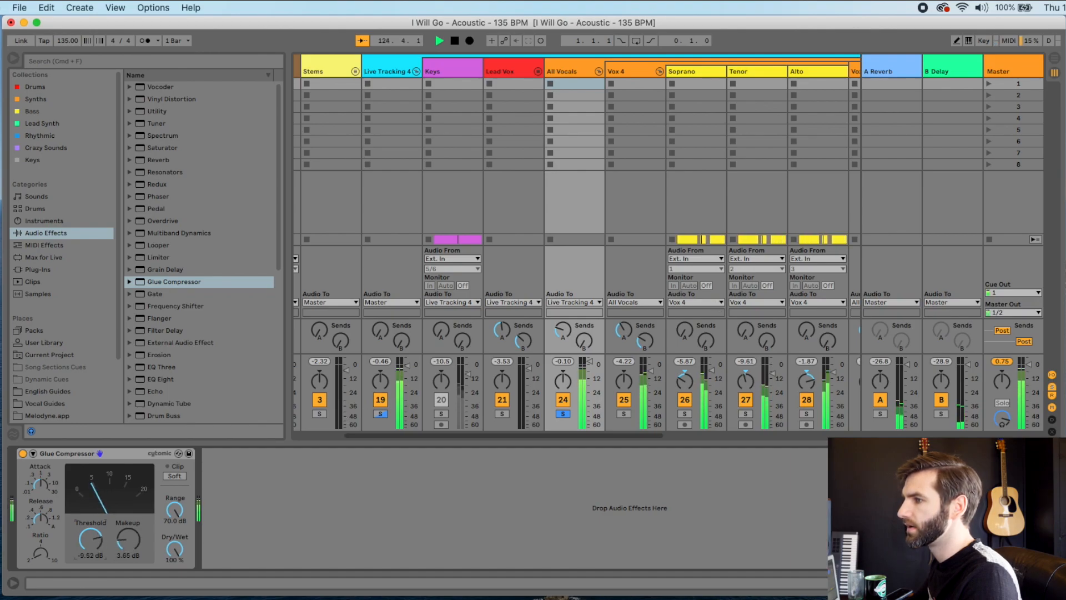
pyautogui.click(561, 415)
pyautogui.click(561, 415)
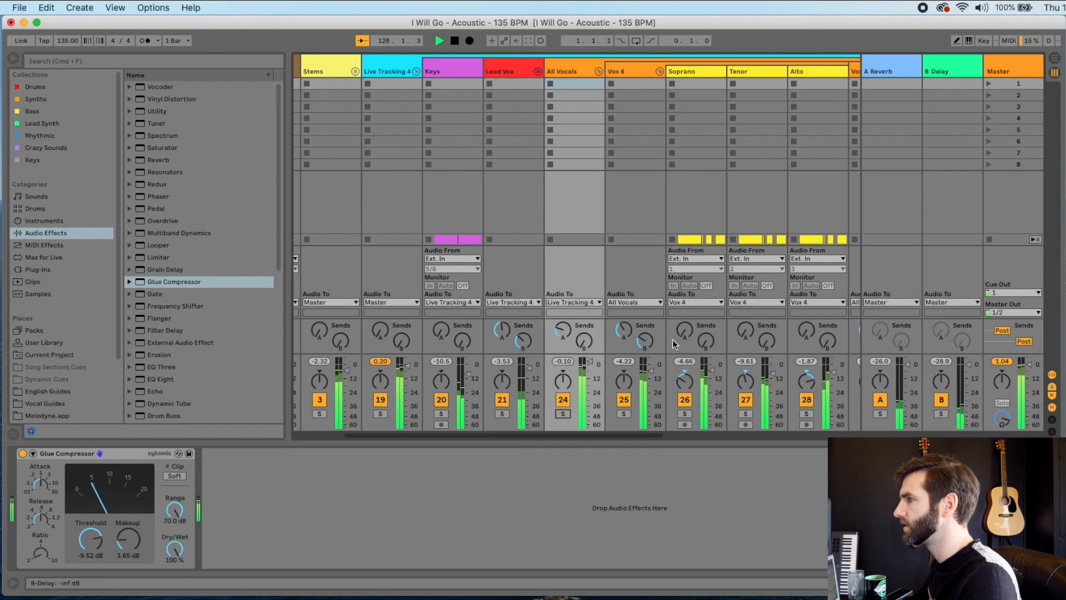
pyautogui.moveTo(89, 540); pyautogui.dragTo(118, 543)
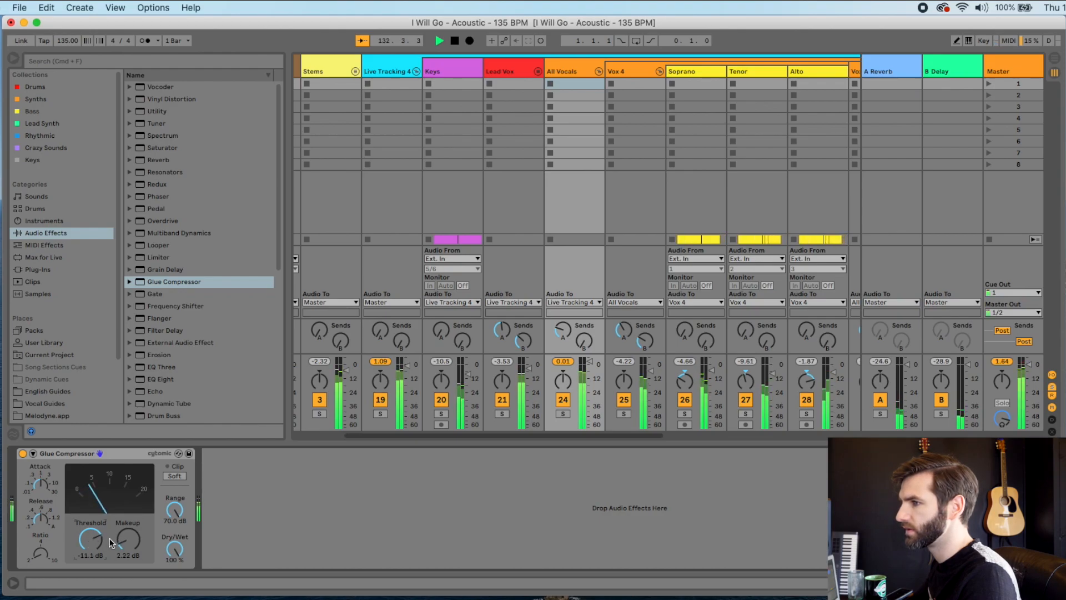
pyautogui.moveTo(128, 538); pyautogui.dragTo(129, 536)
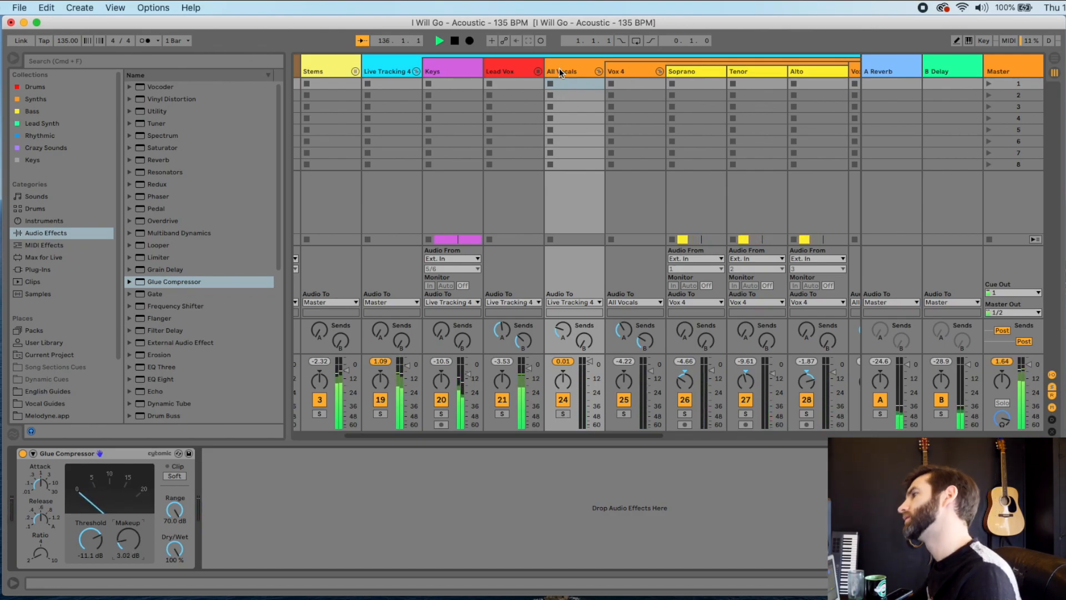
# Step: Return to the arrangement and move the playback position to the start of the Bridge at 75.1.1
pyautogui.press('Tab')
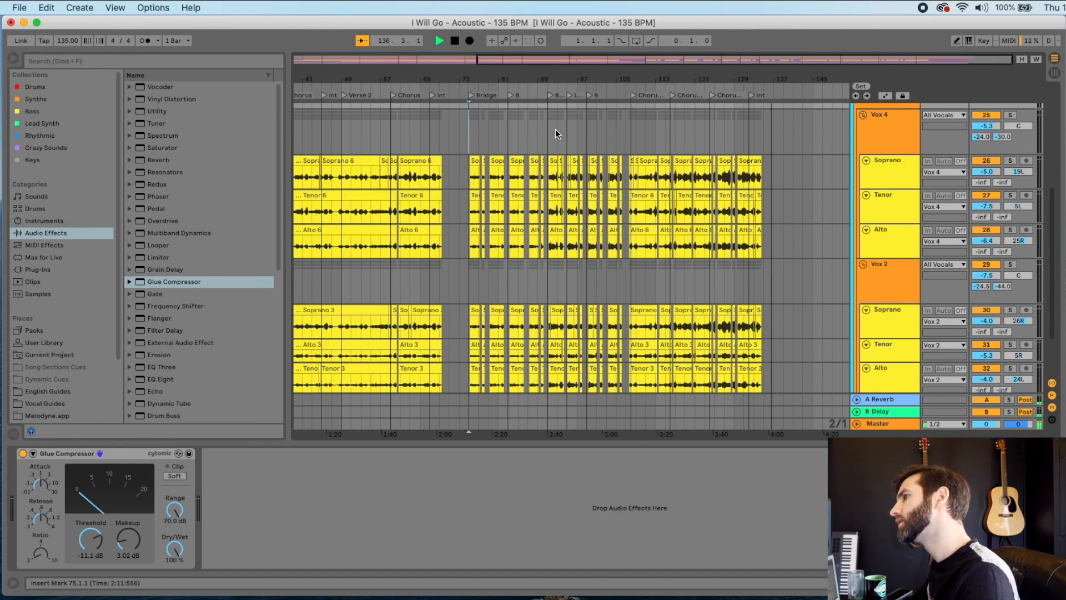
pyautogui.click(477, 135)
pyautogui.press('space')
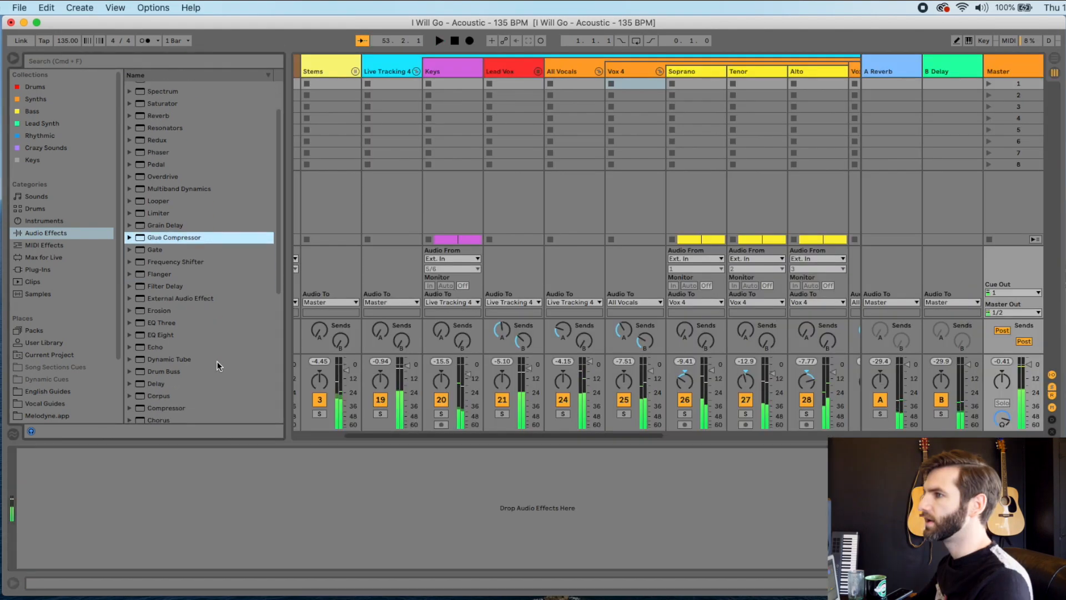
# Step: Search the audio effects for "master" and open the Mixing & Mastering presets of Audio Effect Rack
pyautogui.scroll(-10, 217, 360)
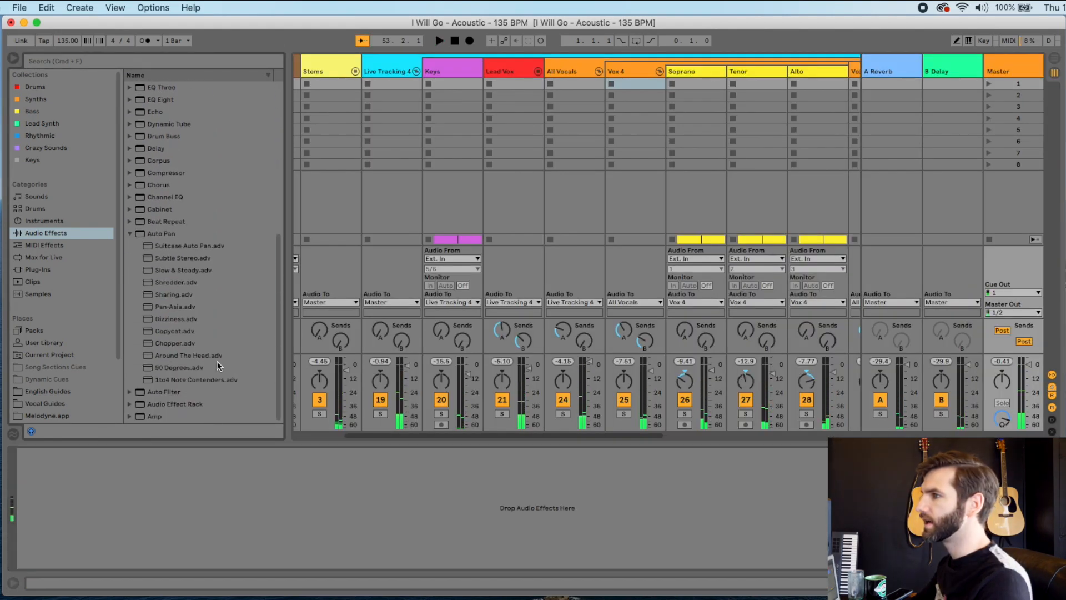
pyautogui.scroll(3, 217, 361)
pyautogui.click(131, 292)
pyautogui.click(129, 290)
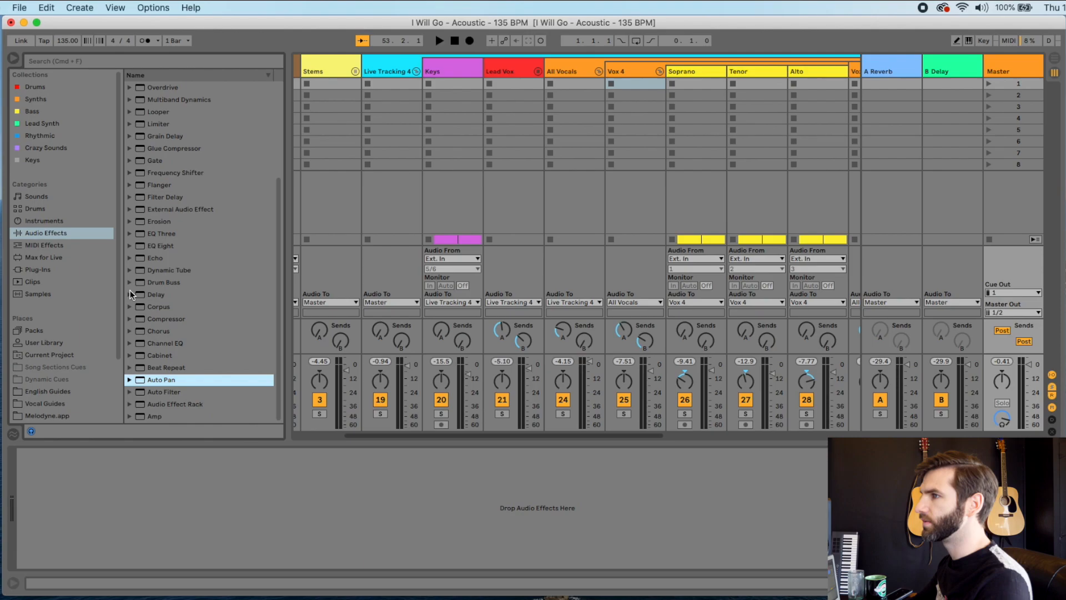
pyautogui.scroll(5, 178, 221)
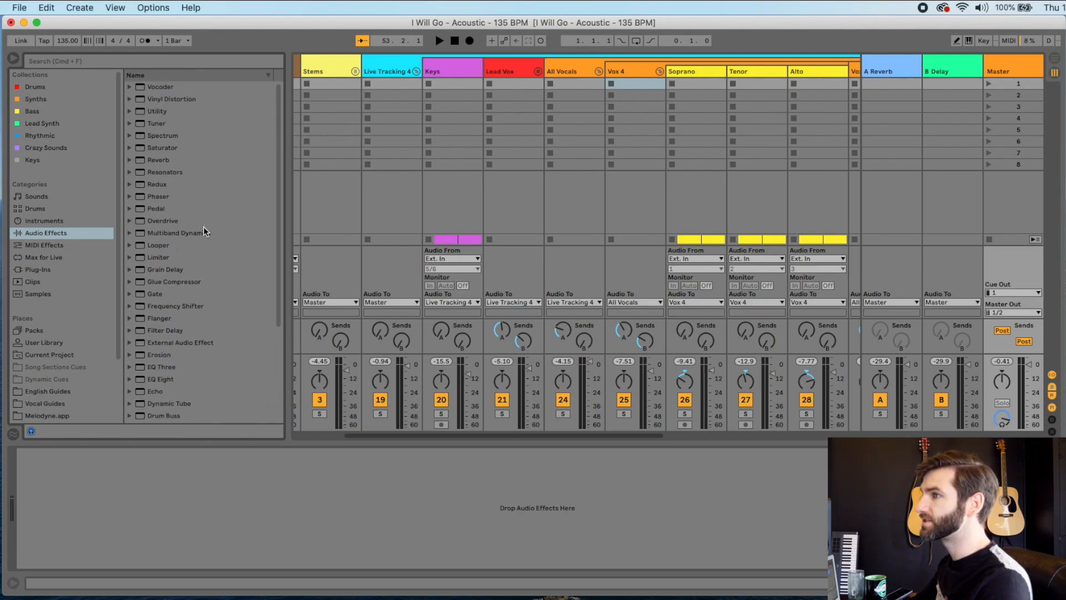
pyautogui.click(191, 58)
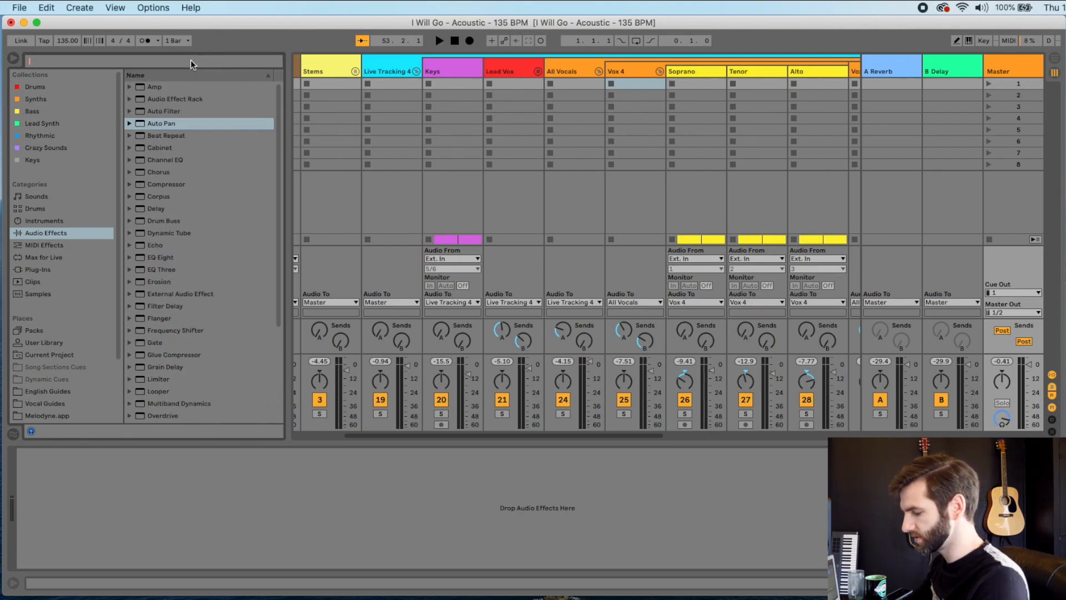
pyautogui.write('master')
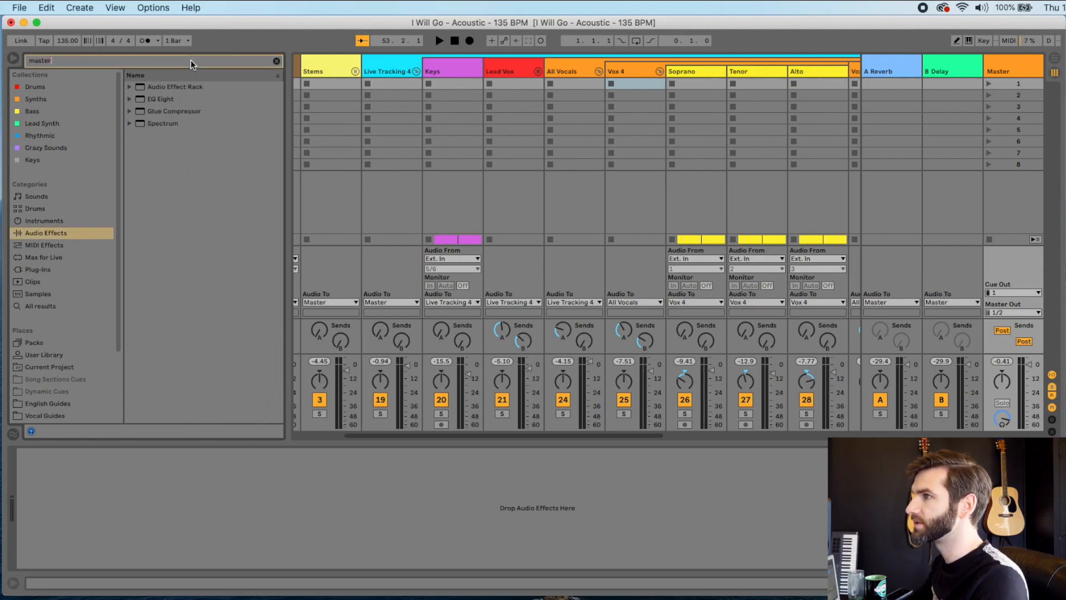
pyautogui.click(162, 110)
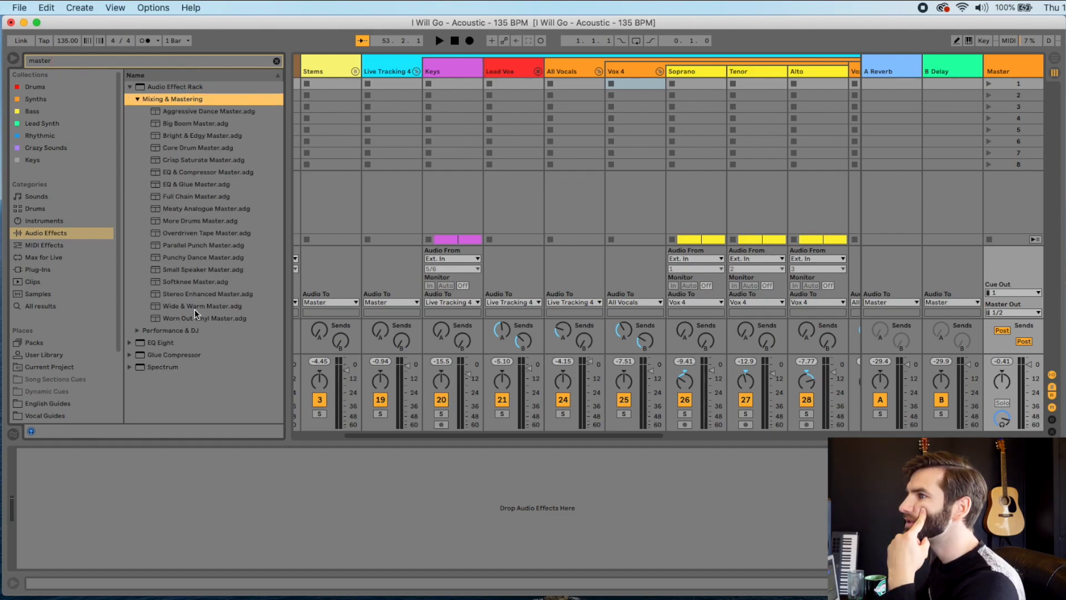
# Step: Load the Stereo Enhanced Master rack onto the Master track and set its High Gain to 0.69 dB during playback
pyautogui.moveTo(198, 296); pyautogui.dragTo(243, 454)
pyautogui.press('space')
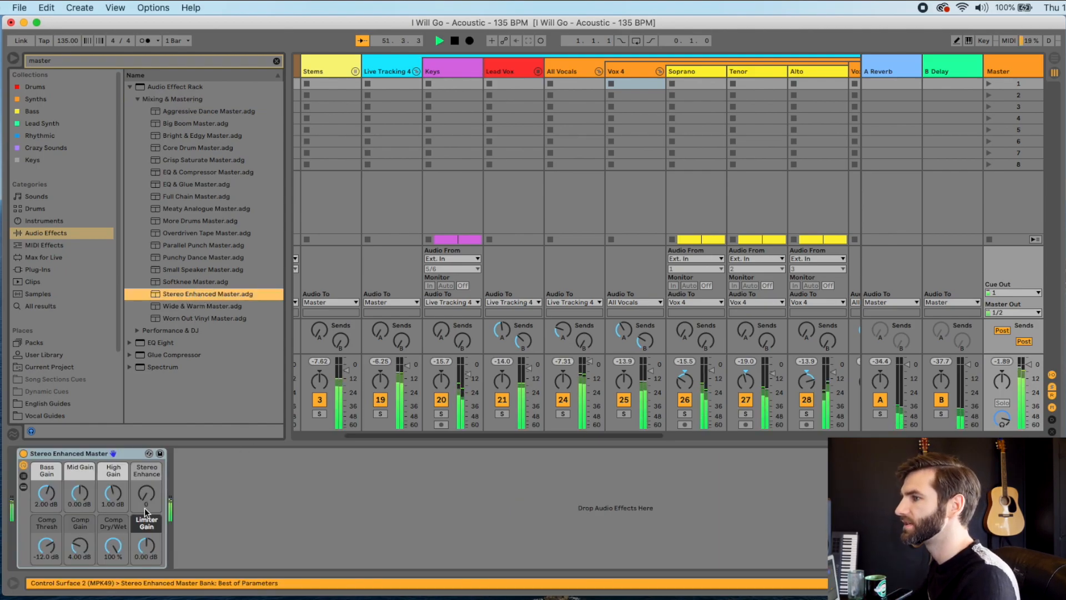
pyautogui.click(117, 496)
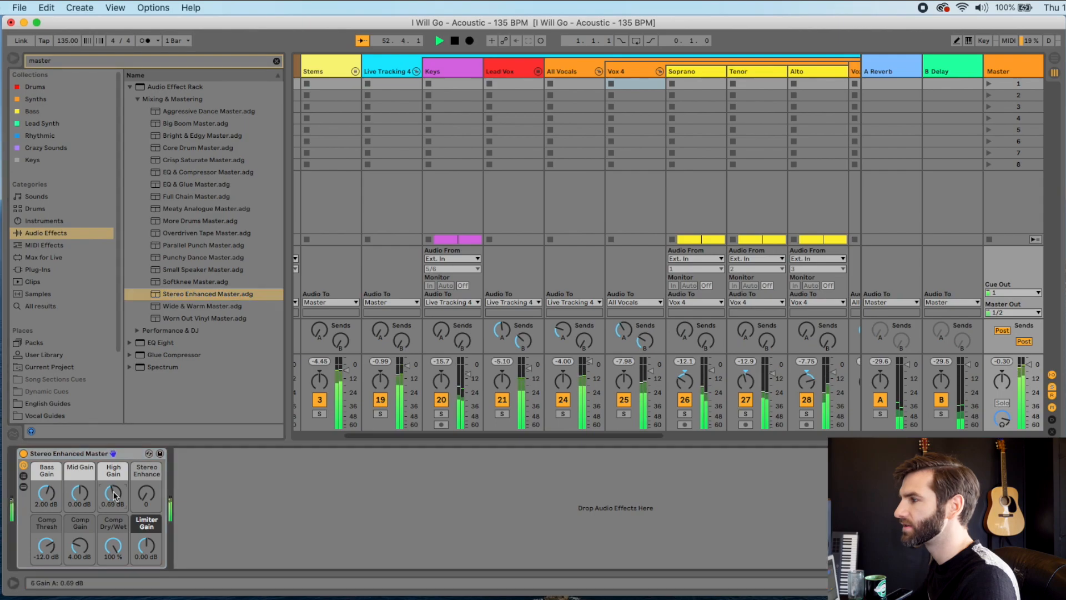
pyautogui.press('Tab')
pyautogui.press('Tab')
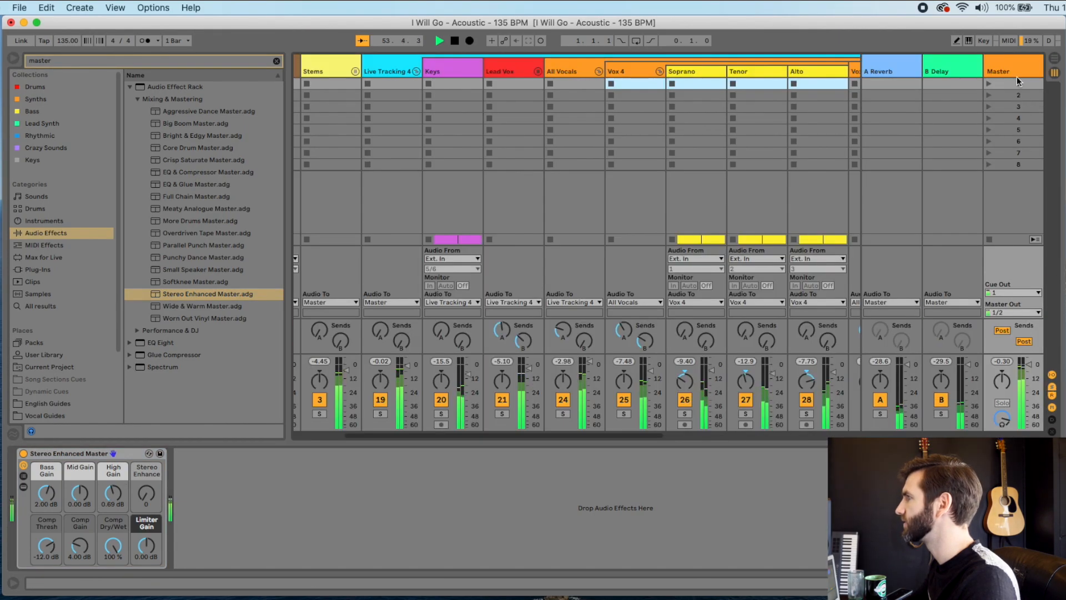
# Step: Select the Master track to check its rack and fine-tune the All Vocals group's volume during playback
pyautogui.click(1017, 70)
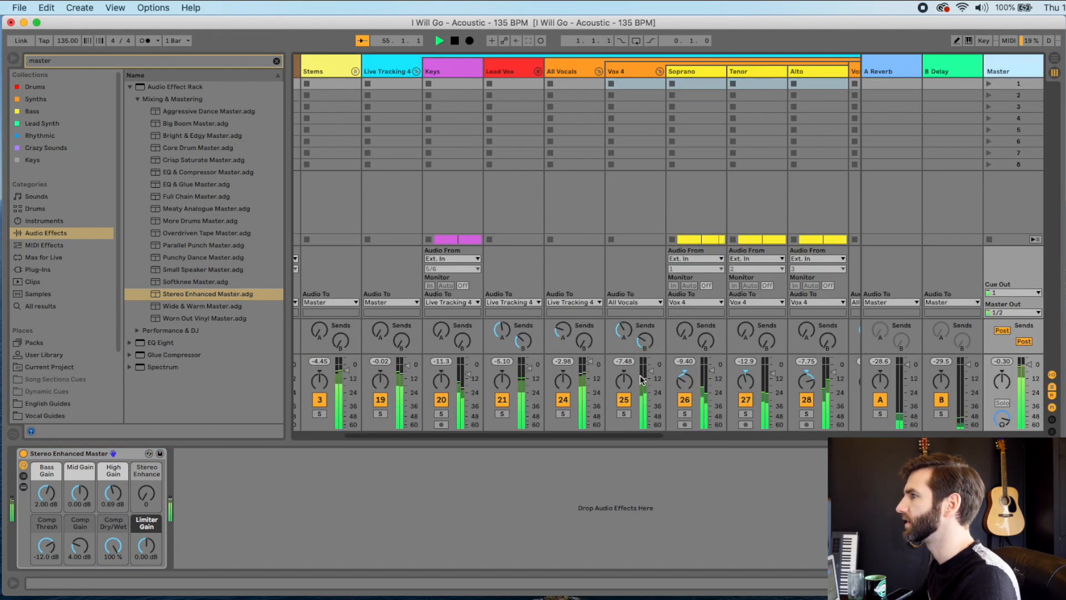
pyautogui.moveTo(592, 365); pyautogui.dragTo(592, 367)
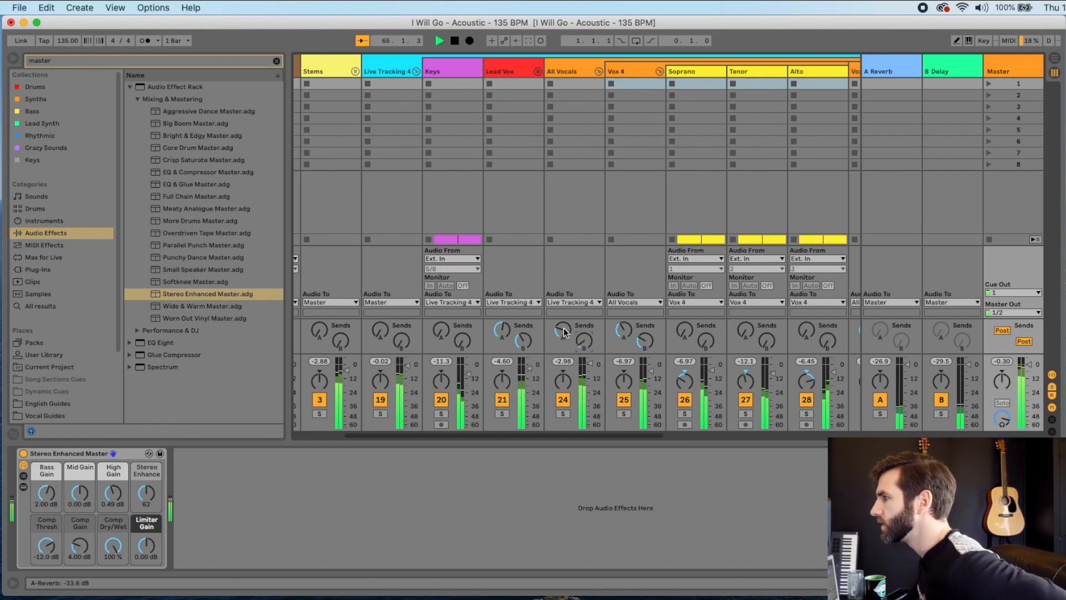
pyautogui.click(591, 368)
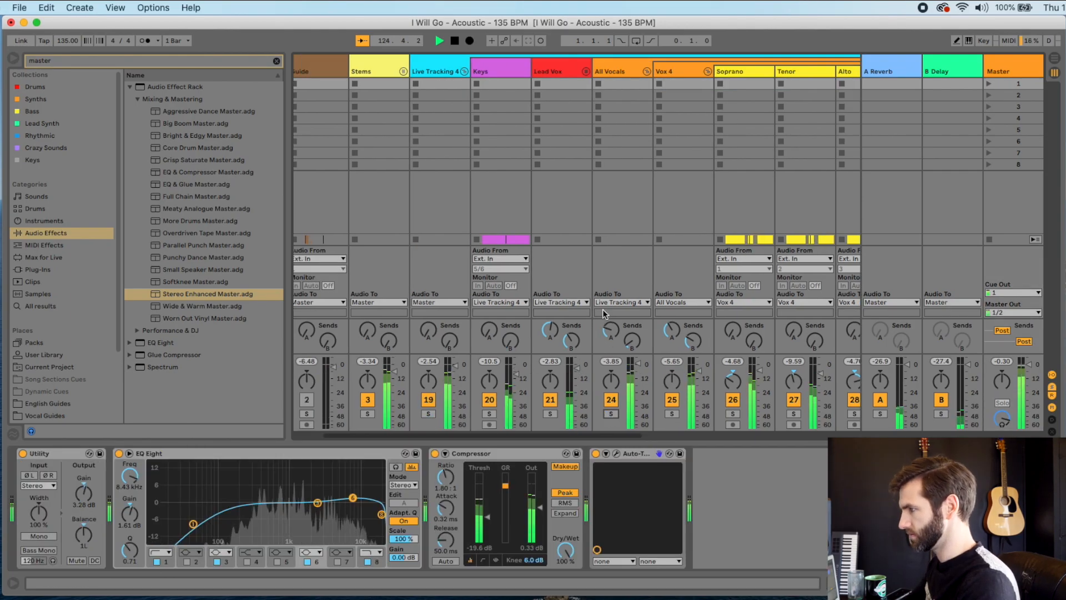
# Step: Check the levels of the vocal and live tracking channels in the session mixer during the last chorus
pyautogui.press('Tab')
pyautogui.moveTo(677, 79); pyautogui.dragTo(678, 104)
pyautogui.press('Tab')
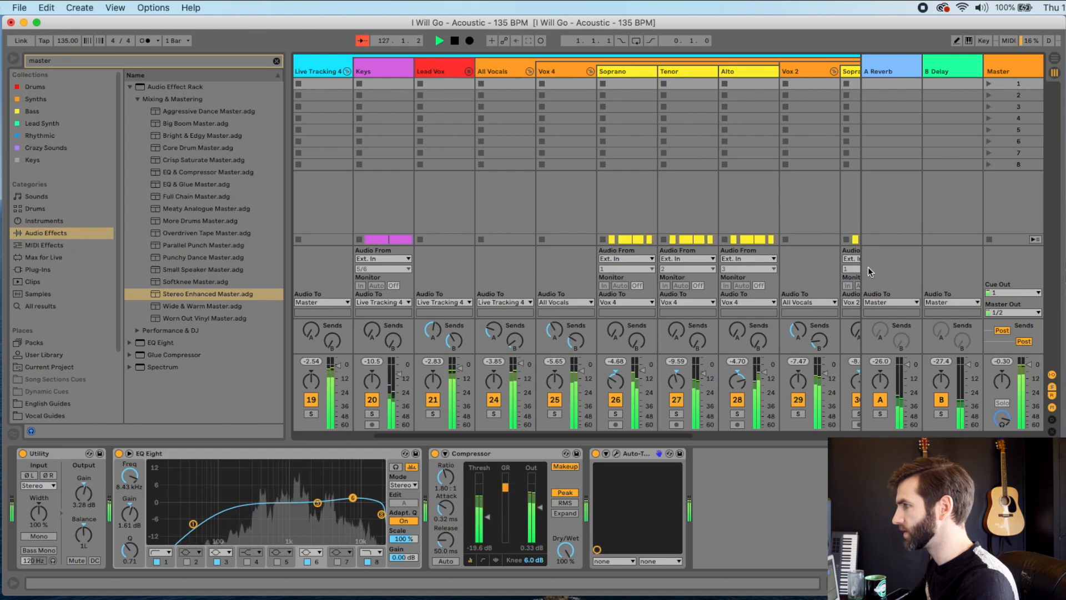
pyautogui.hscroll(10, 771, 287)
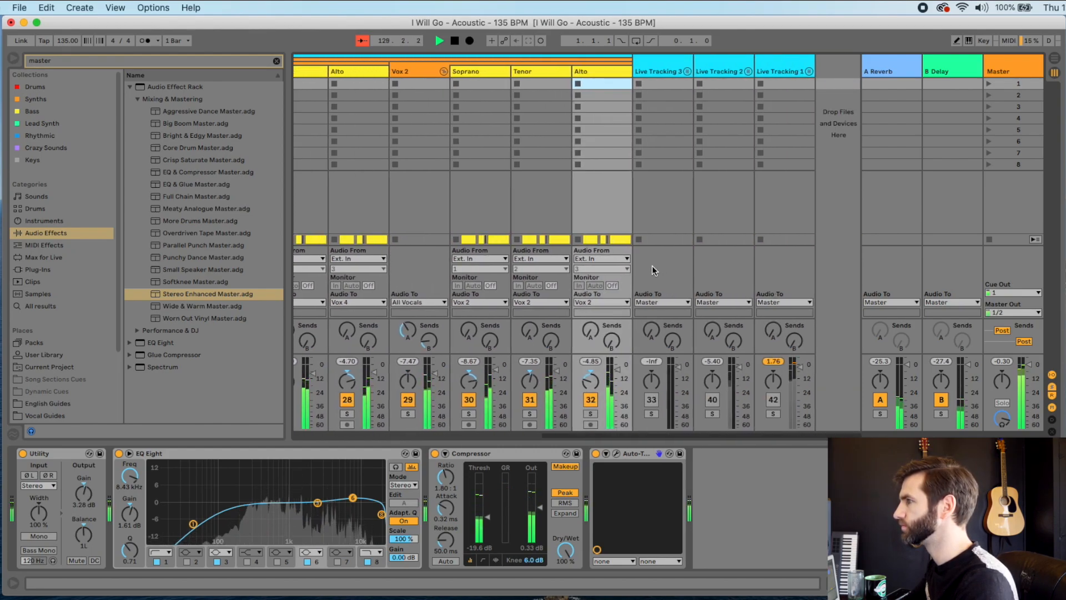
# Step: Examine the end of the choir clips around 132.1.1 in the arrangement, stop playback, and return to the session mixer
pyautogui.press('Tab')
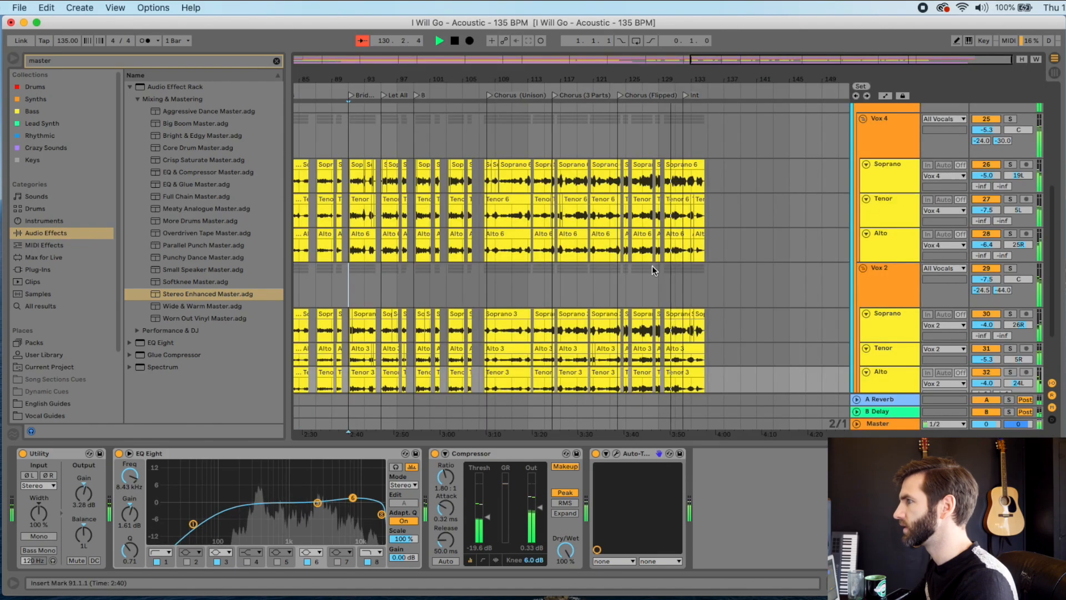
pyautogui.moveTo(701, 80); pyautogui.dragTo(701, 129)
pyautogui.click(667, 285)
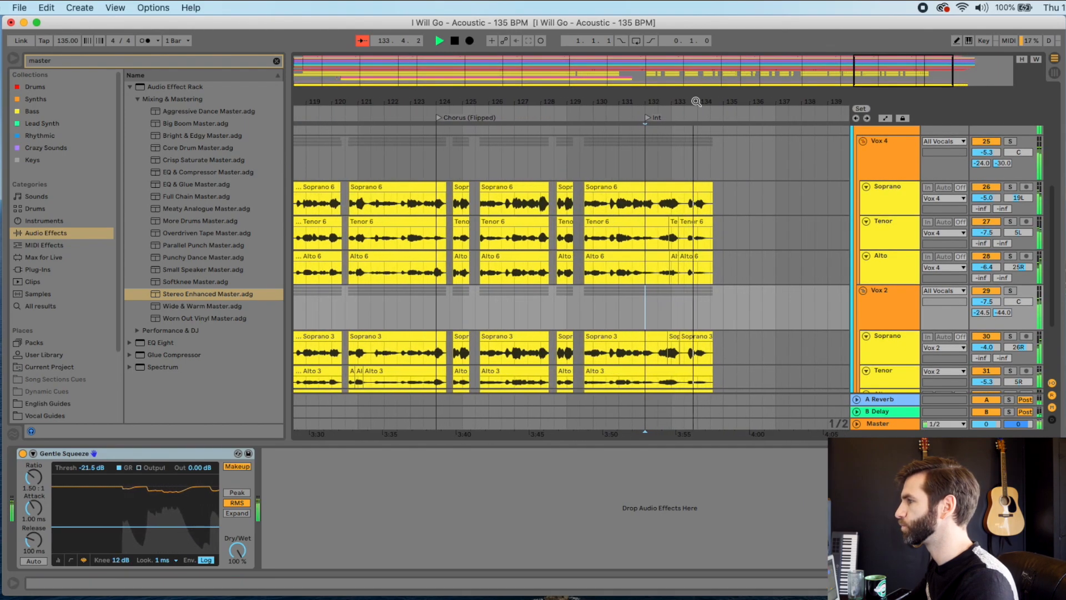
pyautogui.press('-')
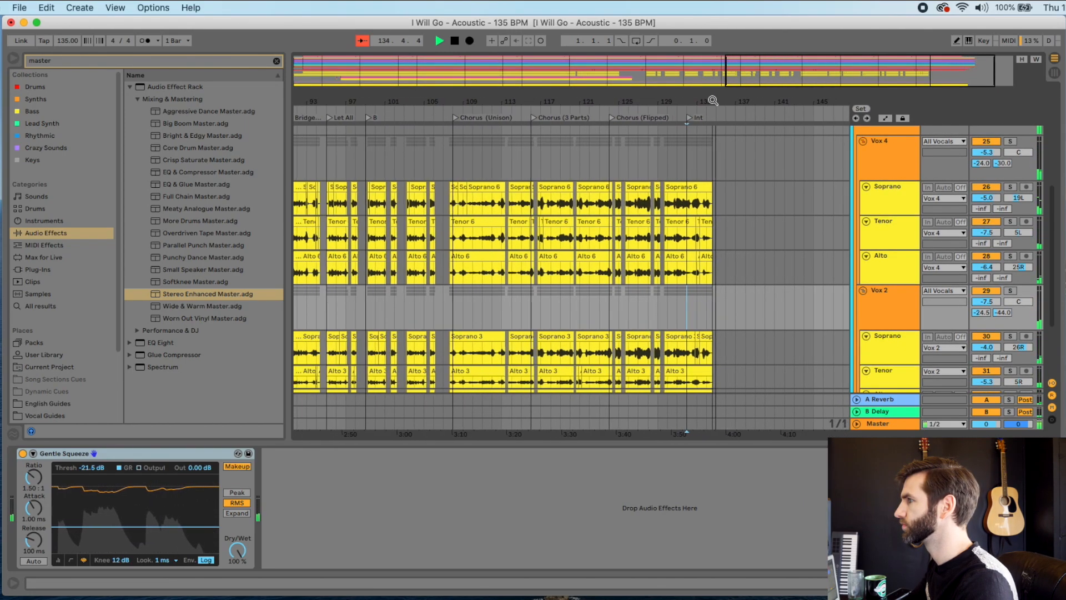
pyautogui.press('space')
pyautogui.scroll(-3, 750, 212)
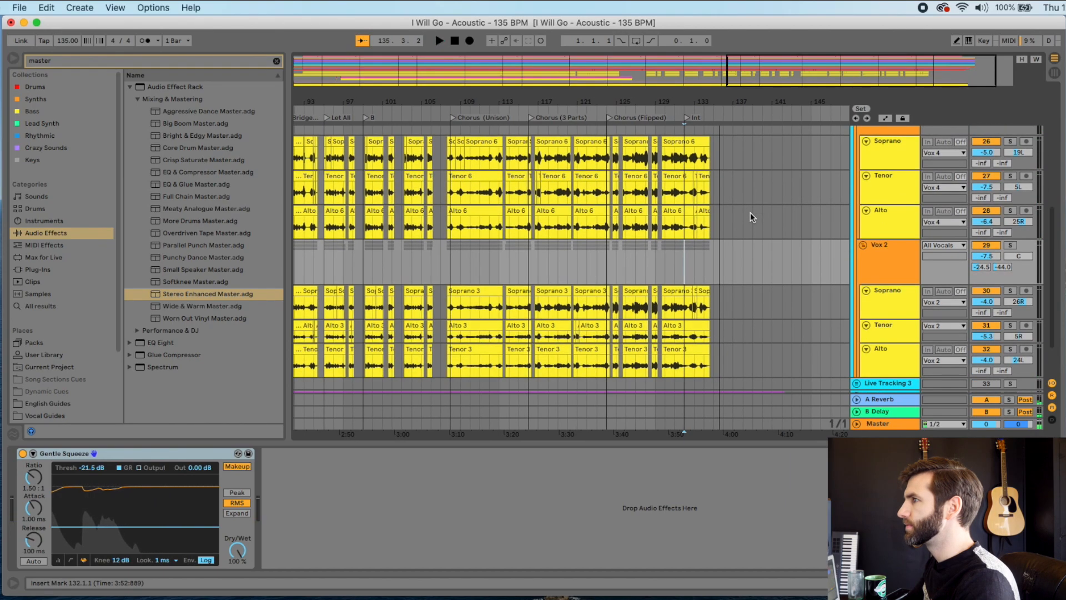
pyautogui.press('w')
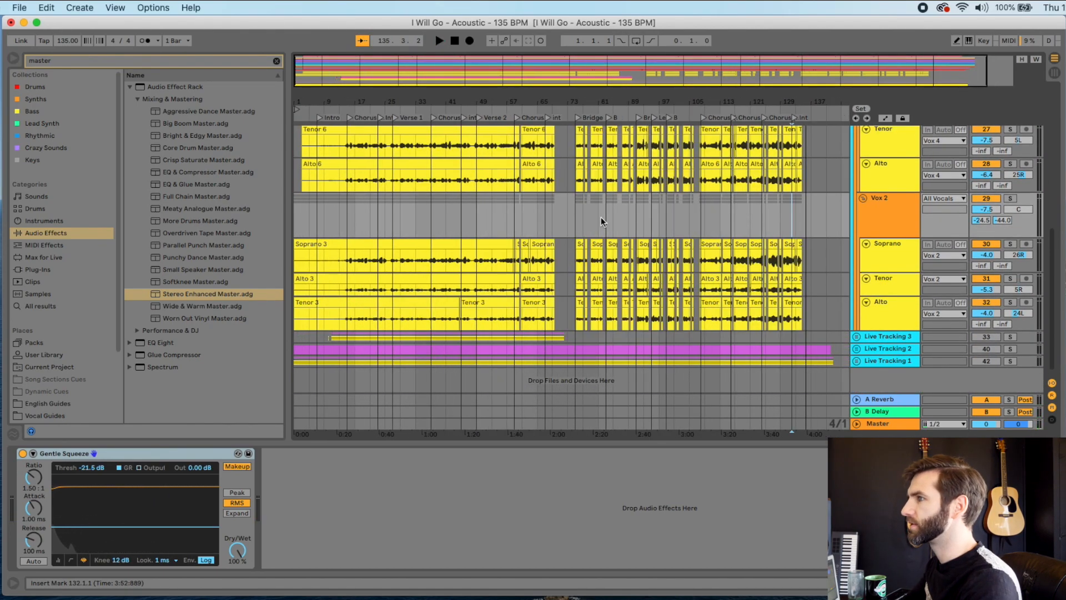
pyautogui.press('Tab')
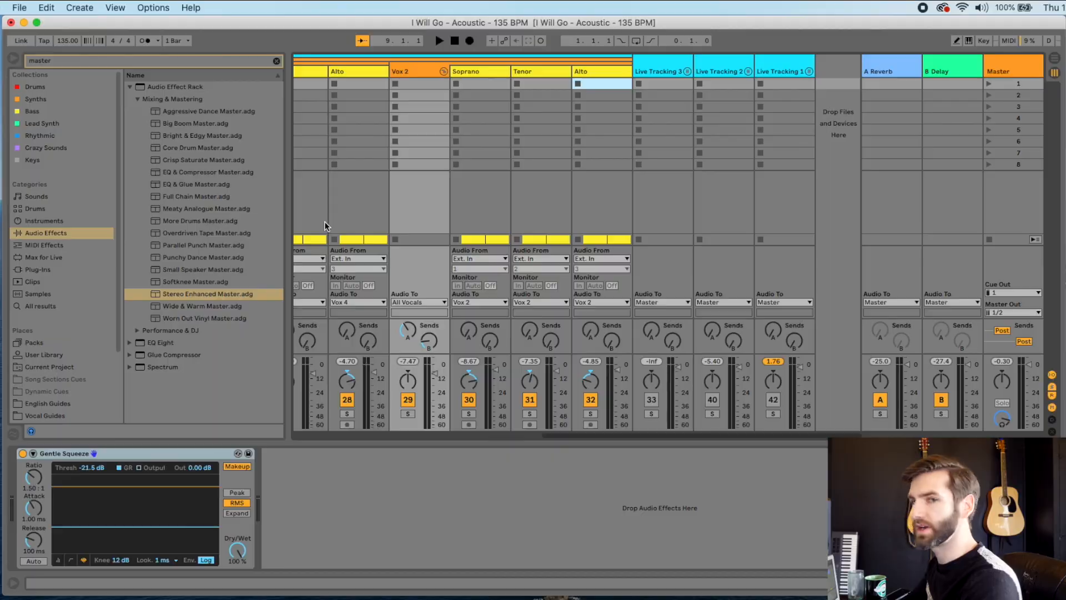